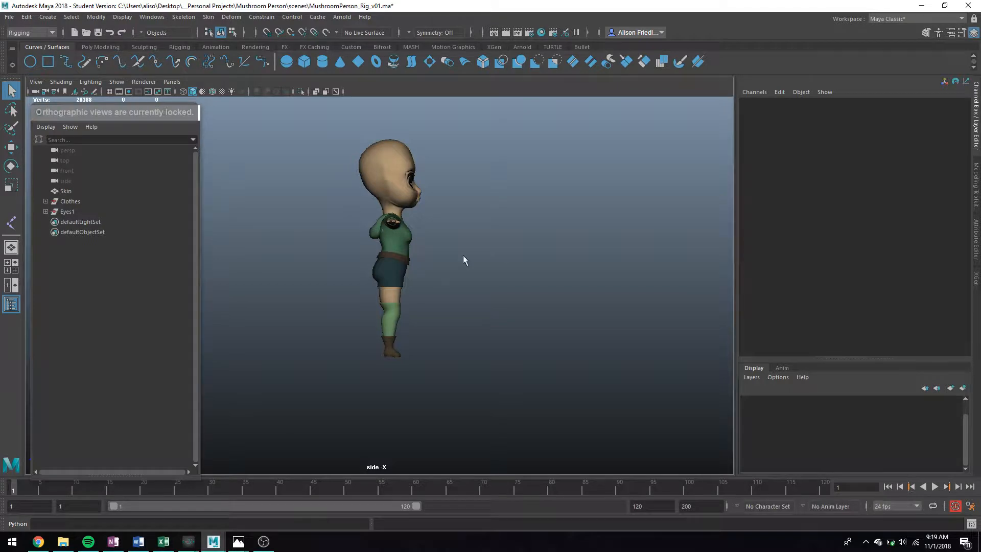
Step: Place a three-joint test chain beside the character's legs in the side view
{"action": "key", "text": "space"}
{"action": "left_click_drag", "start_coordinate": [495, 190], "coordinate": [532, 215], "text": "alt"}
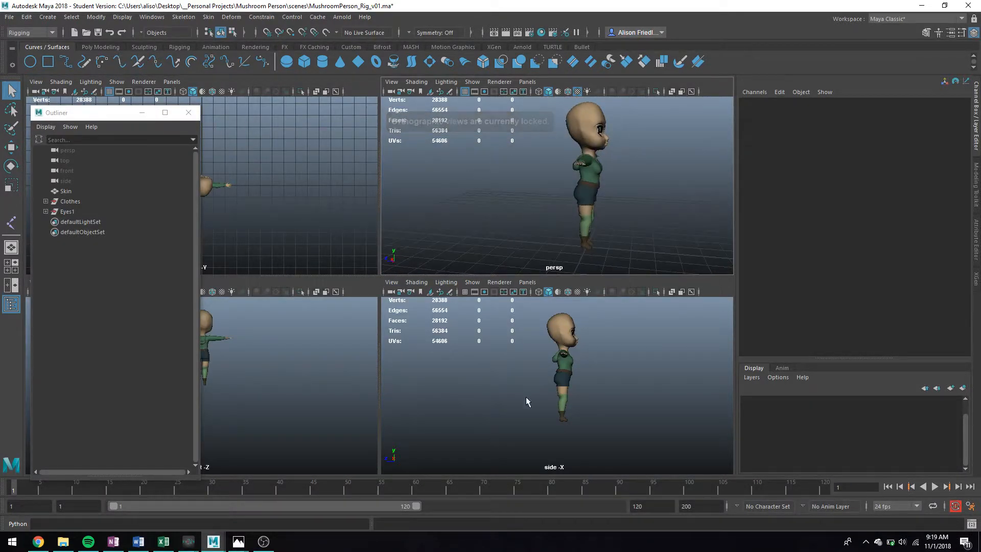
{"action": "key", "text": "space"}
{"action": "scroll", "coordinate": [419, 281], "scroll_direction": "up", "scroll_amount": 5}
{"action": "scroll", "coordinate": [422, 268], "scroll_direction": "down", "scroll_amount": 3}
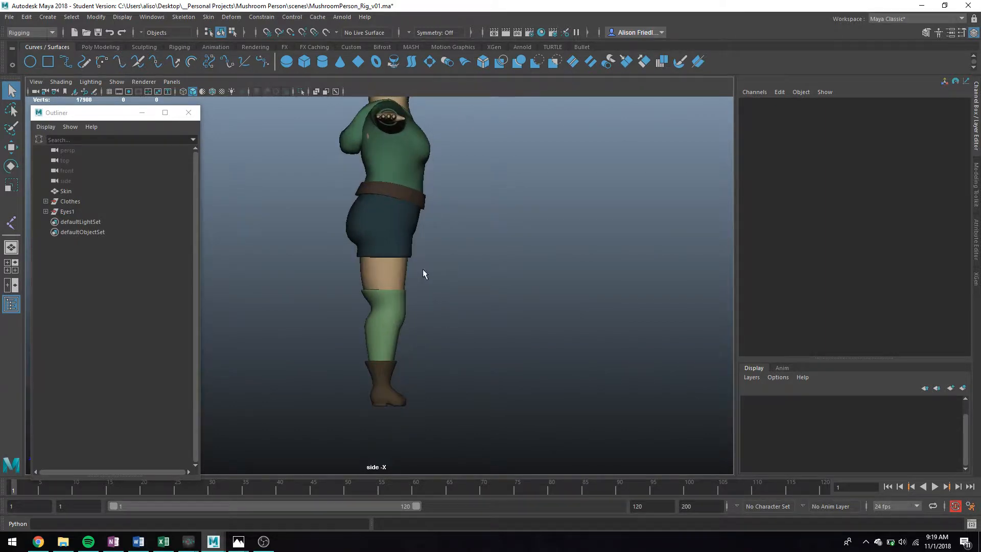
{"action": "middle_click_drag", "start_coordinate": [429, 248], "coordinate": [454, 296], "text": "alt"}
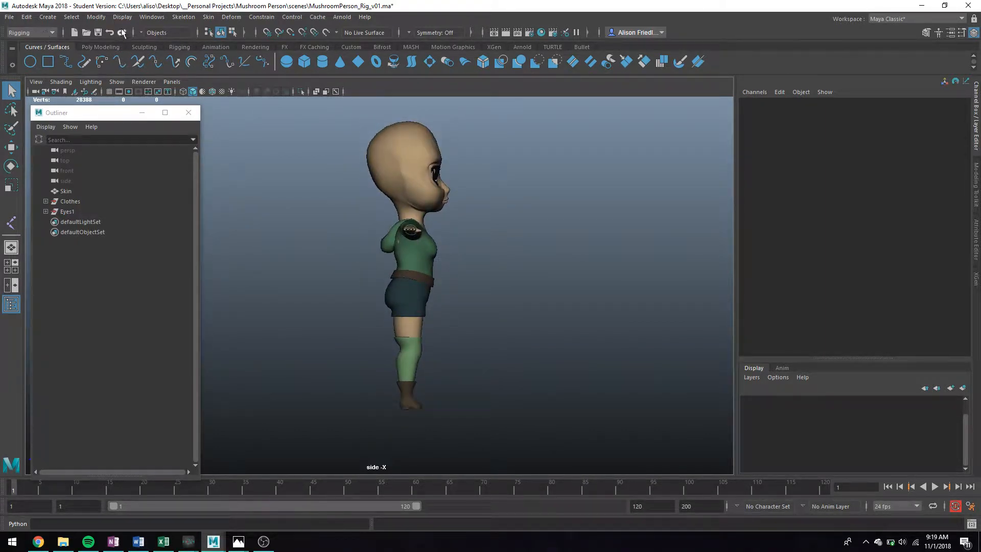
{"action": "left_click", "coordinate": [185, 17]}
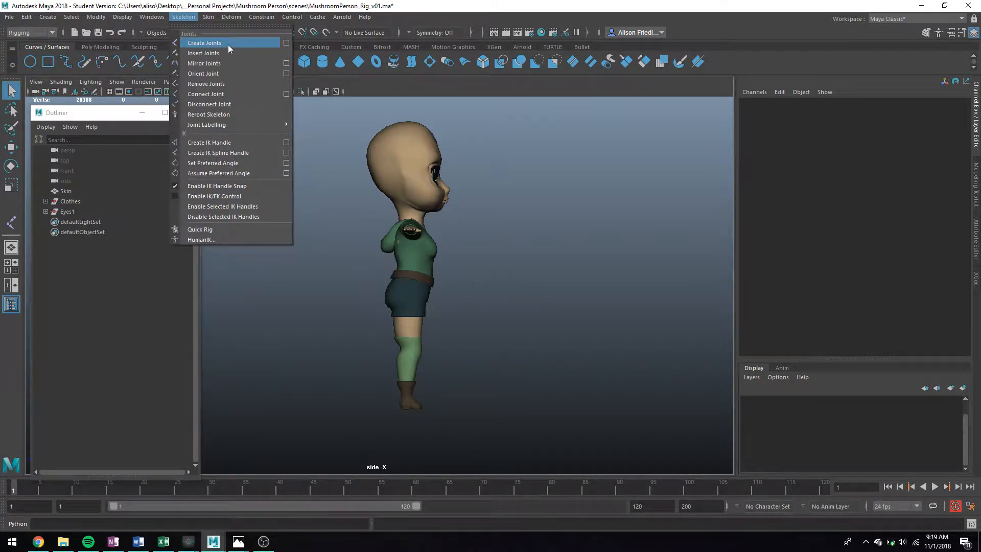
{"action": "left_click", "coordinate": [287, 43]}
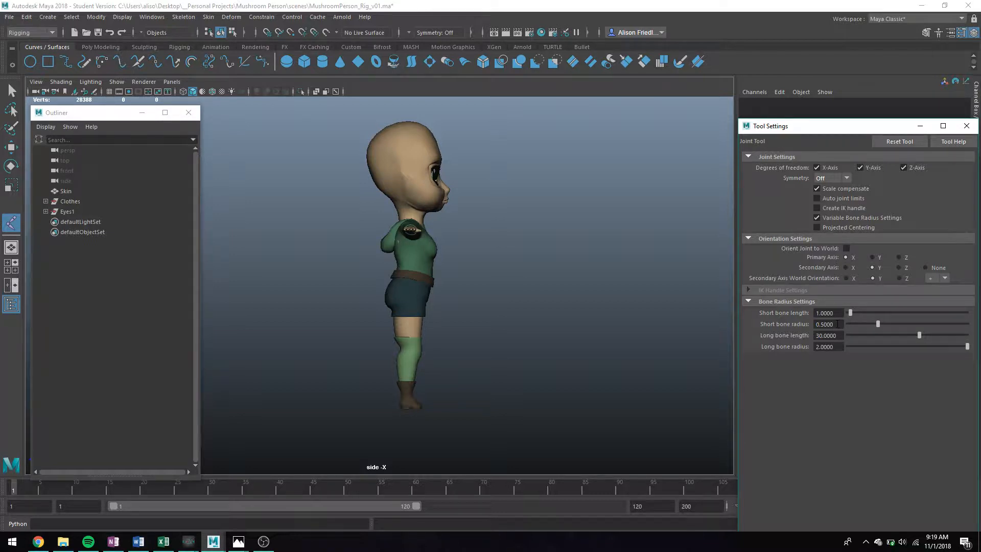
{"action": "left_click", "coordinate": [453, 309]}
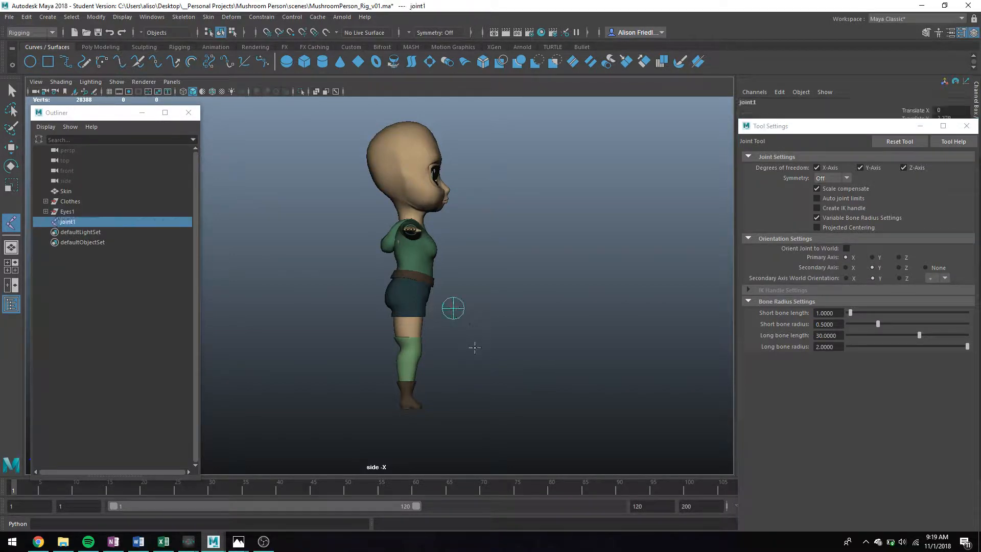
{"action": "left_click", "coordinate": [475, 348]}
{"action": "left_click", "coordinate": [458, 376]}
{"action": "key", "text": "Return"}
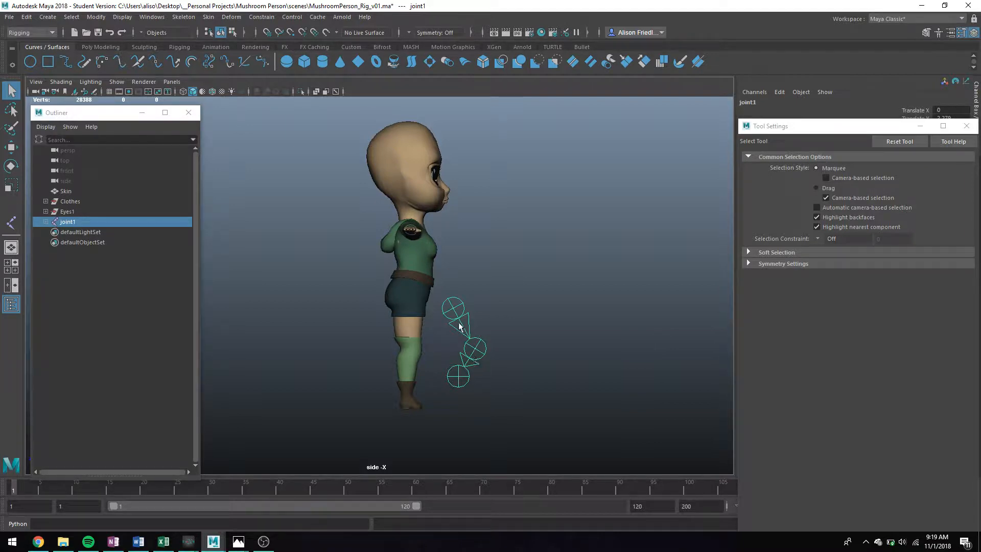
Step: Set the joint tool's short bone radius to 0.2 and place a four-joint practice chain
{"action": "left_click", "coordinate": [184, 17]}
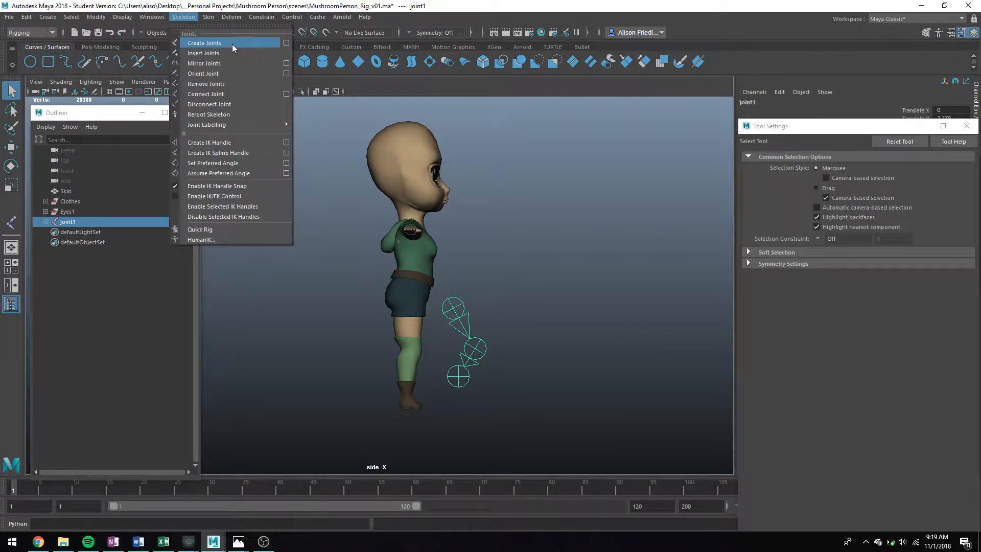
{"action": "left_click", "coordinate": [286, 44]}
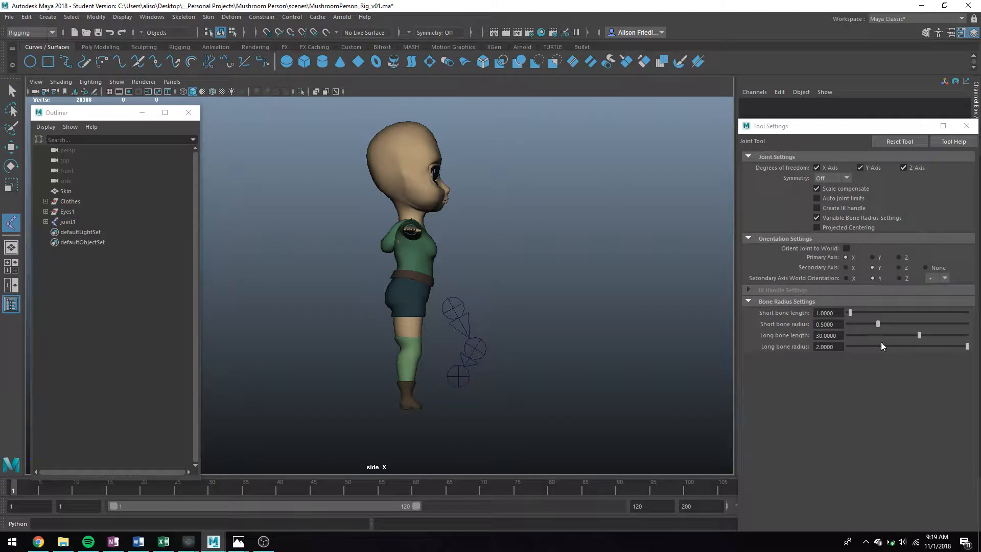
{"action": "double_click", "coordinate": [825, 324]}
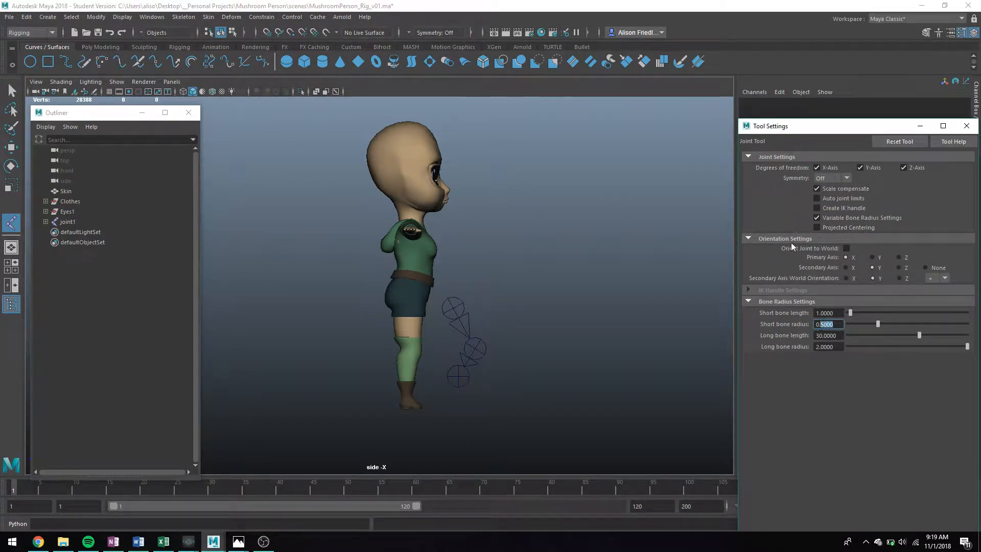
{"action": "type", "text": "2"}
{"action": "key", "text": "Return"}
{"action": "left_click", "coordinate": [500, 267]}
{"action": "left_click", "coordinate": [519, 290]}
{"action": "left_click", "coordinate": [518, 330]}
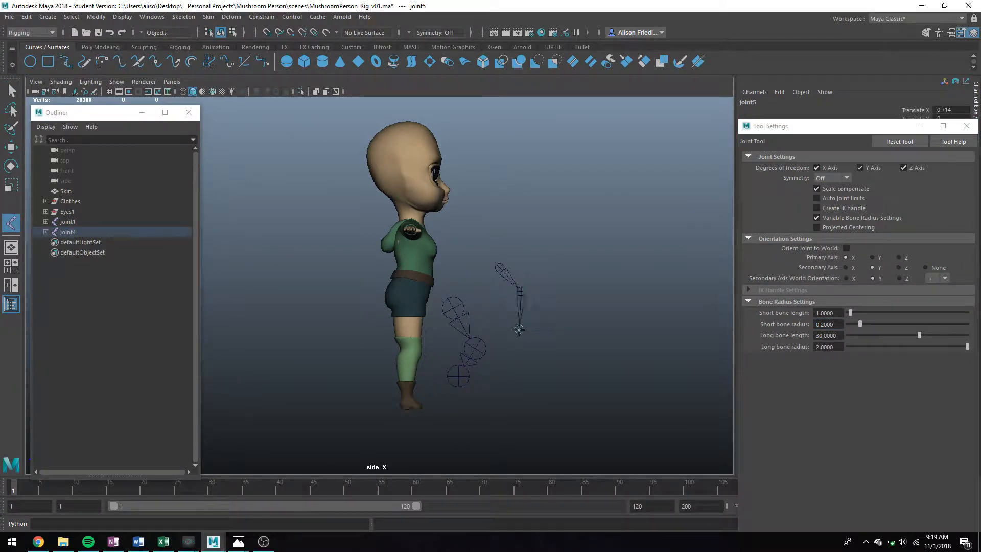
{"action": "left_click", "coordinate": [546, 354]}
{"action": "key", "text": "q"}
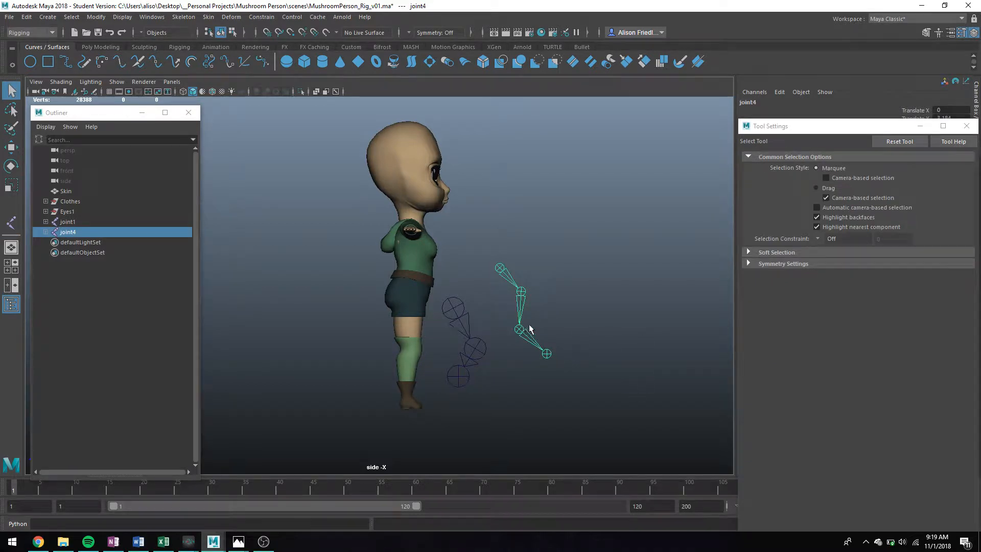
Step: Try moving the practice chain onto the leg, then delete it and close the tool settings
{"action": "scroll", "coordinate": [530, 332], "scroll_direction": "up", "scroll_amount": 5}
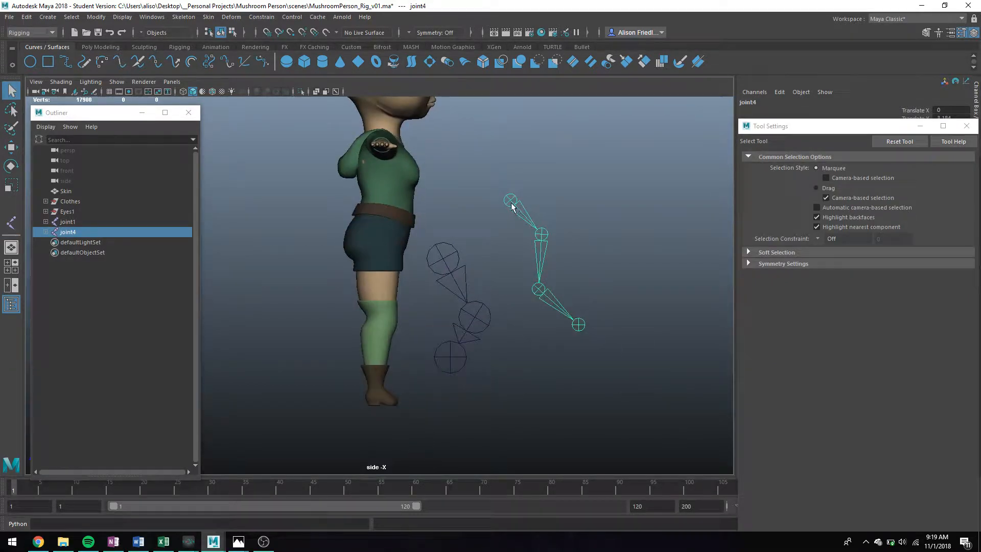
{"action": "key", "text": "w"}
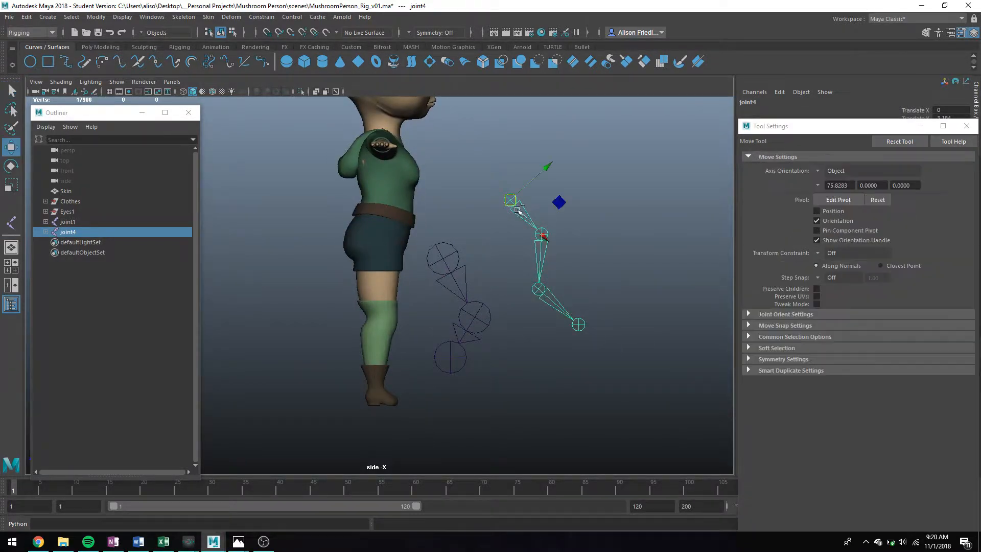
{"action": "left_click_drag", "start_coordinate": [510, 200], "coordinate": [487, 302]}
{"action": "key", "text": "q"}
{"action": "key", "text": "Delete"}
{"action": "key", "text": "Delete"}
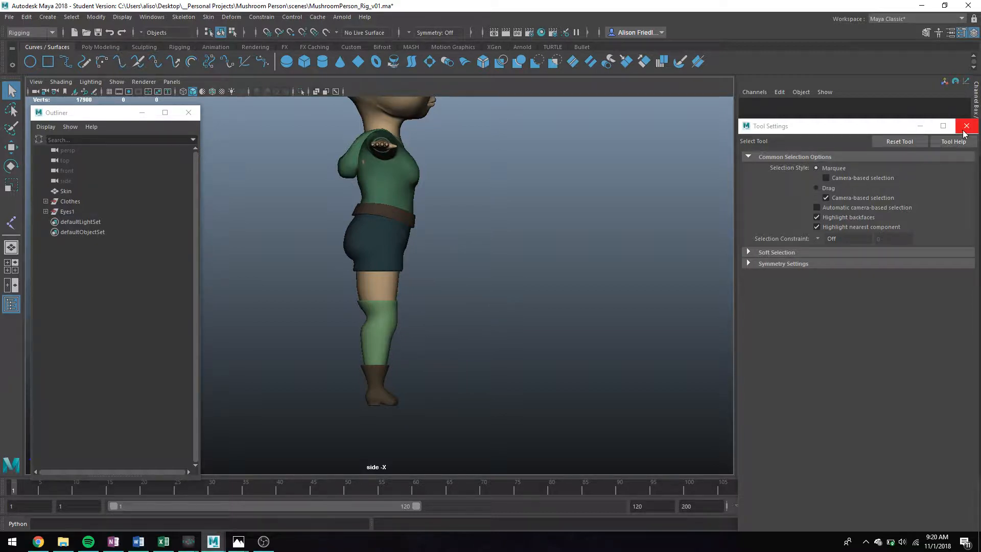
{"action": "left_click", "coordinate": [966, 126]}
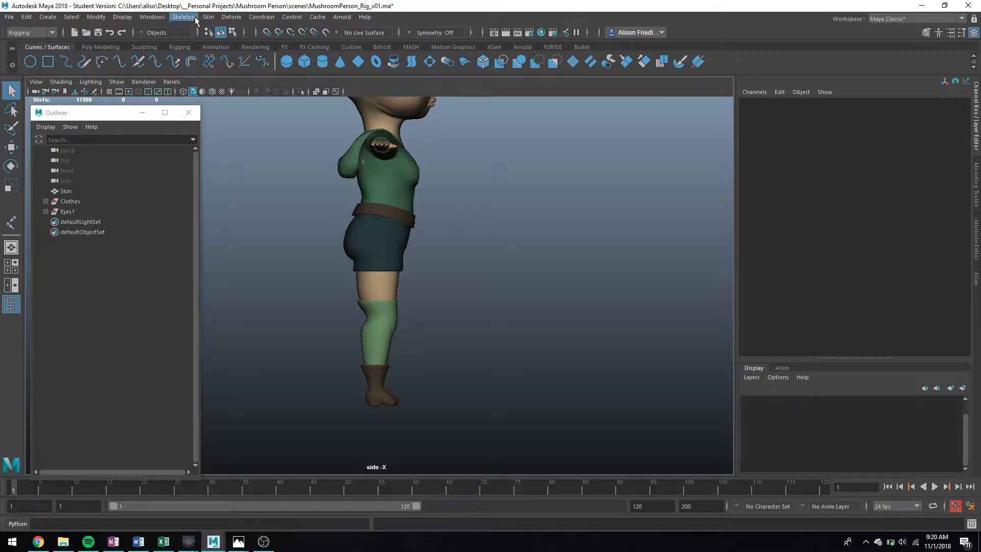
Step: In wireframe, place the hip, knee, ankle and toe joints of the leg chain
{"action": "key", "text": "4"}
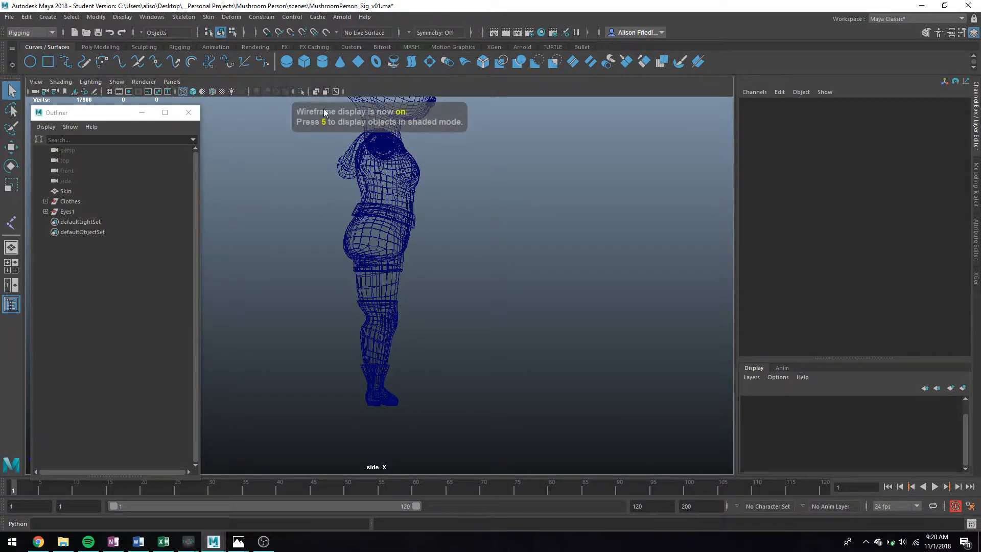
{"action": "left_click", "coordinate": [209, 17]}
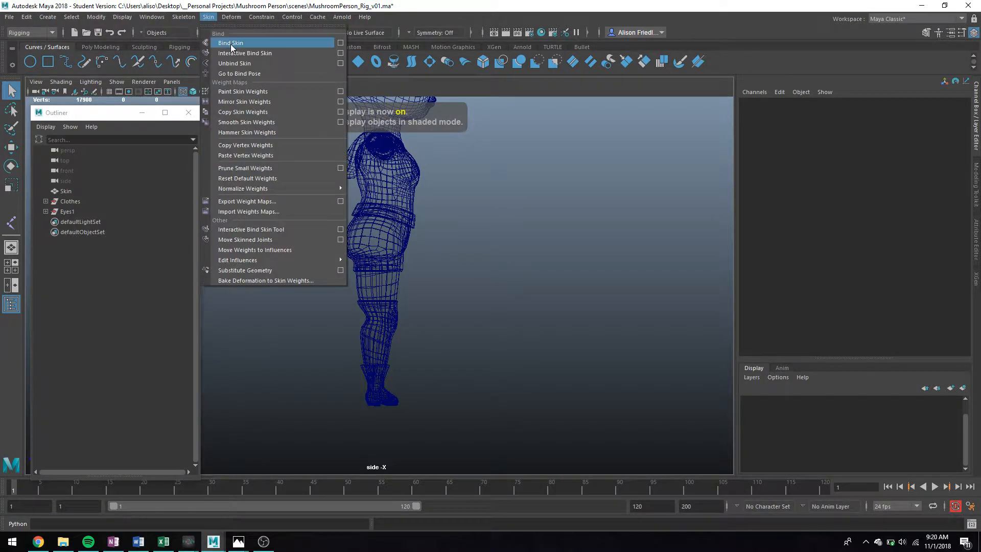
{"action": "mouse_move", "coordinate": [191, 17]}
{"action": "left_click", "coordinate": [205, 43]}
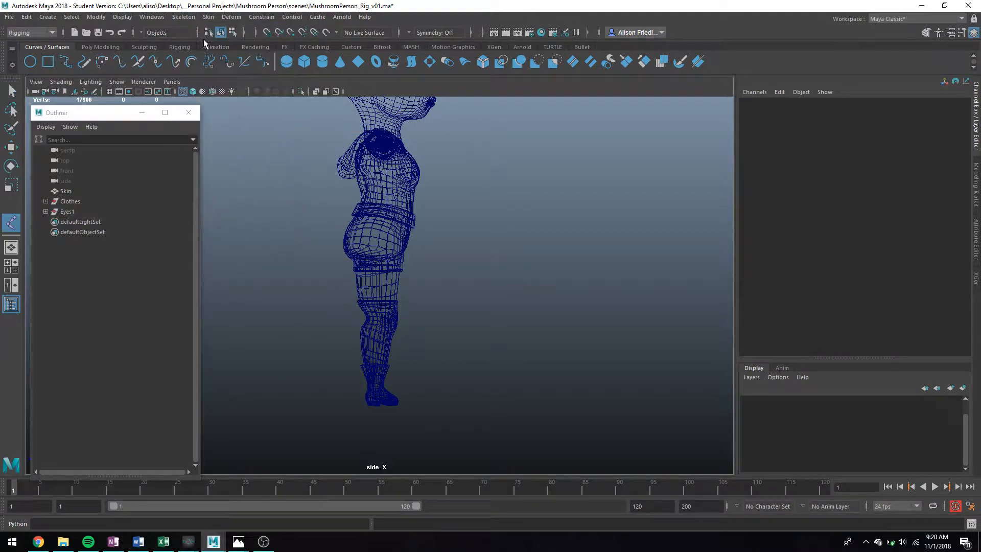
{"action": "scroll", "coordinate": [410, 233], "scroll_direction": "up", "scroll_amount": 4}
{"action": "middle_click_drag", "start_coordinate": [410, 234], "coordinate": [415, 216], "text": "alt"}
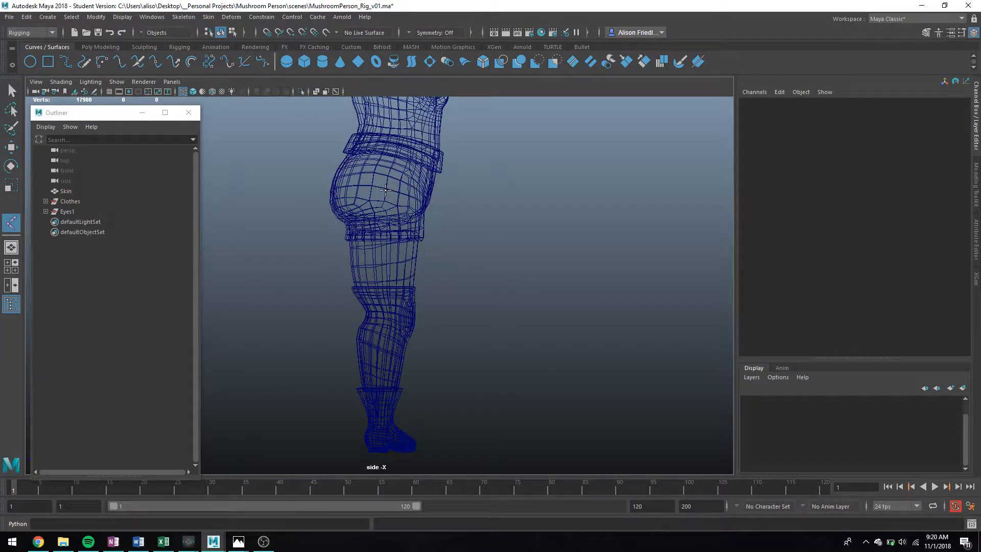
{"action": "left_click", "coordinate": [387, 187]}
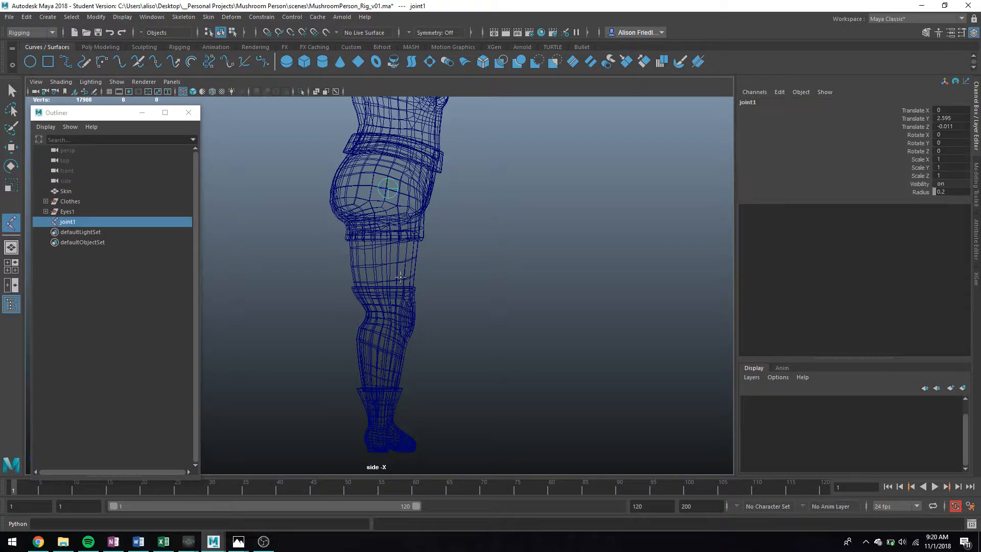
{"action": "left_click", "coordinate": [399, 314]}
{"action": "middle_click_drag", "start_coordinate": [405, 327], "coordinate": [400, 245], "text": "alt"}
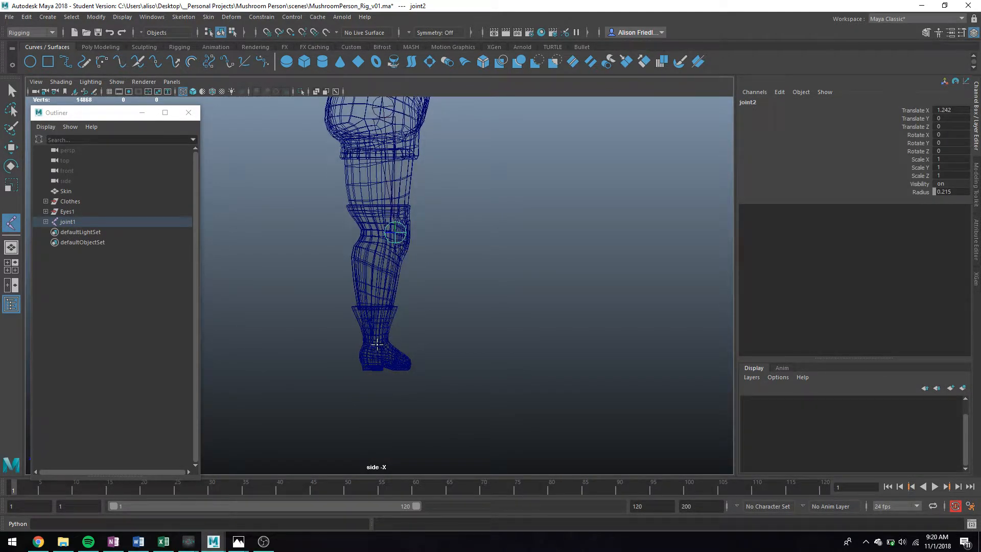
{"action": "left_click", "coordinate": [377, 346]}
{"action": "left_click", "coordinate": [395, 358]}
{"action": "key", "text": "Return"}
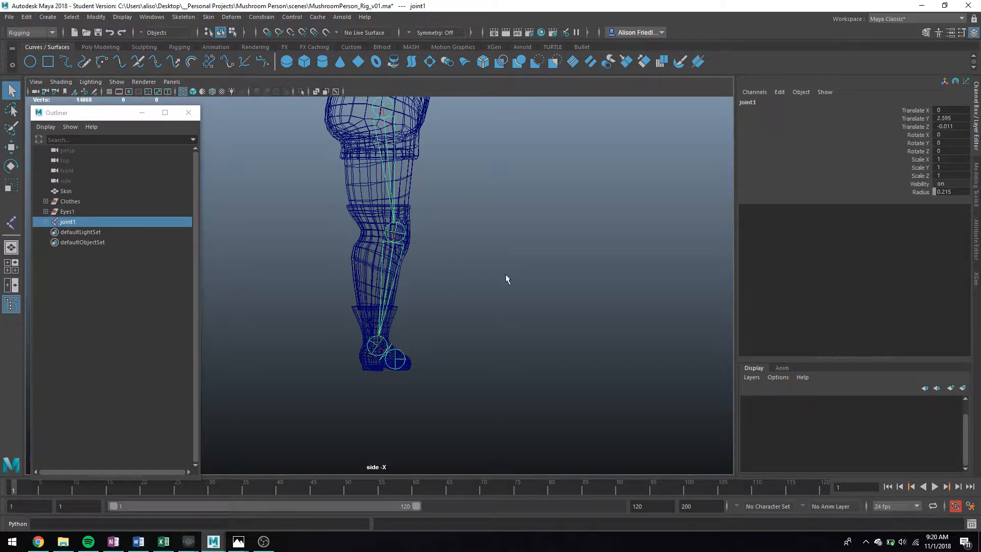
Step: Set the hip joint joint1's radius to 0.1 in the Channel Box
{"action": "left_click", "coordinate": [951, 191]}
{"action": "type", "text": "0.1"}
{"action": "key", "text": "Return"}
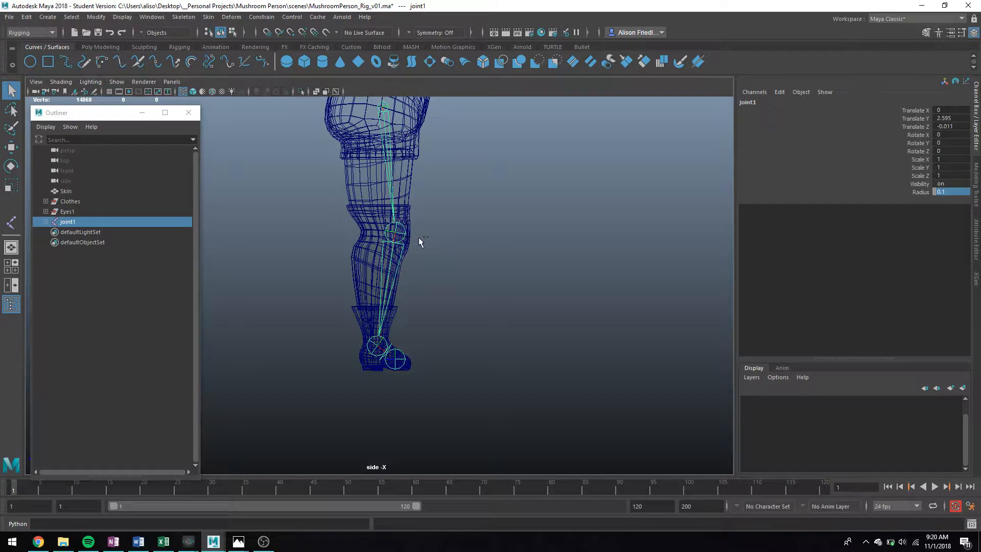
Step: Hide the mesh and set the knee and ankle joints' radius to 0.1
{"action": "key", "text": "ctrl+1"}
{"action": "left_click", "coordinate": [401, 233]}
{"action": "left_click", "coordinate": [963, 191]}
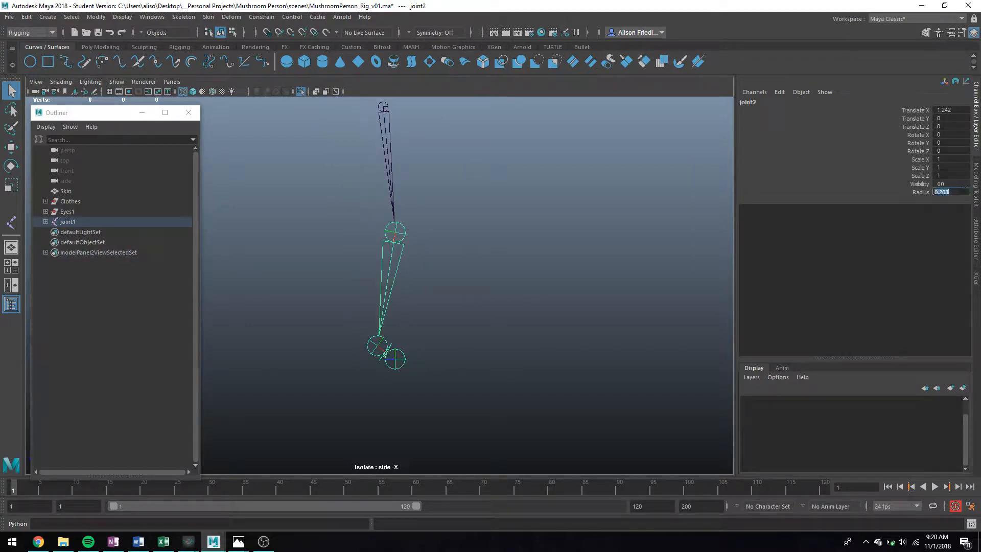
{"action": "type", "text": "0.1"}
{"action": "key", "text": "Return"}
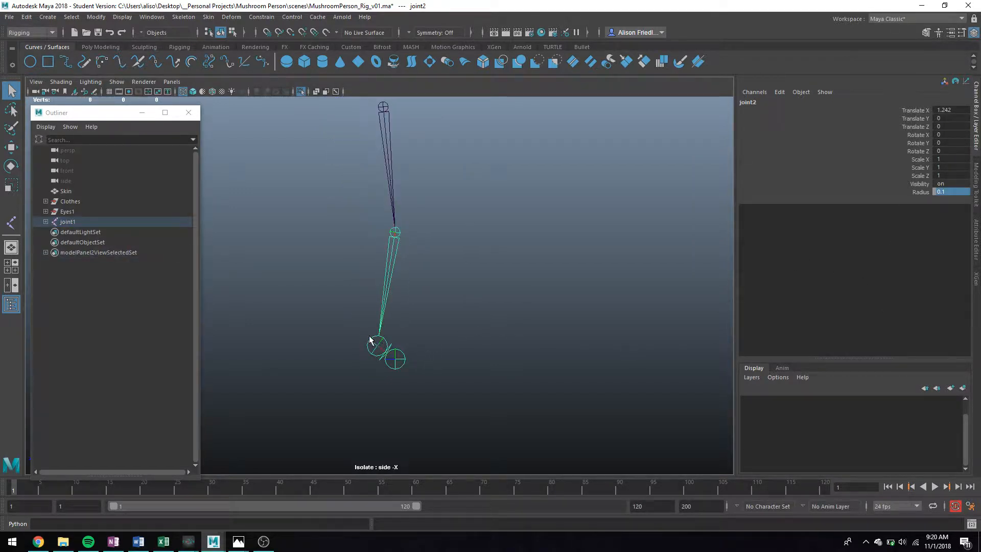
{"action": "left_click", "coordinate": [381, 350]}
{"action": "left_click", "coordinate": [952, 191]}
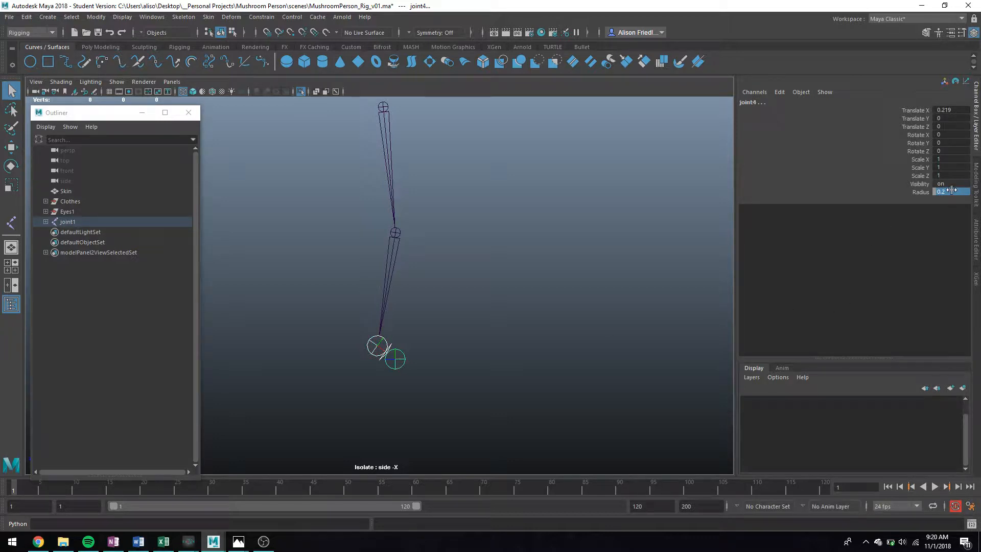
{"action": "type", "text": "0.1"}
{"action": "key", "text": "Return"}
Step: Restore the mesh, frame the hips, select joint1 and switch to shaded display
{"action": "left_click", "coordinate": [470, 314]}
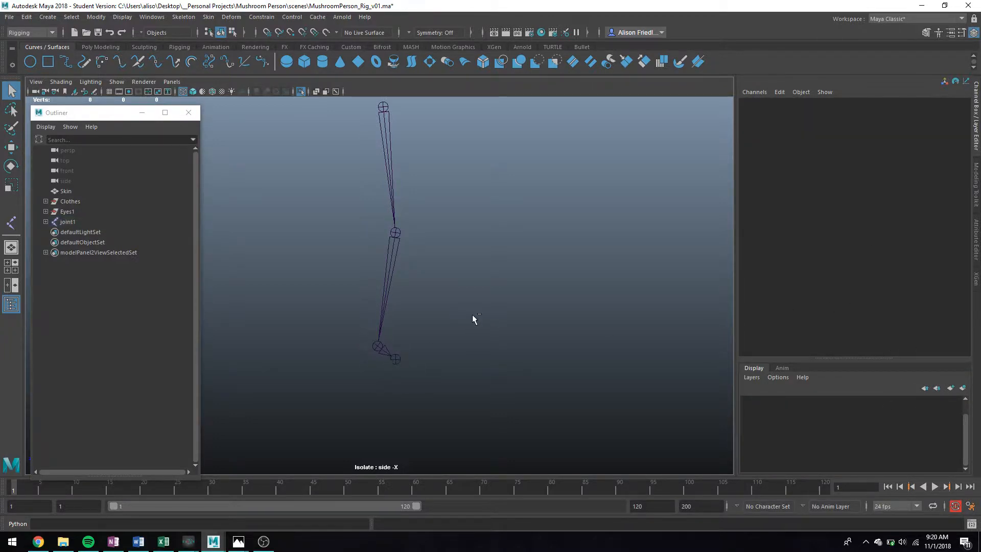
{"action": "key", "text": "ctrl+1"}
{"action": "middle_click_drag", "start_coordinate": [431, 217], "coordinate": [439, 274], "text": "alt"}
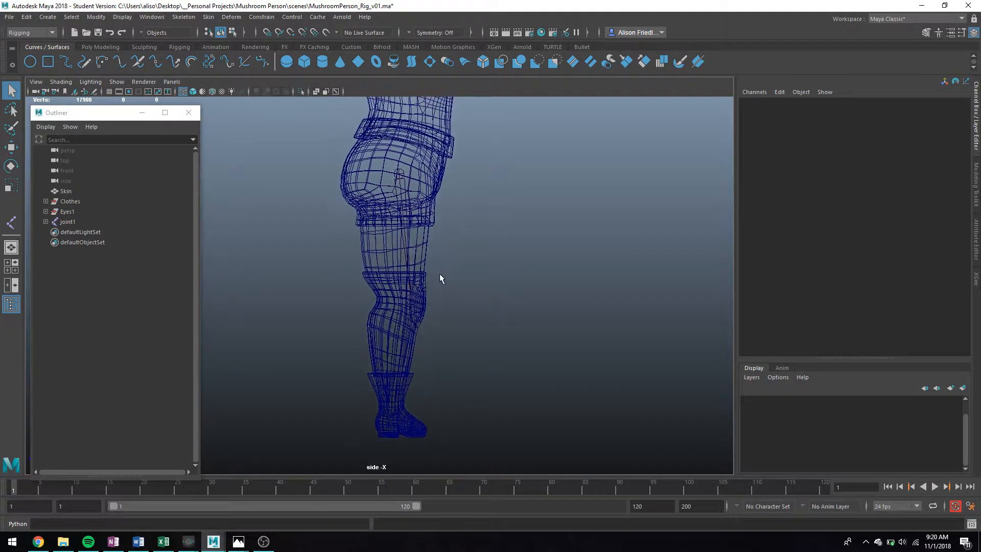
{"action": "left_click", "coordinate": [403, 183]}
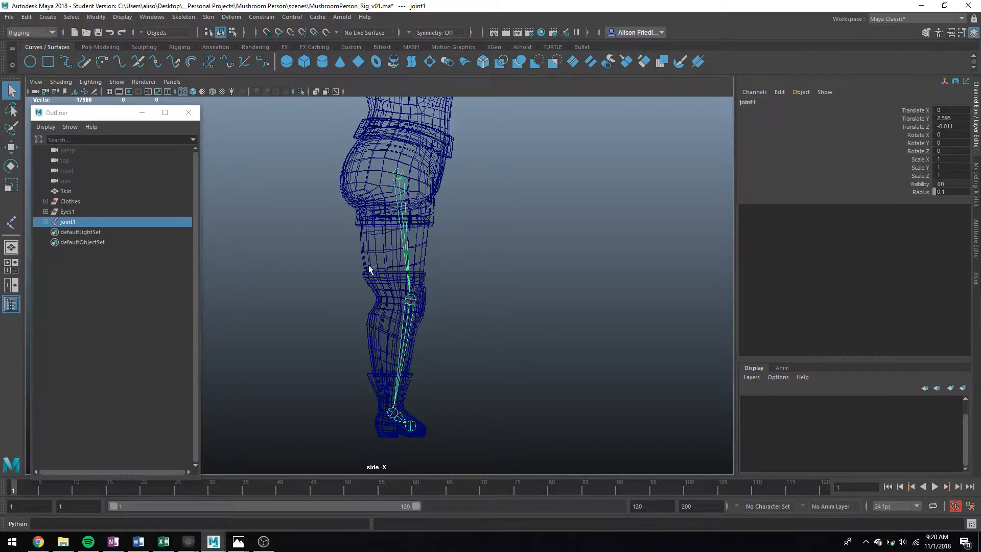
{"action": "key", "text": "5"}
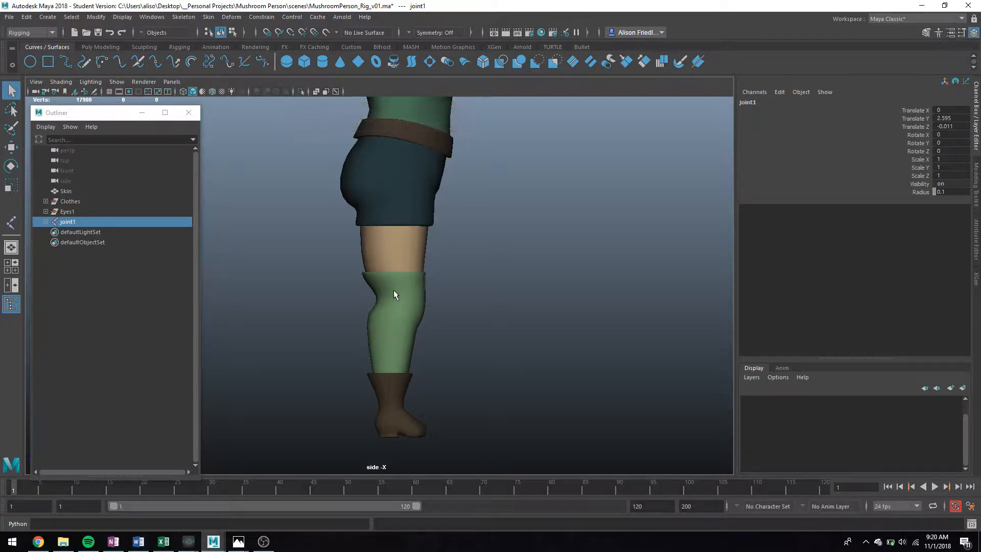
Step: Turn on X-Ray Joints so the leg joints show through the mesh
{"action": "left_click", "coordinate": [66, 83]}
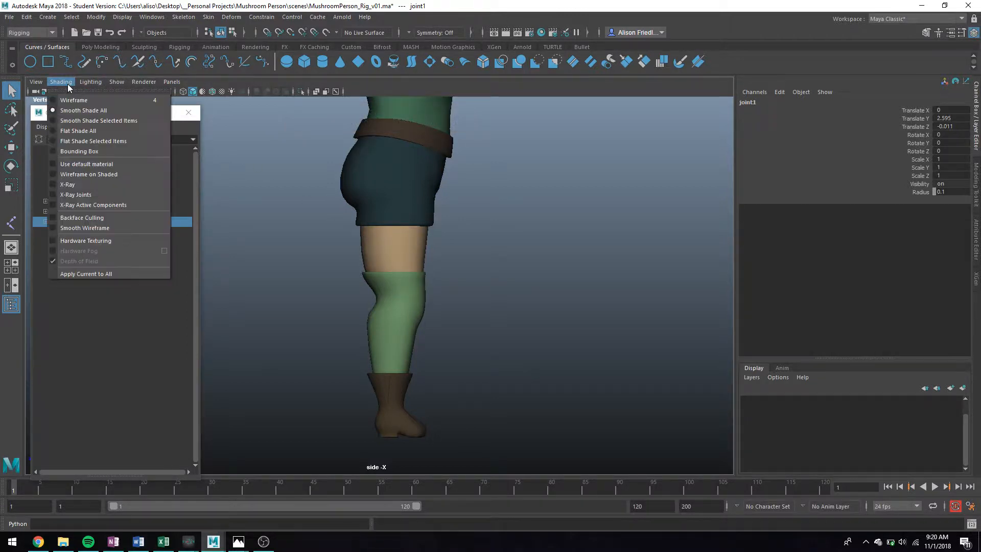
{"action": "left_click", "coordinate": [86, 197]}
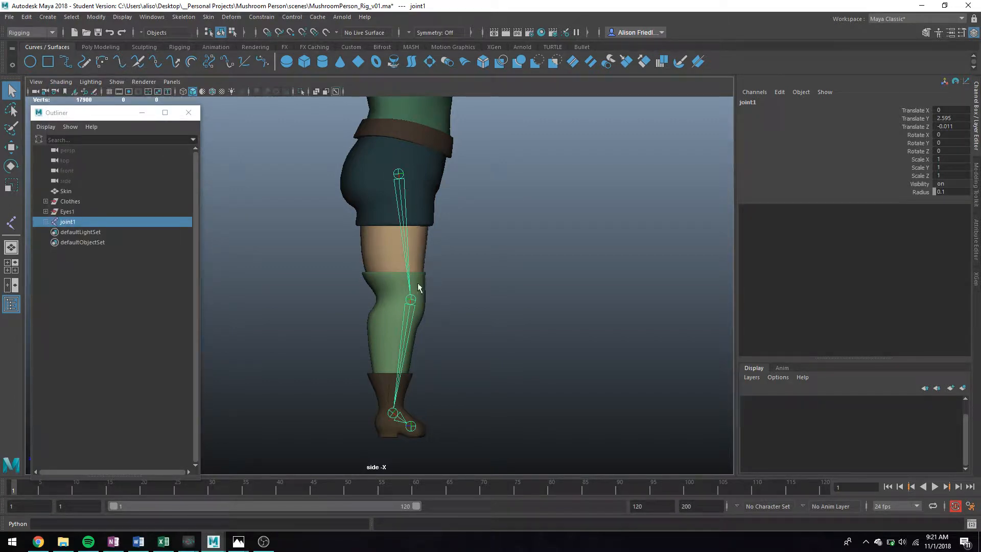
{"action": "left_click", "coordinate": [465, 303]}
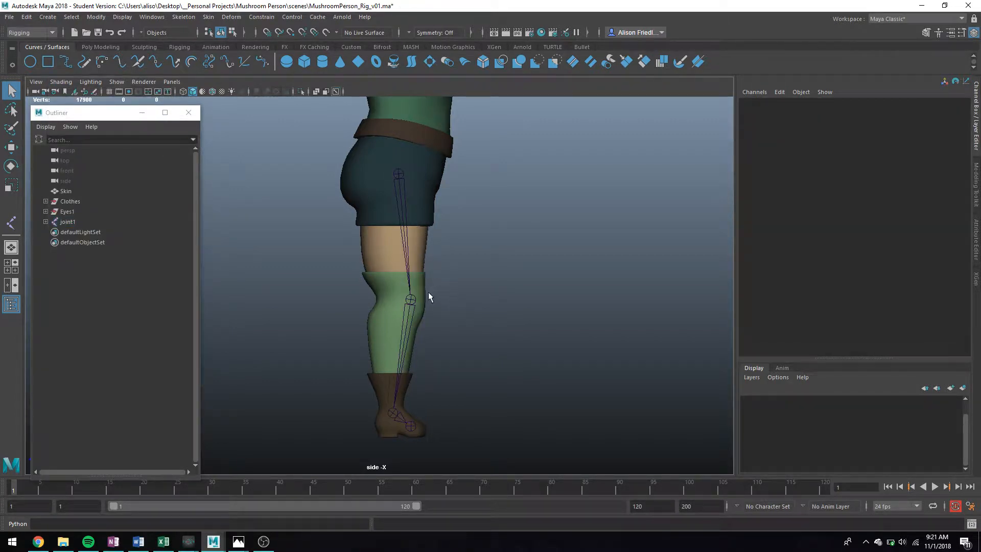
Step: Set the preferred angle on knee joint joint2, then select joint1
{"action": "left_click", "coordinate": [406, 306]}
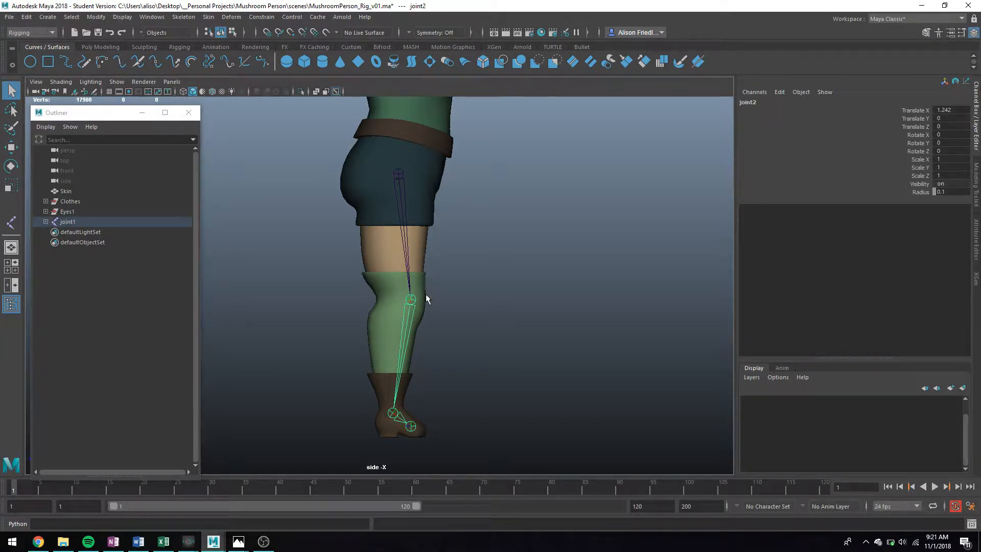
{"action": "right_click", "coordinate": [413, 278]}
{"action": "right_click_drag", "start_coordinate": [421, 278], "coordinate": [410, 297]}
{"action": "left_click", "coordinate": [402, 182]}
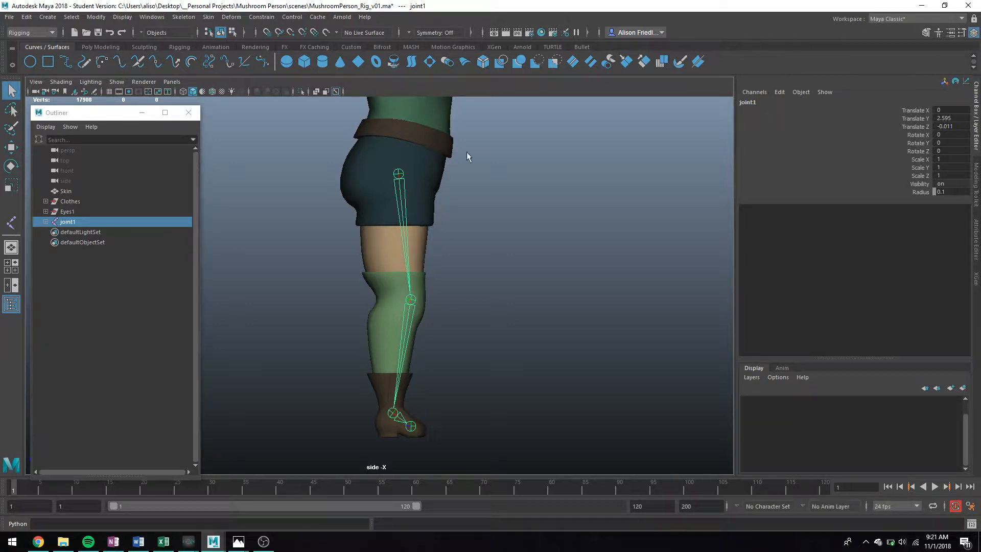
Step: Test-move joint1 and joint2 and rotate the knee, undoing each test
{"action": "left_click", "coordinate": [928, 126]}
{"action": "mouse_move", "coordinate": [598, 220]}
{"action": "middle_mouse_down"}
{"action": "mouse_move", "coordinate": [646, 225]}
{"action": "mouse_move", "coordinate": [592, 224]}
{"action": "middle_mouse_up"}
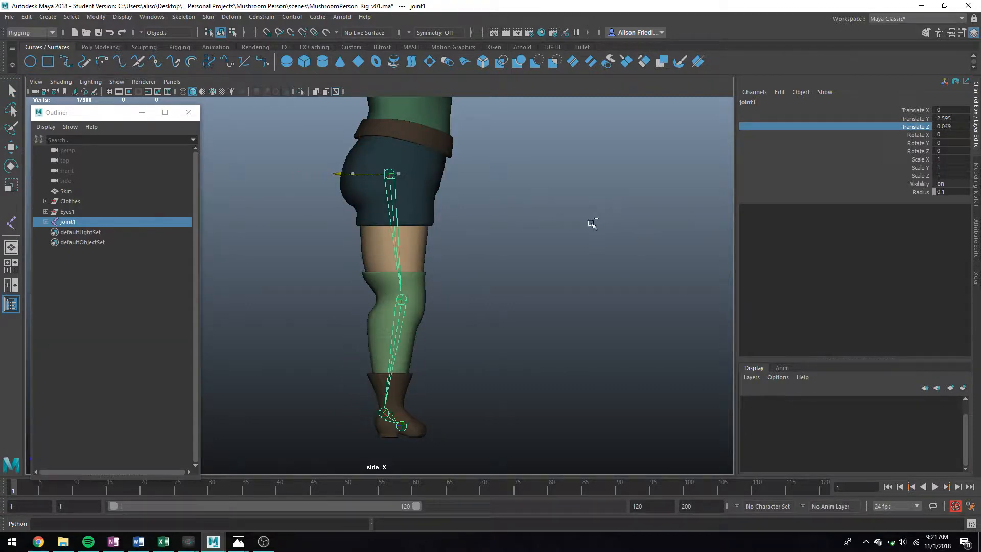
{"action": "key", "text": "ctrl+z"}
{"action": "left_click", "coordinate": [931, 119]}
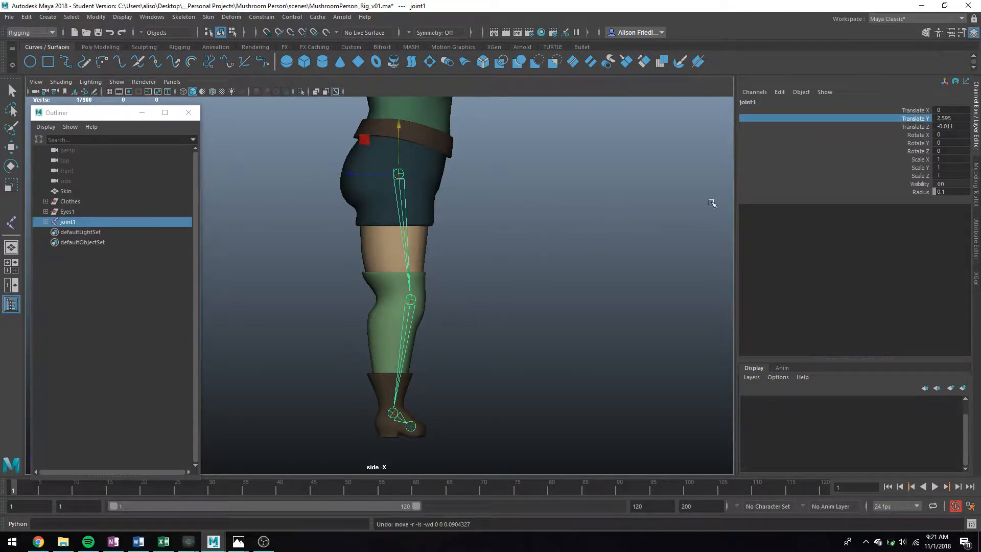
{"action": "scroll", "coordinate": [547, 248], "scroll_direction": "down", "scroll_amount": 3}
{"action": "left_click", "coordinate": [398, 301]}
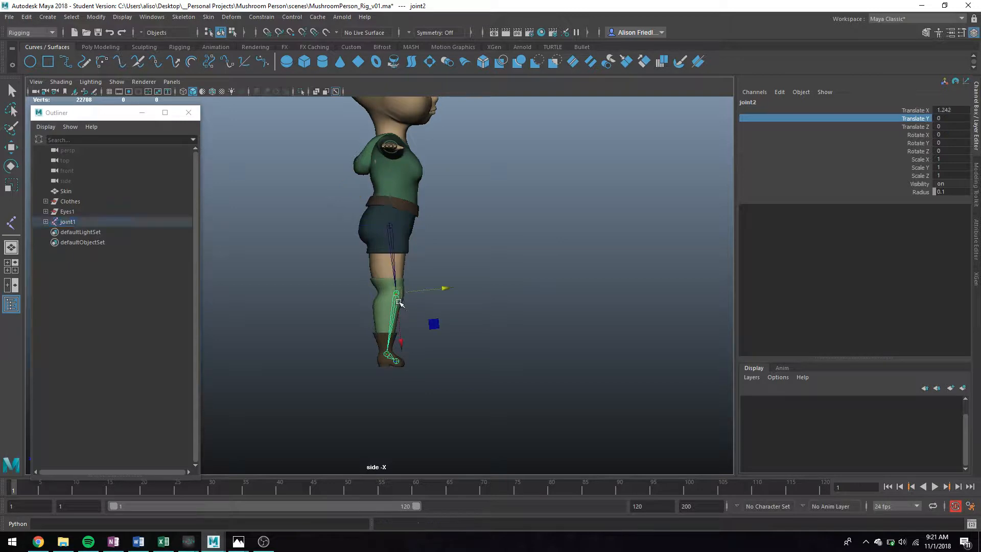
{"action": "scroll", "coordinate": [716, 208], "scroll_direction": "up", "scroll_amount": 2}
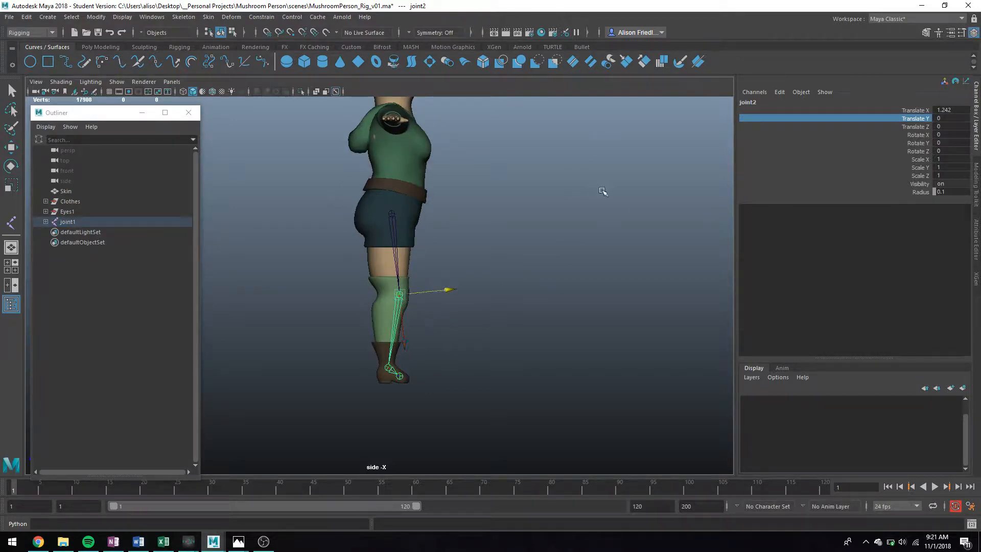
{"action": "middle_click_drag", "start_coordinate": [602, 193], "coordinate": [530, 185]}
{"action": "key", "text": "ctrl+z"}
{"action": "key", "text": "e"}
{"action": "left_click_drag", "start_coordinate": [444, 287], "coordinate": [419, 280]}
{"action": "key", "text": "ctrl+z"}
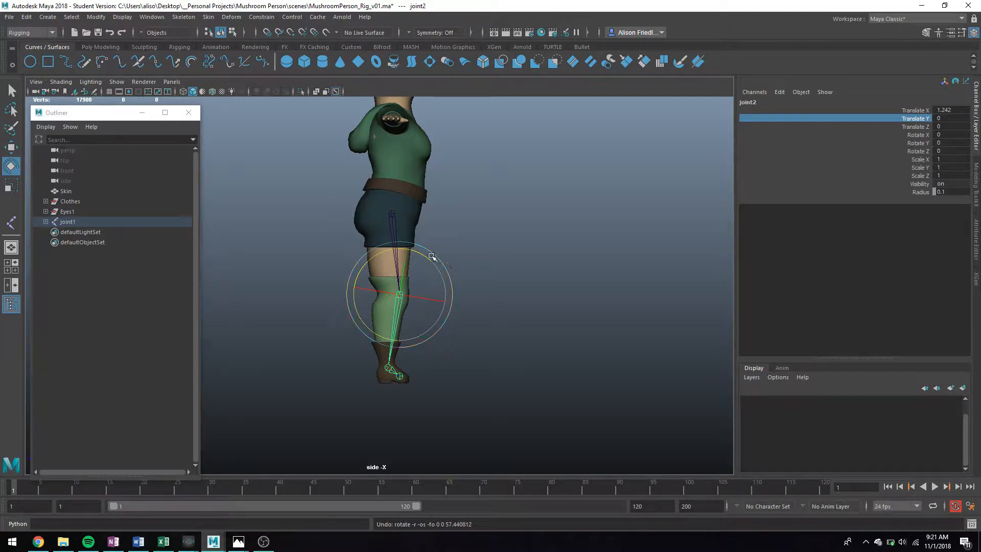
Step: Expand joint1 in the Outliner and select each joint from joint1 to joint4
{"action": "left_click", "coordinate": [472, 246]}
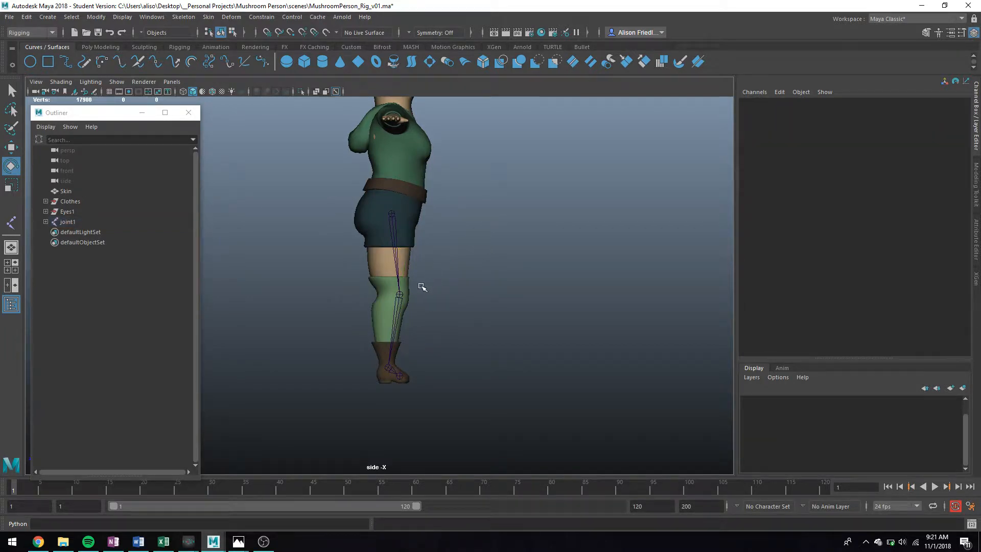
{"action": "scroll", "coordinate": [422, 287], "scroll_direction": "up", "scroll_amount": 5}
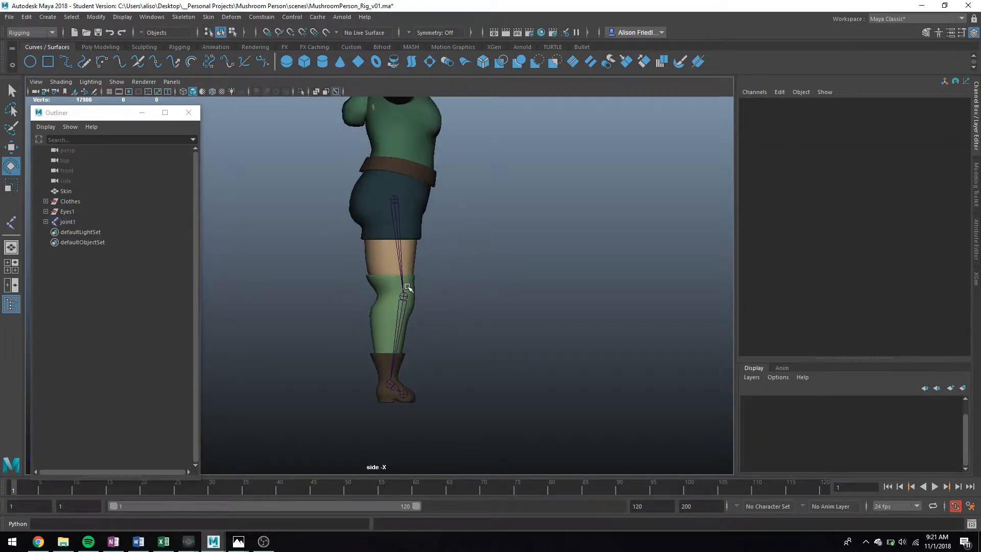
{"action": "left_click", "coordinate": [46, 221]}
{"action": "left_click", "coordinate": [45, 221]}
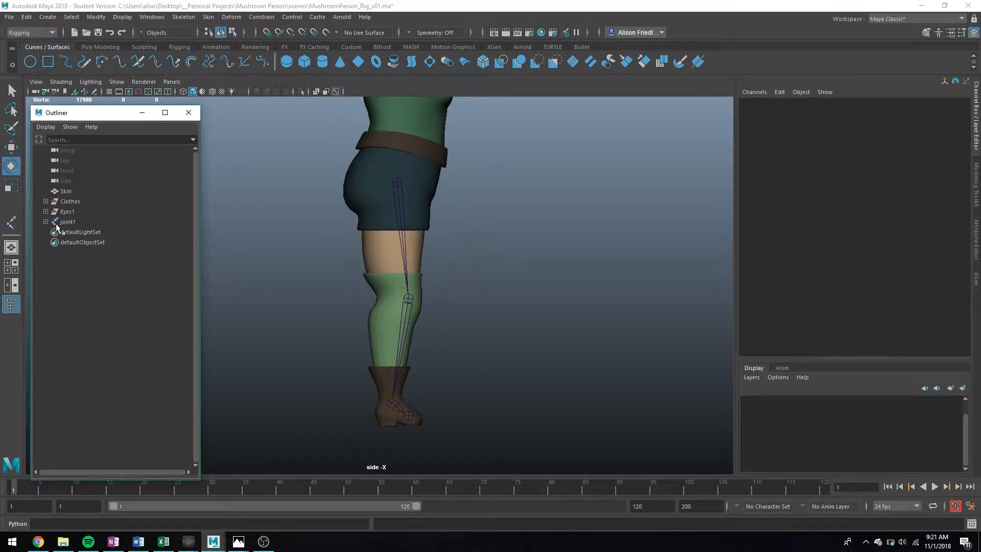
{"action": "left_click", "coordinate": [45, 221], "text": "shift"}
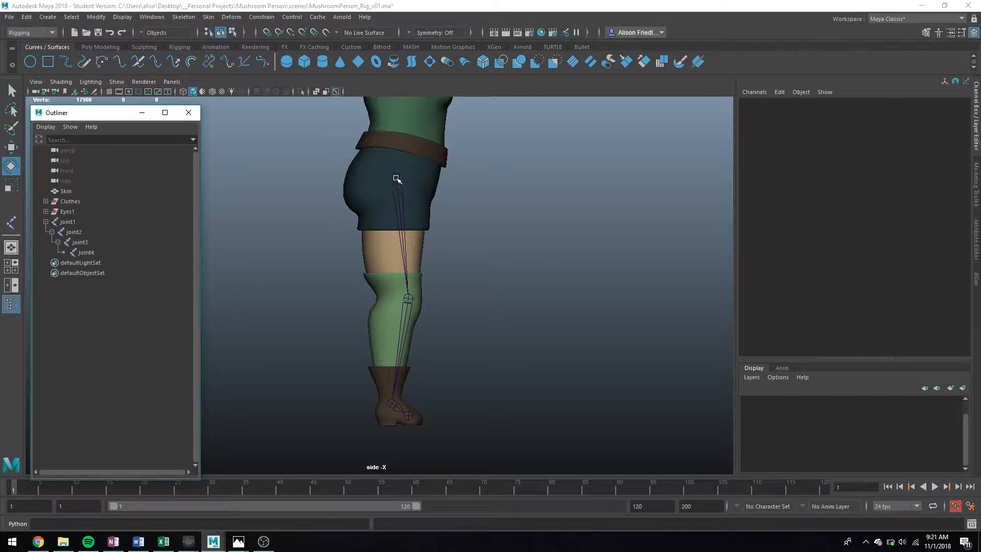
{"action": "left_click", "coordinate": [75, 222]}
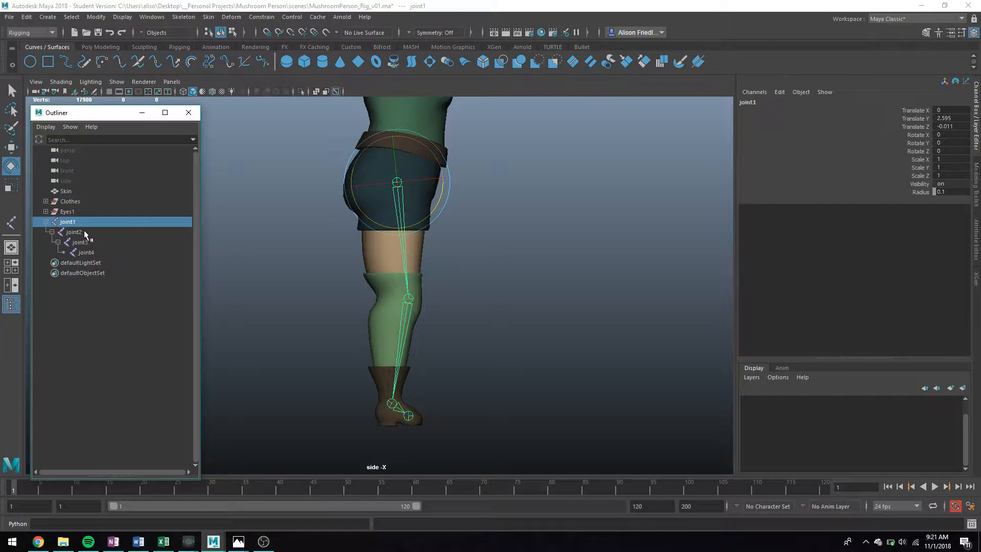
{"action": "left_click", "coordinate": [83, 232]}
{"action": "left_click", "coordinate": [88, 240]}
{"action": "left_click", "coordinate": [94, 252]}
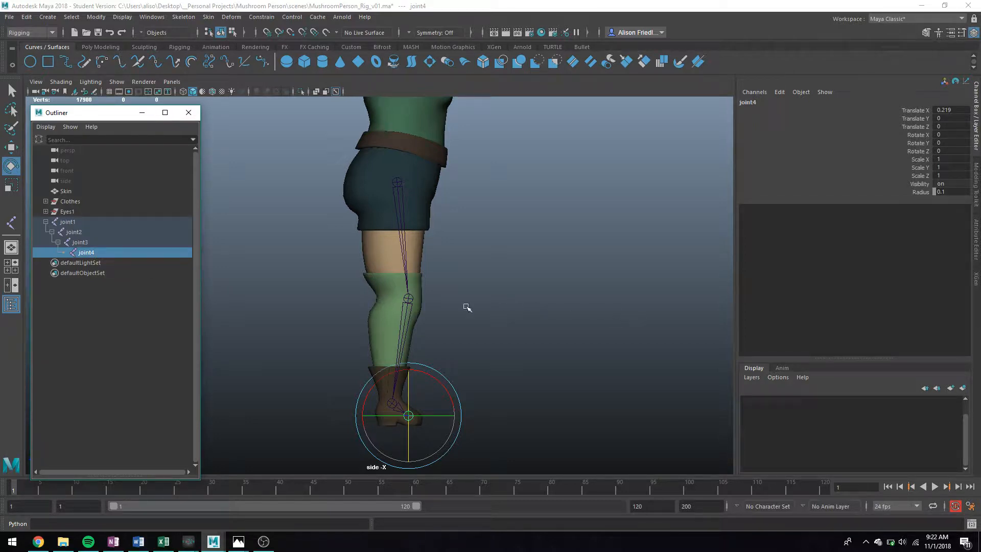
Step: Test-bend the knee, undo it, then unparent joint2 from joint1 with Shift+P
{"action": "left_click", "coordinate": [98, 234]}
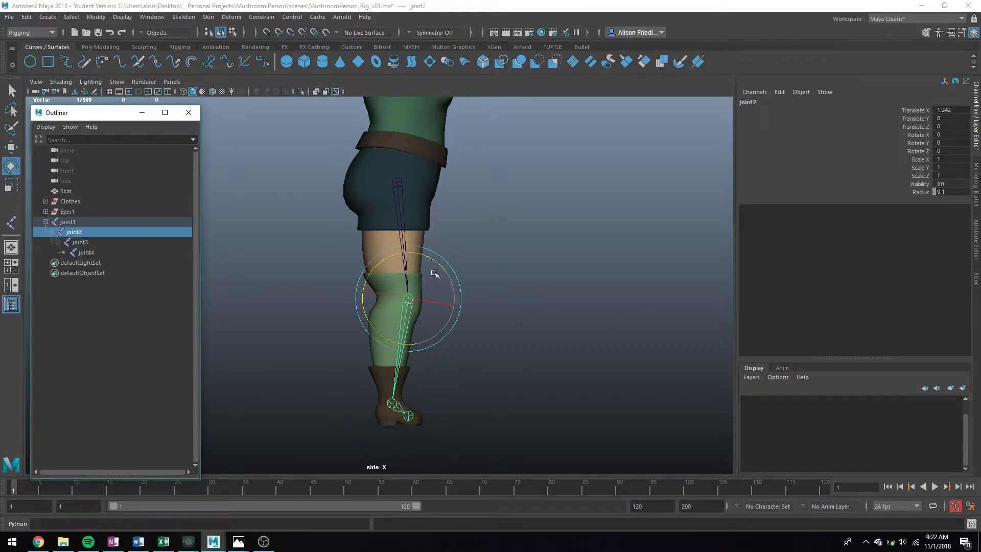
{"action": "left_click_drag", "start_coordinate": [437, 263], "coordinate": [345, 292]}
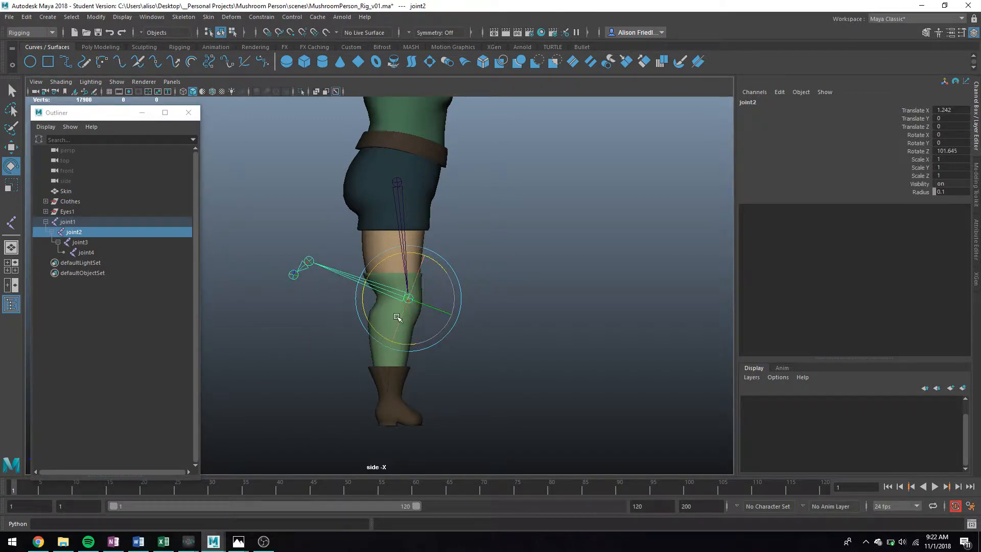
{"action": "key", "text": "ctrl+z"}
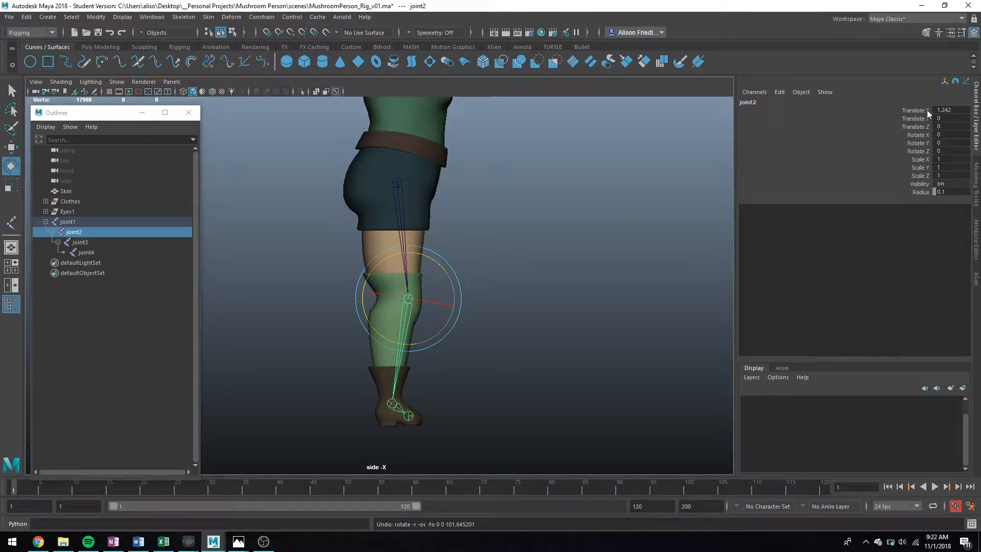
{"action": "key", "text": "q"}
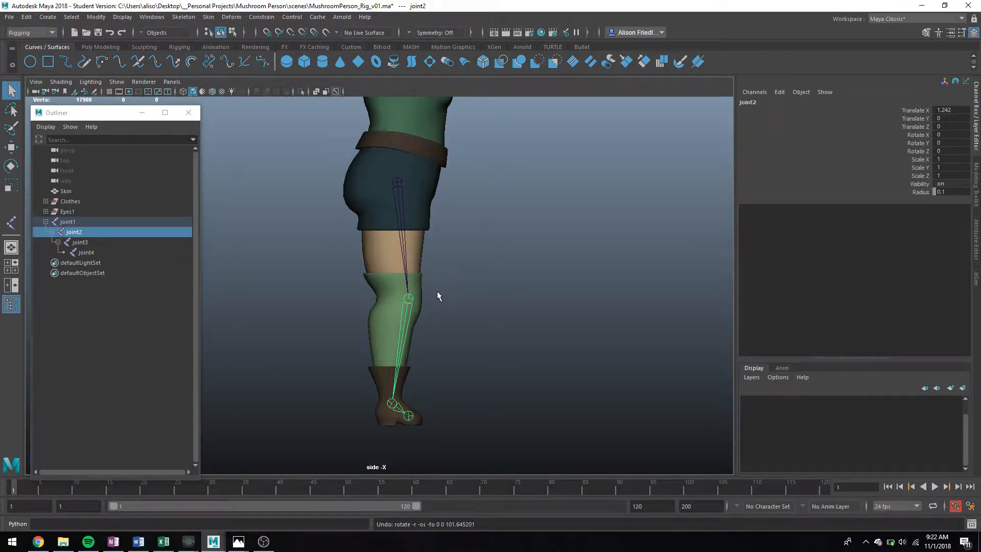
{"action": "key", "text": "shift+p"}
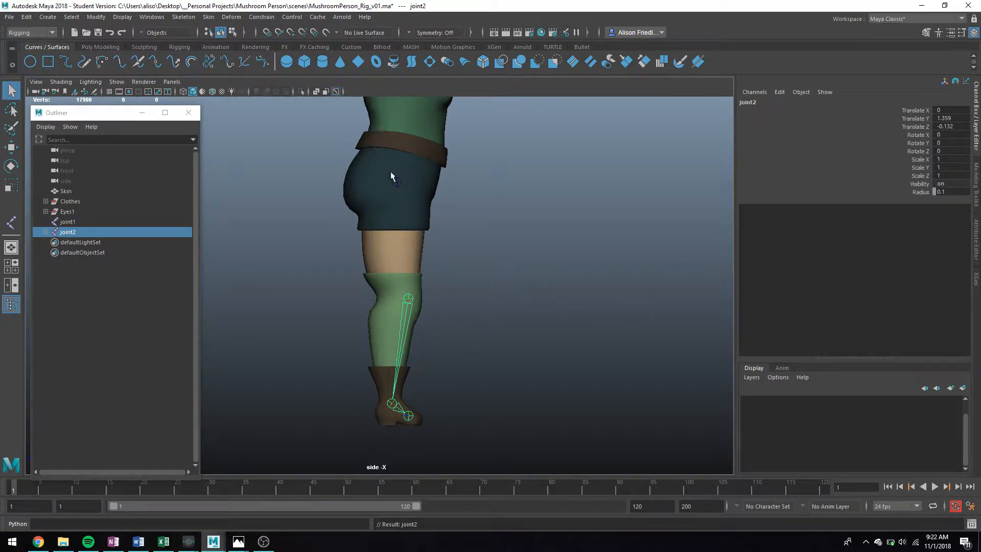
Step: Parent joint2 back under joint1, then select the knee and check its Rotate Y value
{"action": "left_click", "coordinate": [398, 184], "text": "shift"}
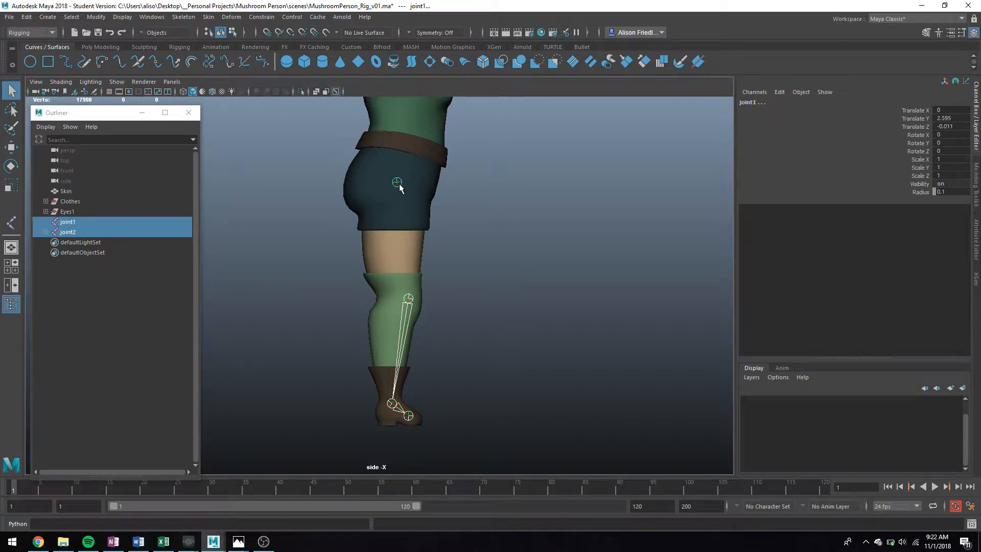
{"action": "key", "text": "p"}
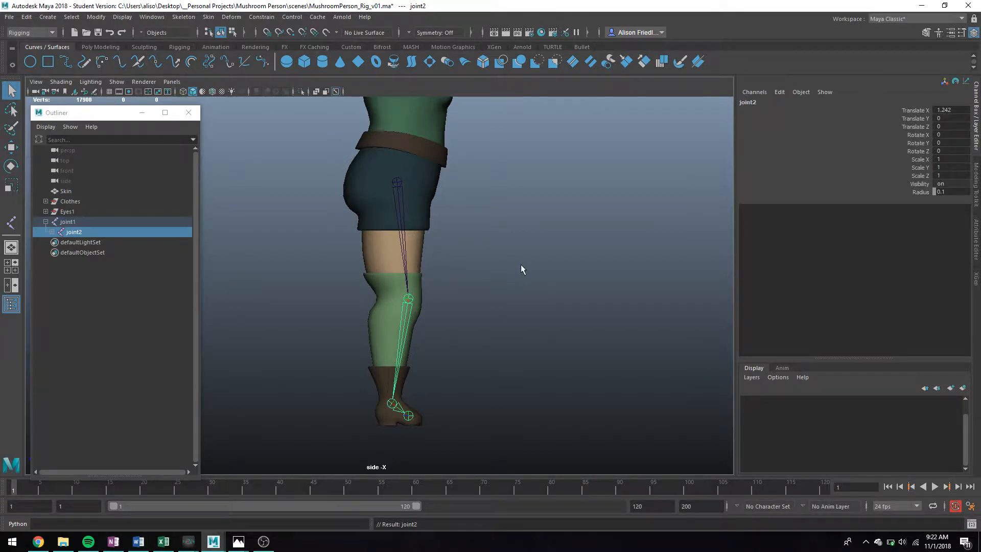
{"action": "left_click", "coordinate": [409, 415]}
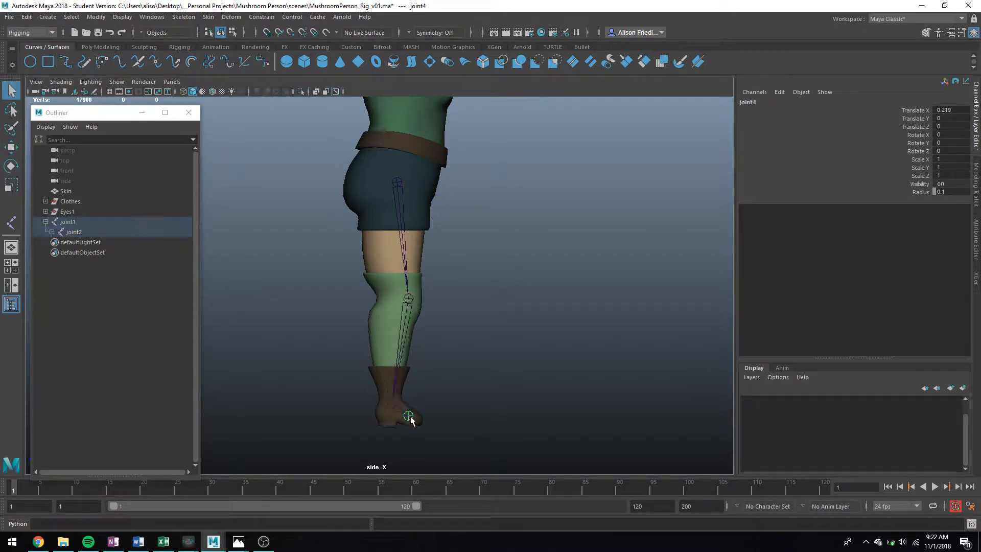
{"action": "left_click", "coordinate": [402, 370]}
{"action": "key", "text": "ctrl+z"}
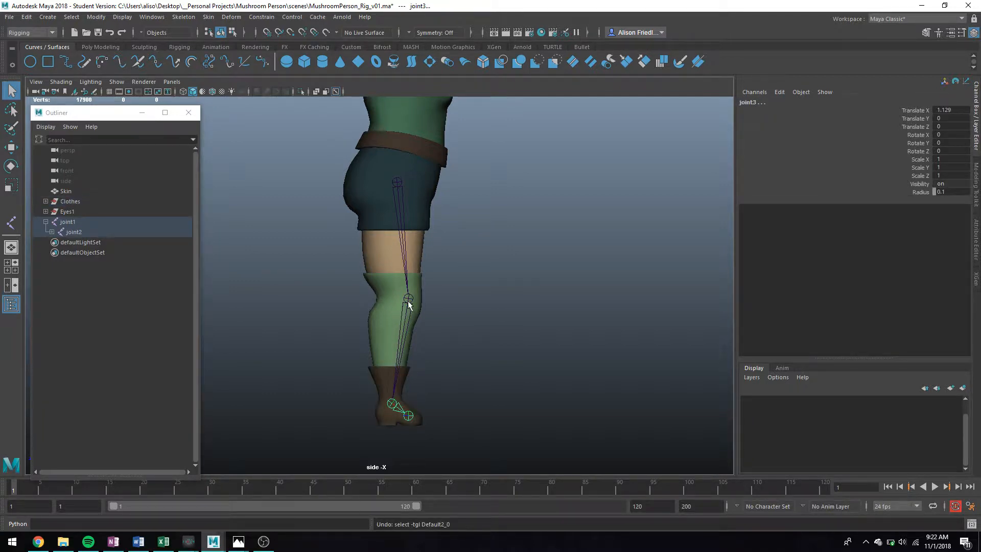
{"action": "left_click", "coordinate": [410, 304], "text": "shift"}
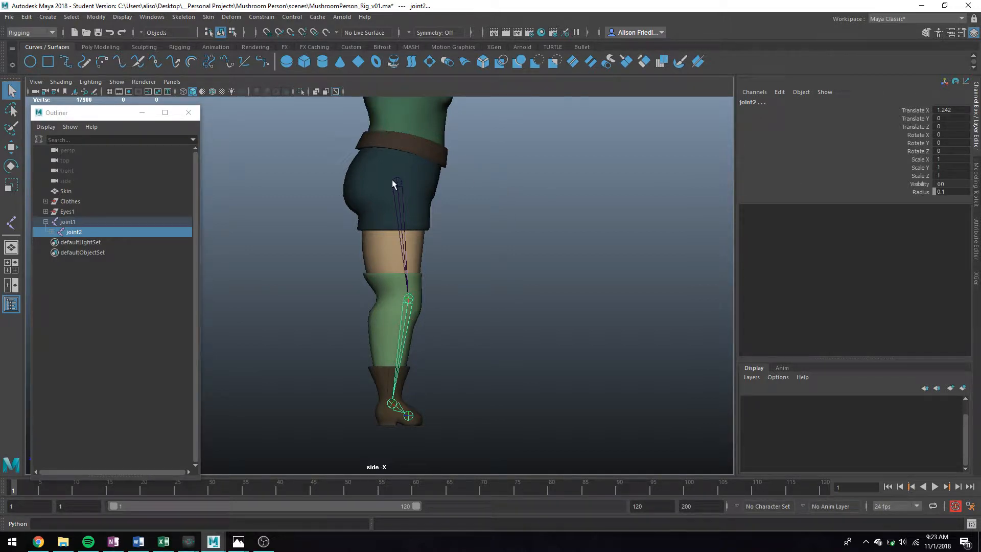
{"action": "left_click", "coordinate": [949, 144]}
{"action": "key", "text": "Return"}
Step: Dismiss the low battery warning and close the Windows Start menu to return to Maya
{"action": "left_click", "coordinate": [941, 144]}
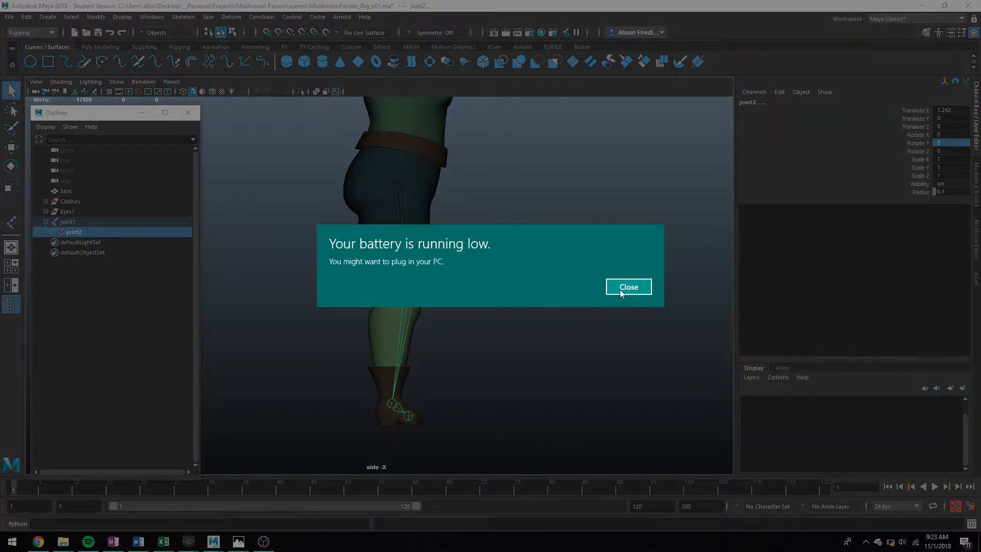
{"action": "left_click", "coordinate": [622, 288]}
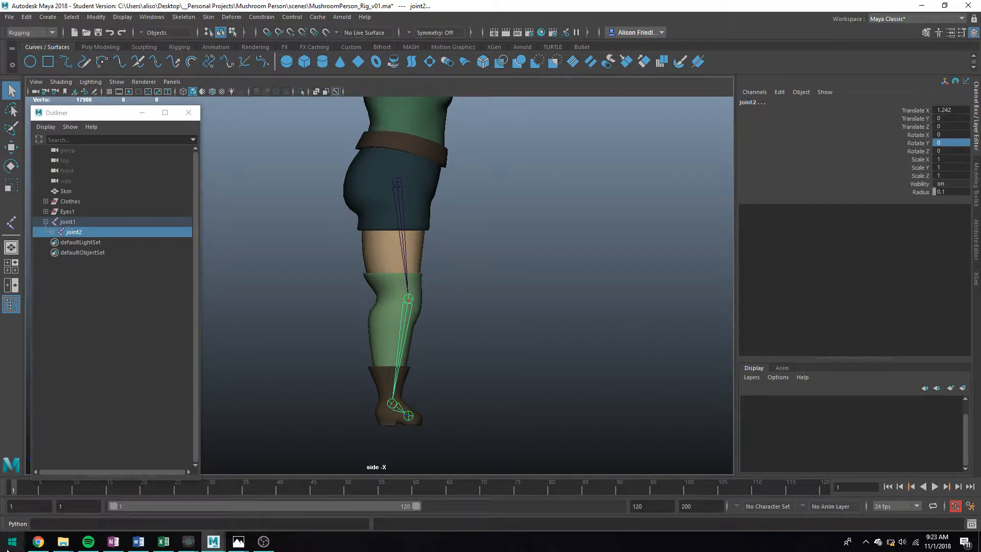
{"action": "left_click", "coordinate": [8, 549]}
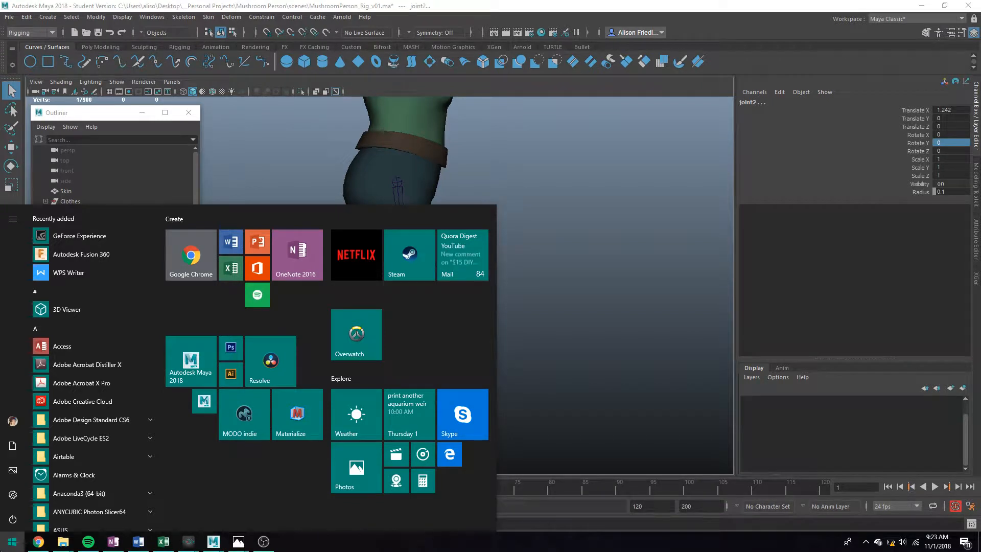
{"action": "left_click", "coordinate": [7, 549]}
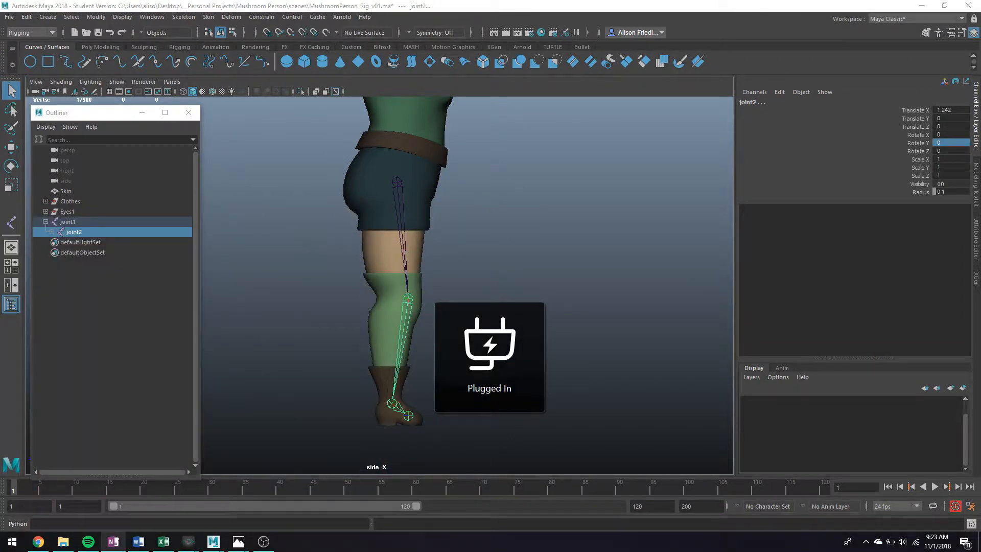
{"action": "mouse_move", "coordinate": [113, 542]}
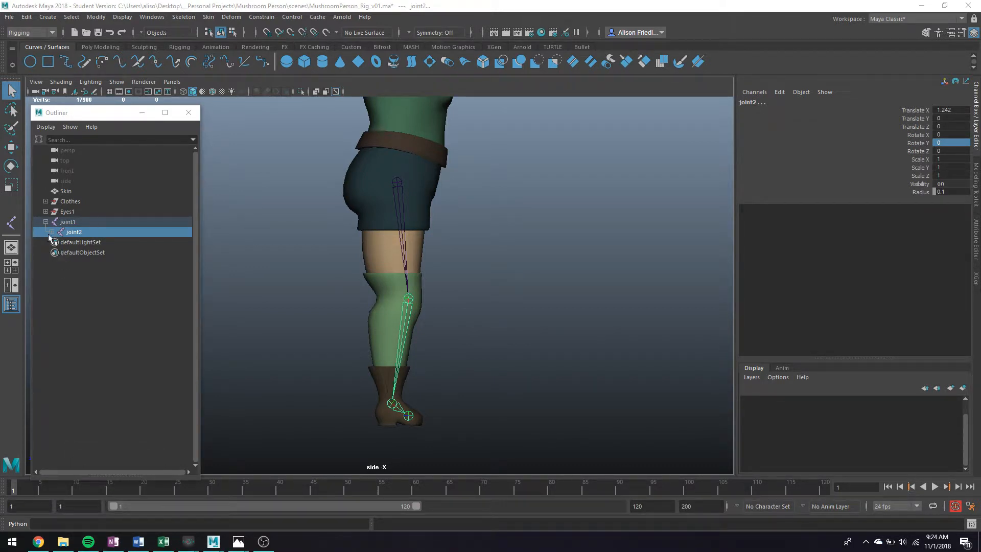
Step: Rename joint1 to L_Hip and joint2 to L_Knee in the Outliner
{"action": "left_click", "coordinate": [51, 232]}
{"action": "double_click", "coordinate": [78, 221]}
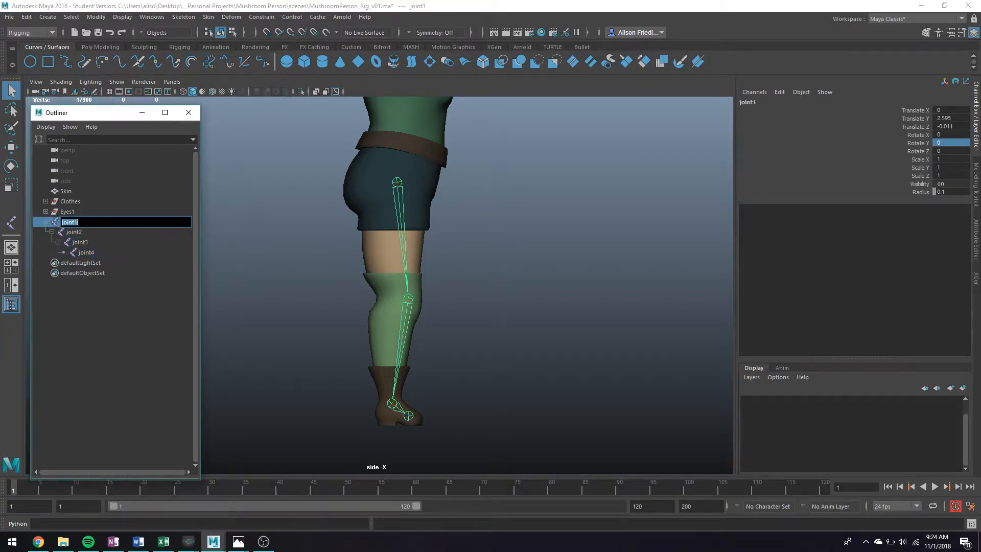
{"action": "type", "text": "Hip_L"}
{"action": "key", "text": "Return"}
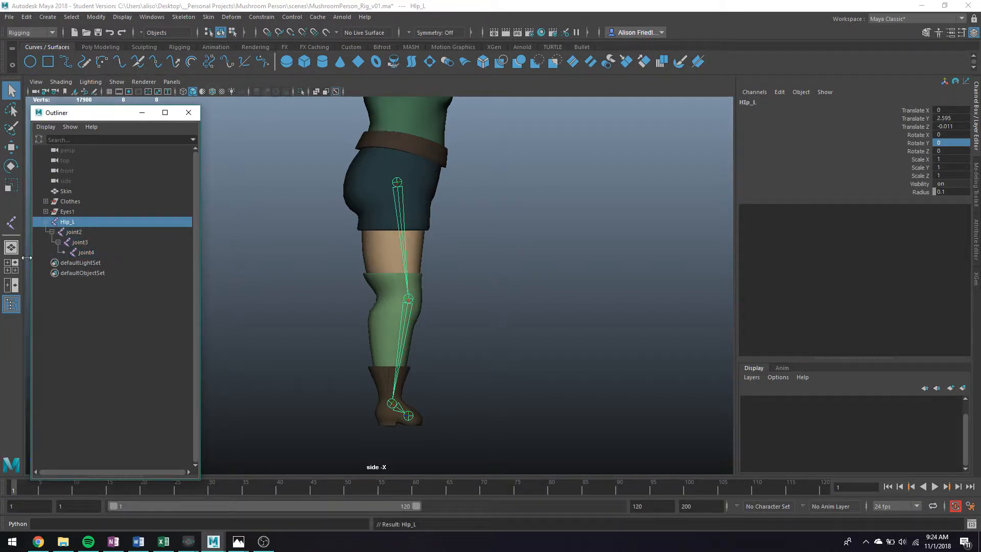
{"action": "double_click", "coordinate": [69, 222]}
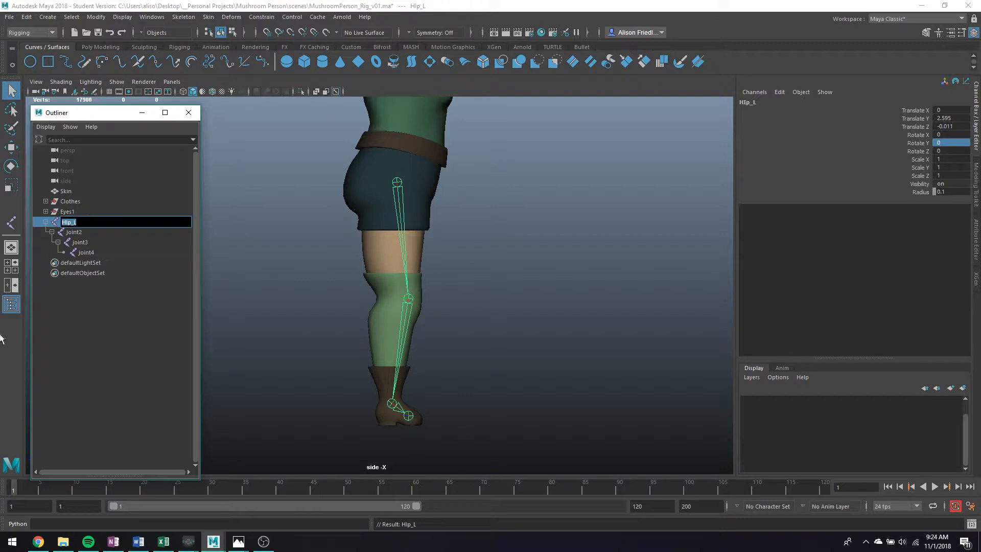
{"action": "type", "text": "L_Hip"}
{"action": "key", "text": "Return"}
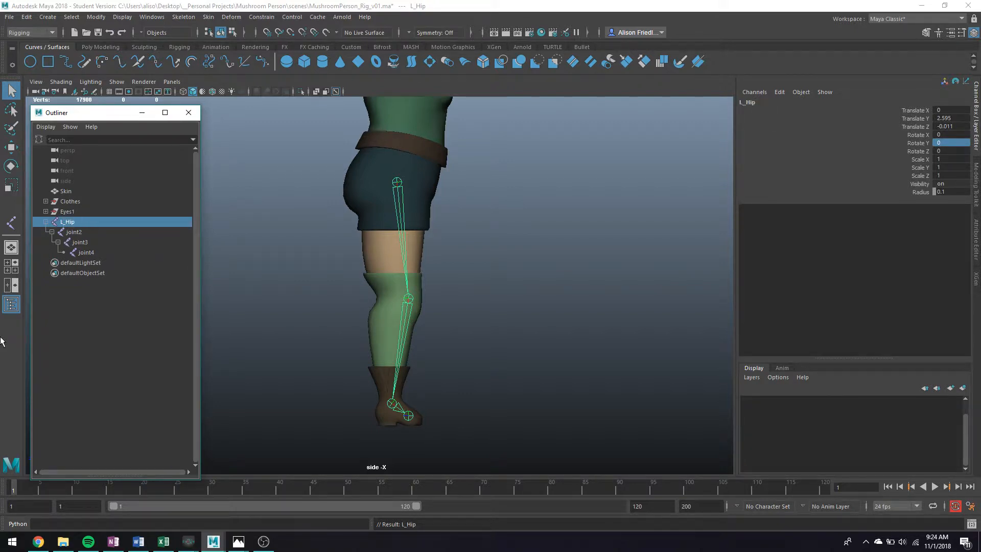
{"action": "double_click", "coordinate": [74, 232]}
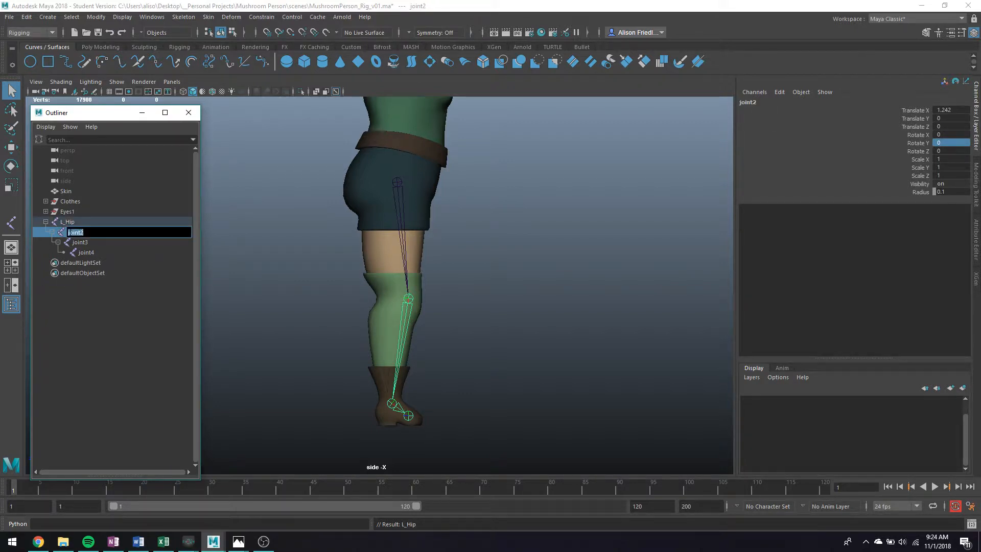
{"action": "type", "text": "L_Knee"}
{"action": "key", "text": "Return"}
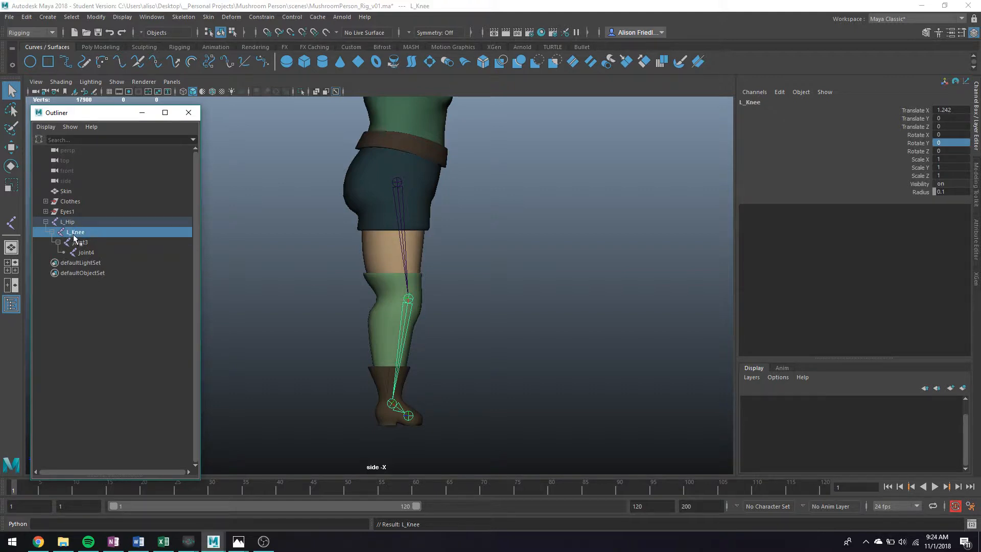
Step: Rename joint3 to L_Ankle and joint4 to R_Ankle
{"action": "double_click", "coordinate": [77, 242]}
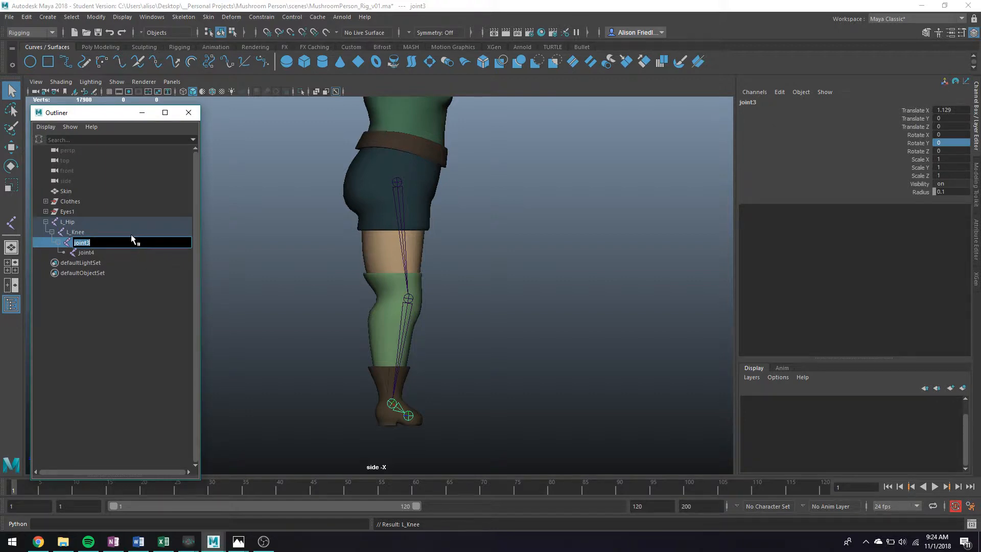
{"action": "type", "text": "L_Ankle"}
{"action": "key", "text": "Return"}
{"action": "double_click", "coordinate": [86, 253]}
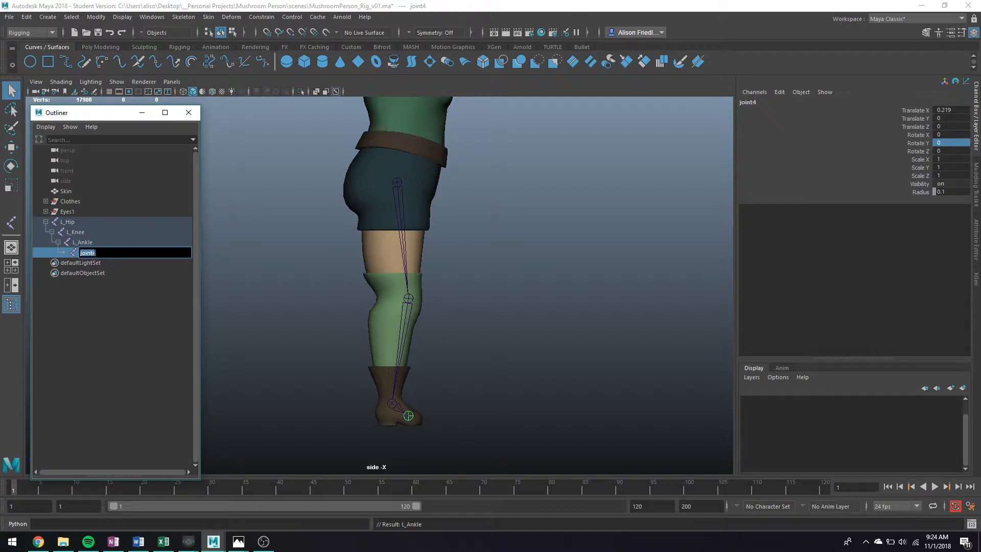
{"action": "type", "text": "R_AN"}
{"action": "key", "text": "BackSpace"}
{"action": "type", "text": "nkle"}
{"action": "key", "text": "Return"}
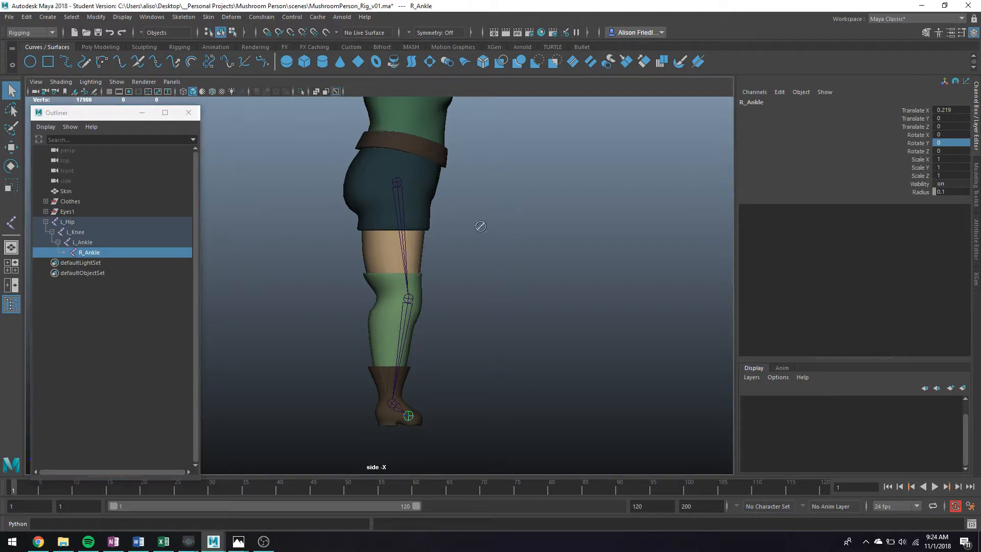
{"action": "left_click_drag", "start_coordinate": [480, 223], "coordinate": [434, 220], "text": "alt"}
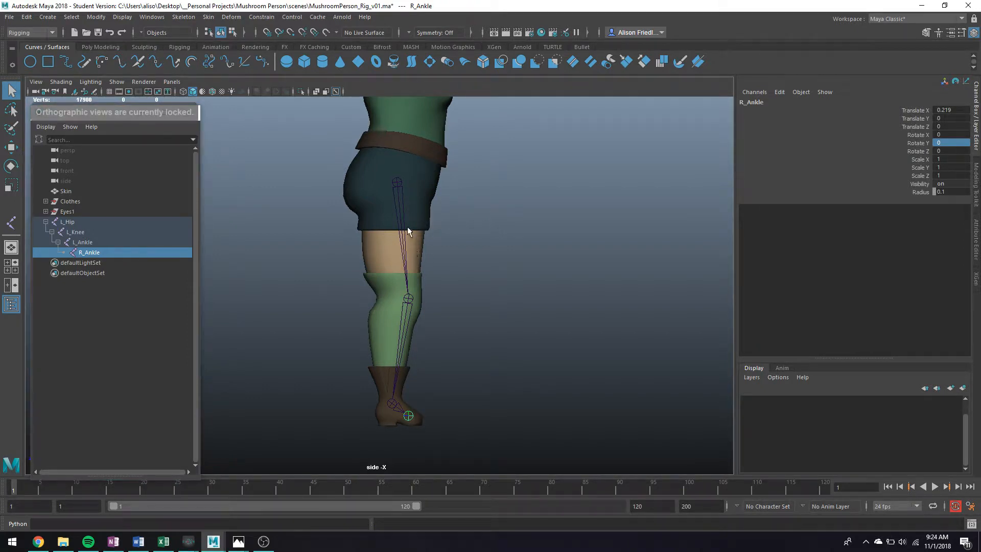
{"action": "left_click", "coordinate": [351, 232]}
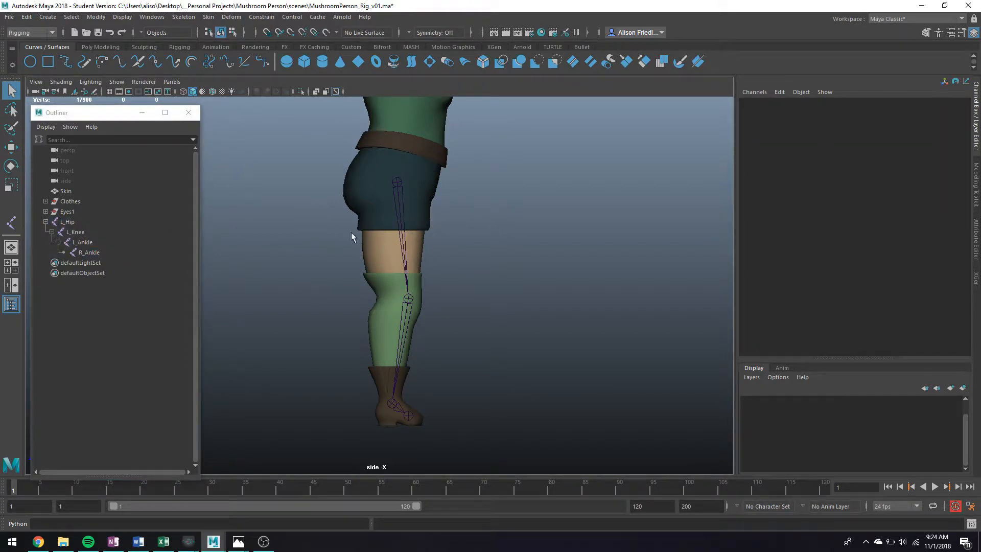
{"action": "left_click", "coordinate": [393, 183]}
{"action": "key", "text": "e"}
{"action": "left_click_drag", "start_coordinate": [437, 206], "coordinate": [361, 213]}
{"action": "key", "text": "ctrl+z"}
{"action": "key", "text": "ctrl+z"}
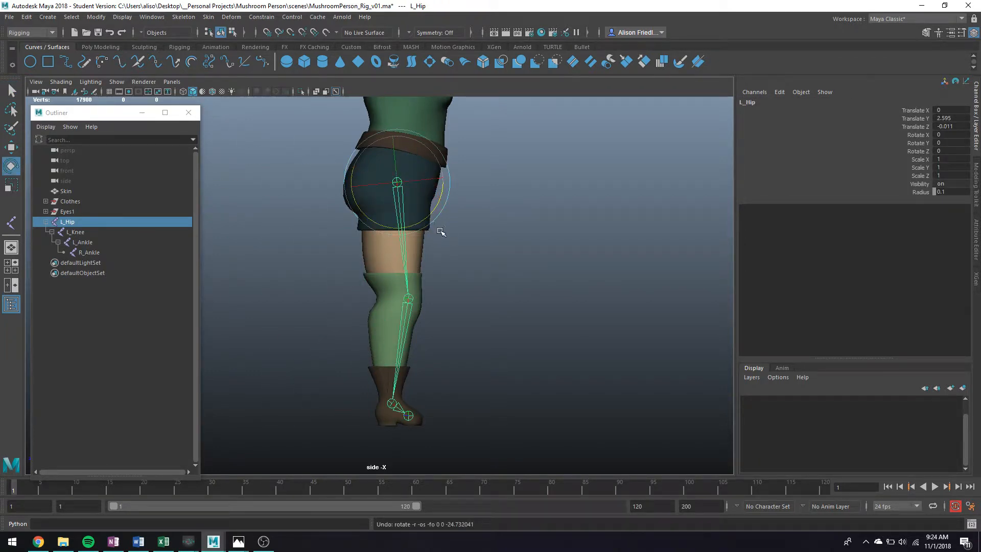
{"action": "key", "text": "q"}
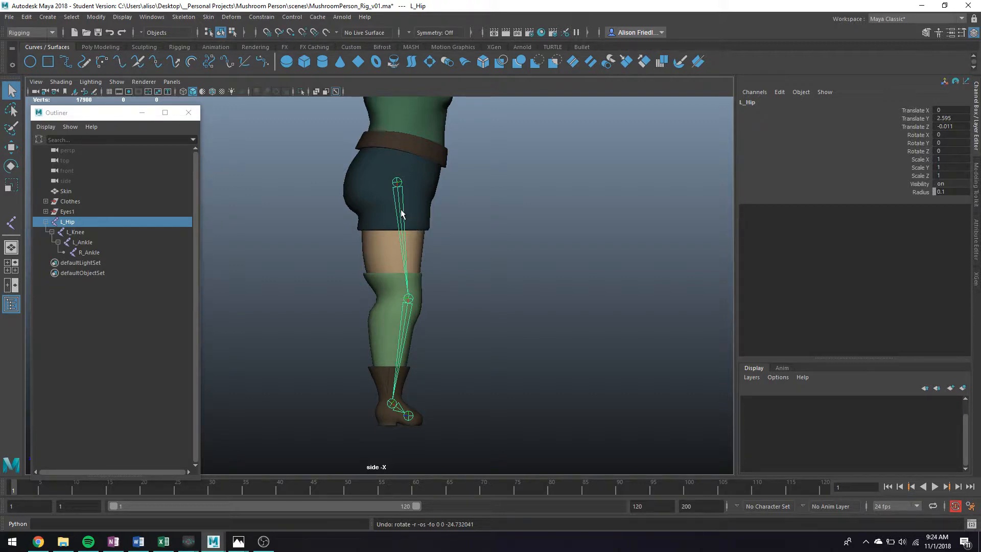
{"action": "key", "text": "e"}
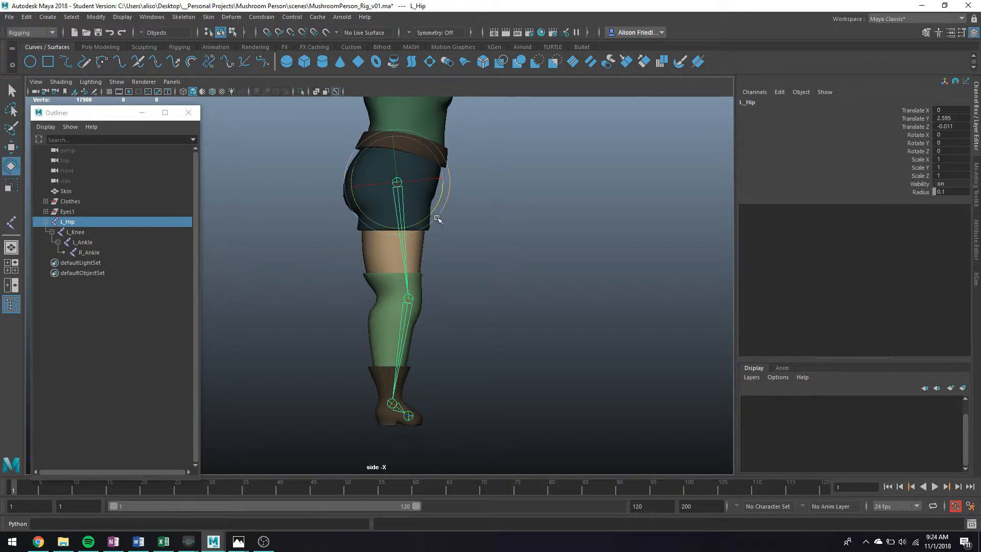
{"action": "left_click_drag", "start_coordinate": [437, 217], "coordinate": [375, 207]}
{"action": "key", "text": "ctrl+z"}
{"action": "key", "text": "q"}
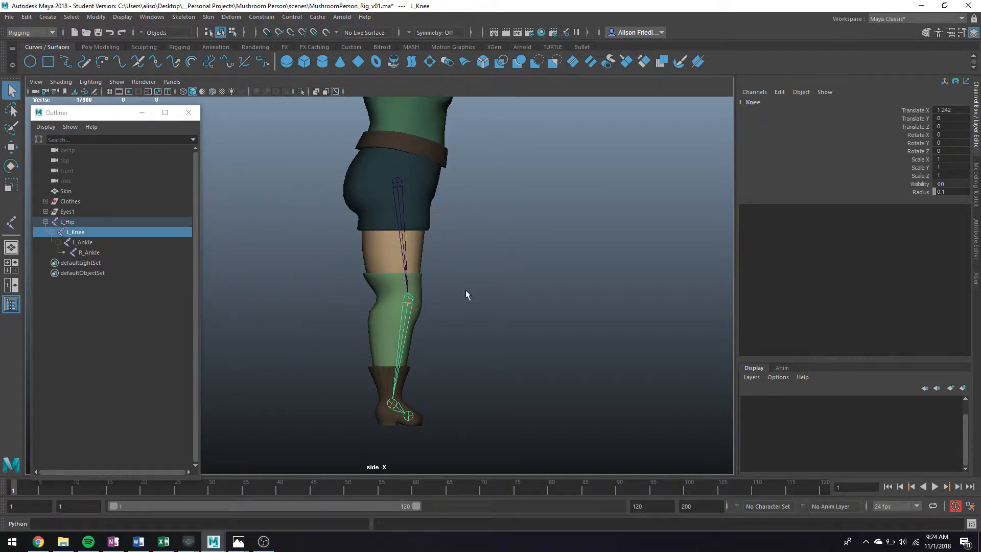
{"action": "left_click", "coordinate": [483, 281]}
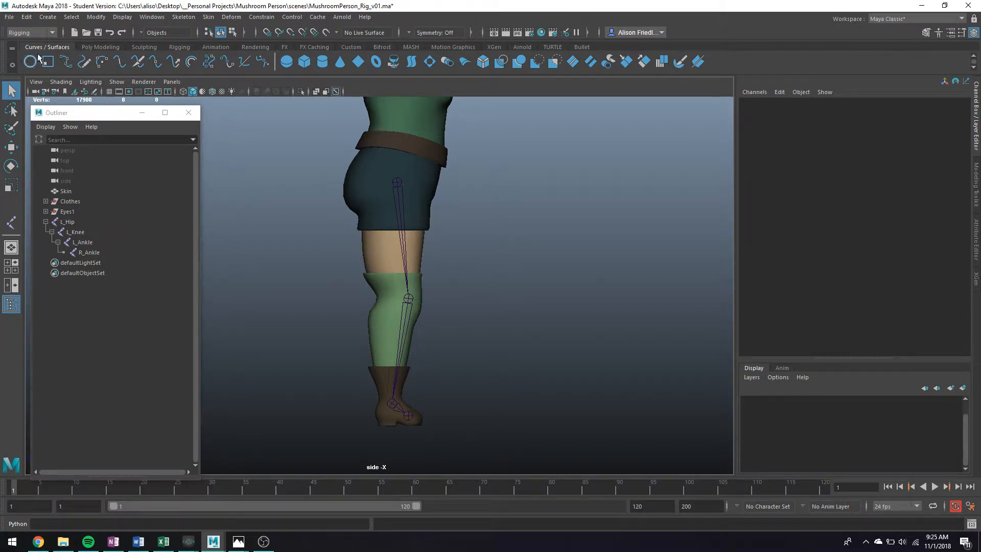
Step: From a front perspective view, move the L_Hip chain sideways toward the left leg
{"action": "key", "text": "space"}
{"action": "key", "text": "space"}
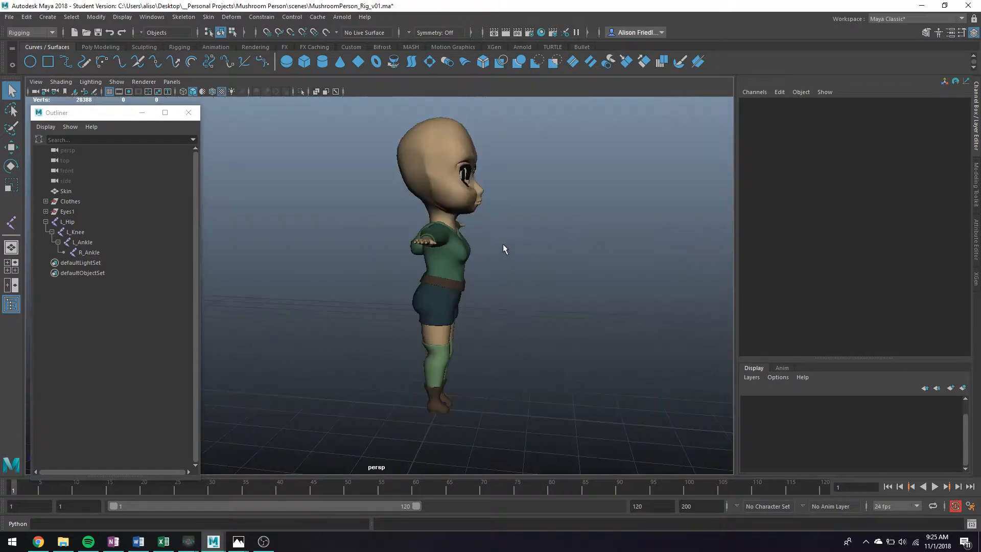
{"action": "left_click_drag", "start_coordinate": [503, 244], "coordinate": [432, 365], "text": "alt"}
{"action": "left_click", "coordinate": [417, 345]}
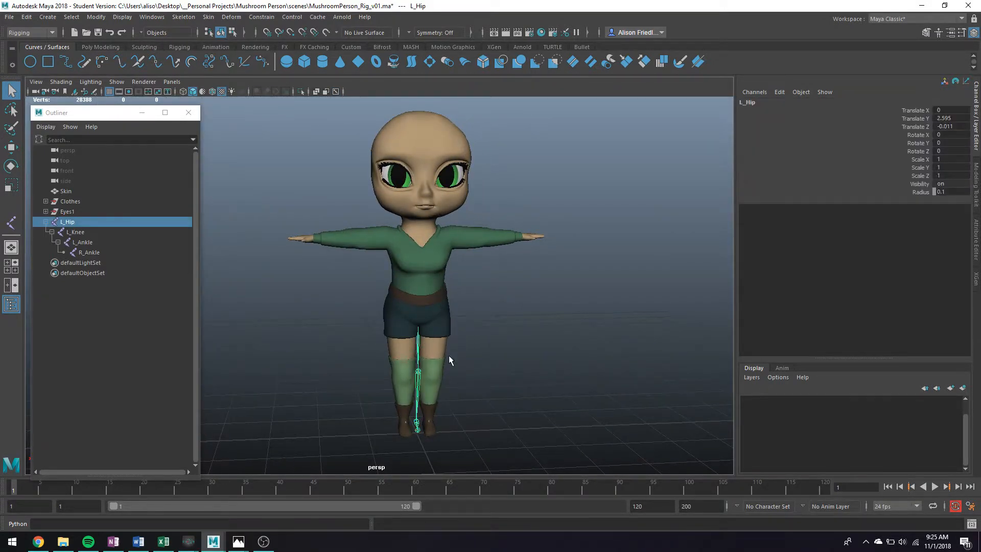
{"action": "scroll", "coordinate": [447, 354], "scroll_direction": "up", "scroll_amount": 5}
{"action": "scroll", "coordinate": [441, 327], "scroll_direction": "down", "scroll_amount": 3}
{"action": "key", "text": "w"}
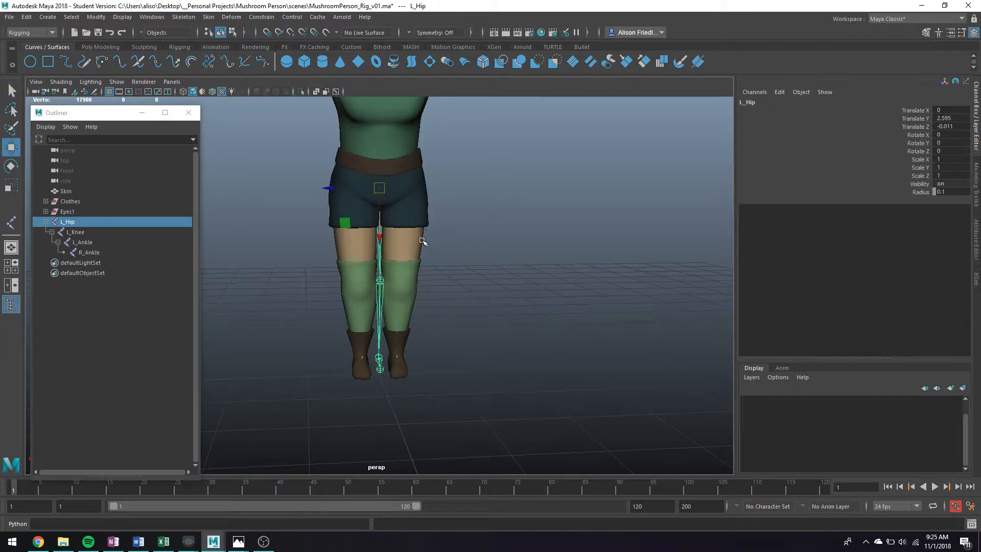
{"action": "left_click_drag", "start_coordinate": [346, 193], "coordinate": [367, 198]}
Step: Turn on X-Ray Joints and nudge the chain into the centre of the left leg
{"action": "left_click", "coordinate": [52, 85]}
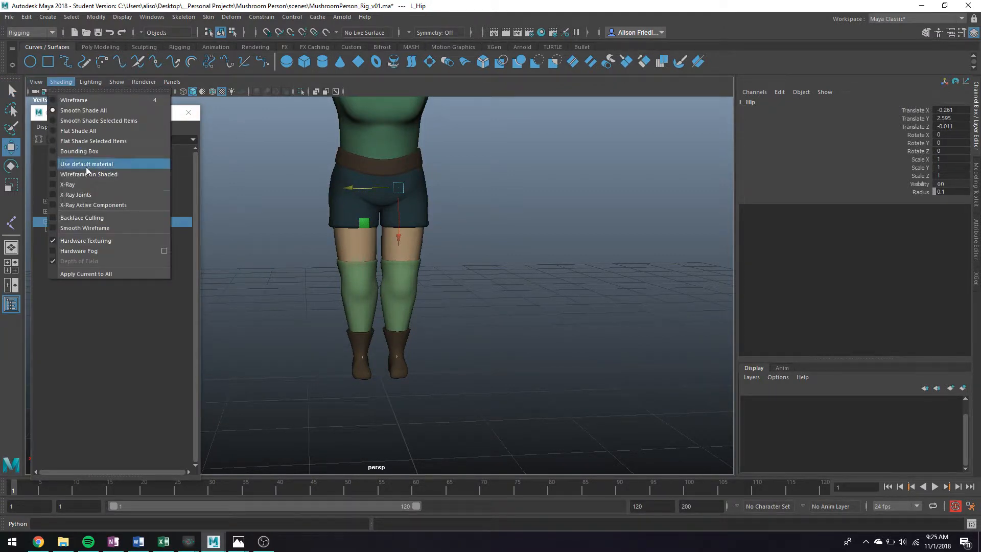
{"action": "left_click", "coordinate": [92, 195]}
{"action": "left_click_drag", "start_coordinate": [378, 190], "coordinate": [429, 202]}
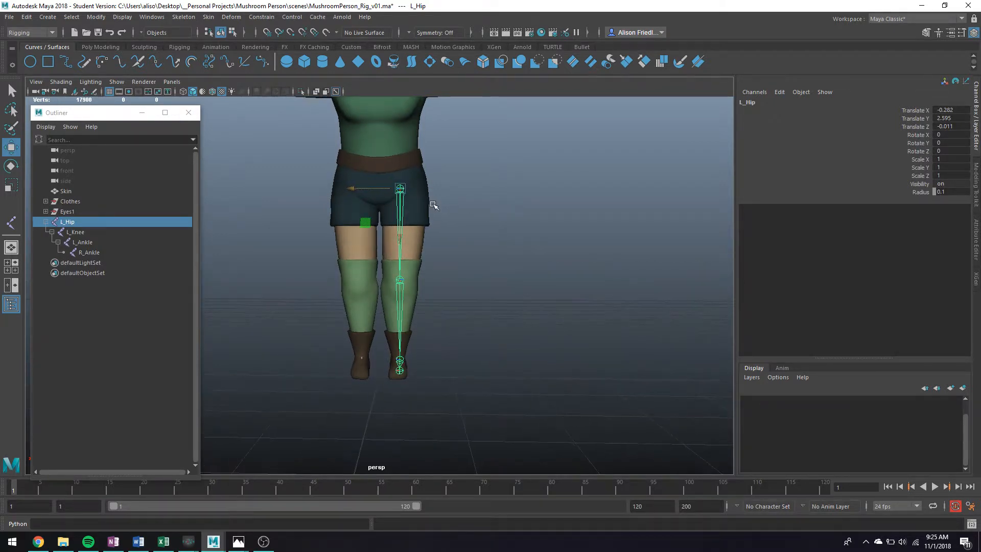
{"action": "key", "text": "q"}
{"action": "left_click", "coordinate": [520, 227]}
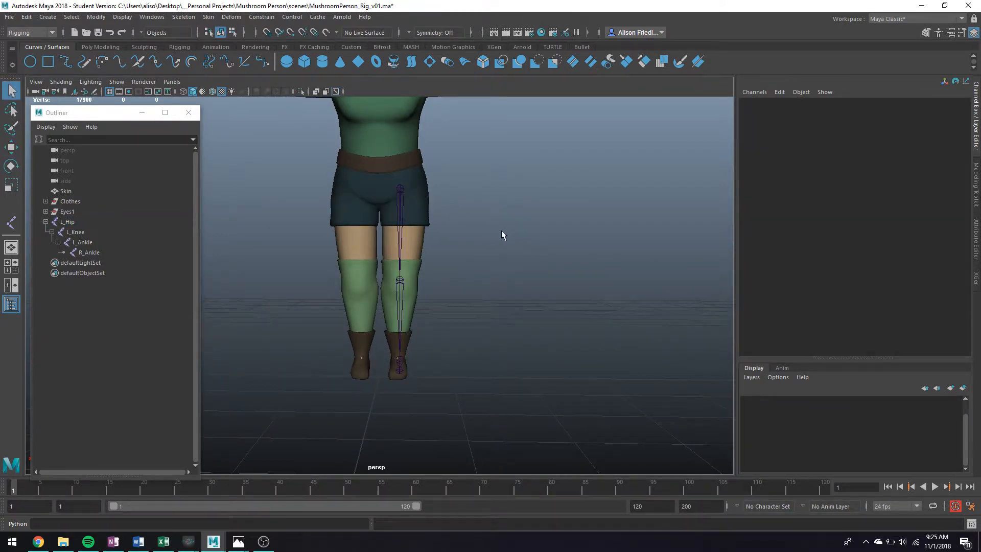
{"action": "left_click_drag", "start_coordinate": [425, 248], "coordinate": [437, 246], "text": "alt"}
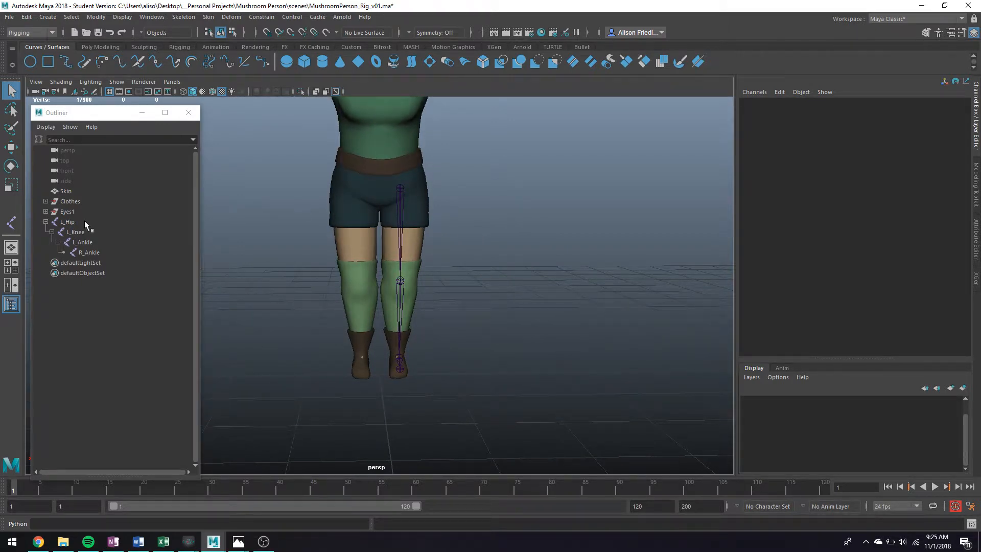
Step: Add a NURBS circle at the feet, then create a NURBS square and isolate it
{"action": "left_click", "coordinate": [30, 62]}
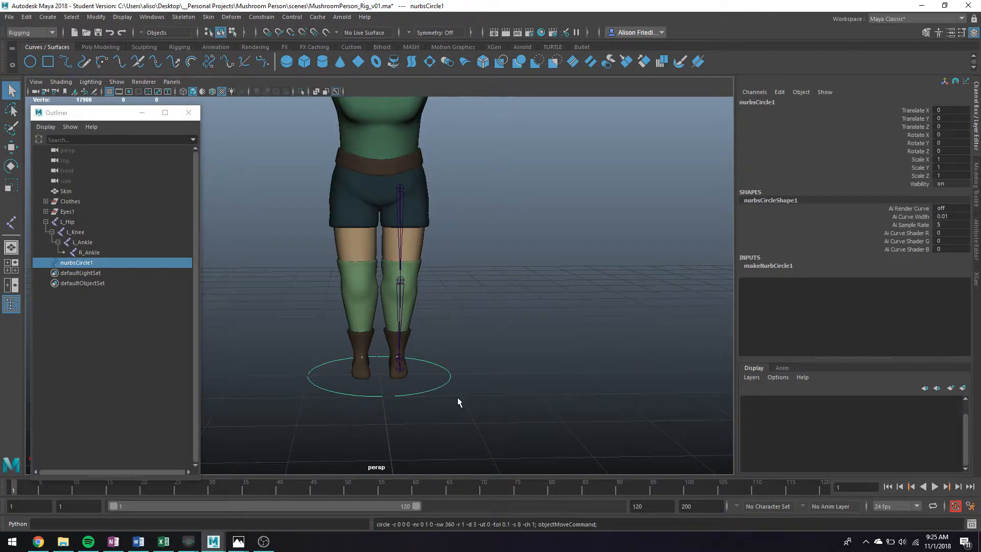
{"action": "left_click_drag", "start_coordinate": [458, 397], "coordinate": [437, 401], "text": "alt"}
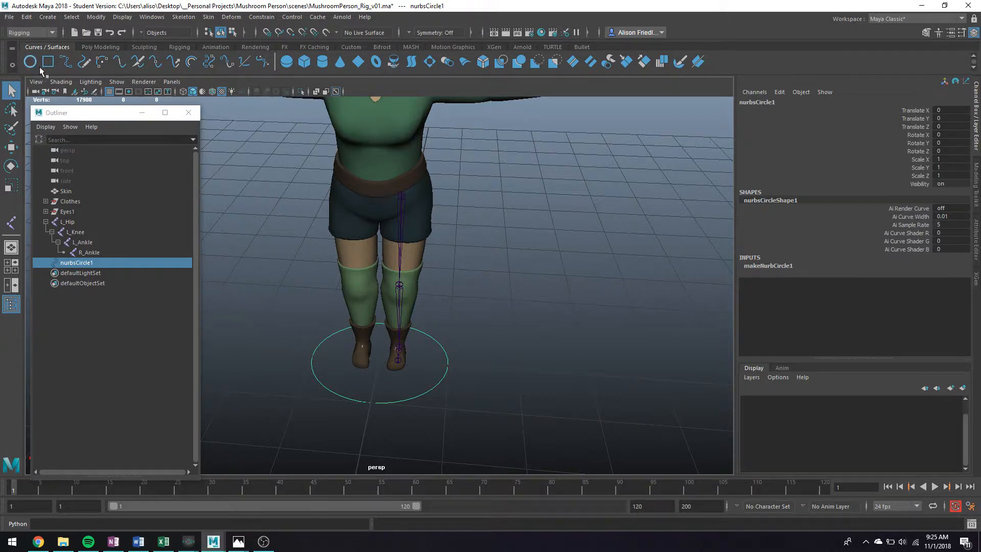
{"action": "left_click", "coordinate": [48, 17]}
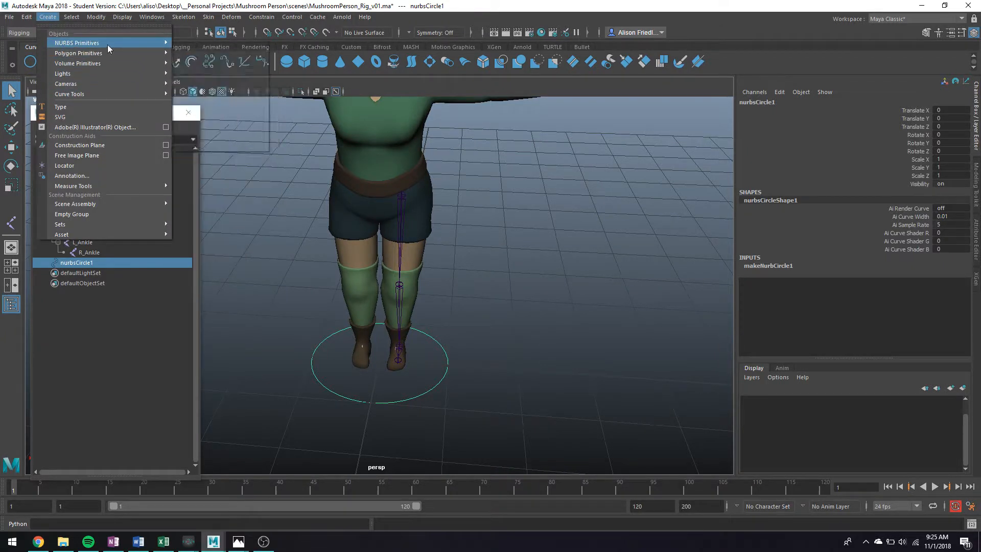
{"action": "mouse_move", "coordinate": [107, 43]}
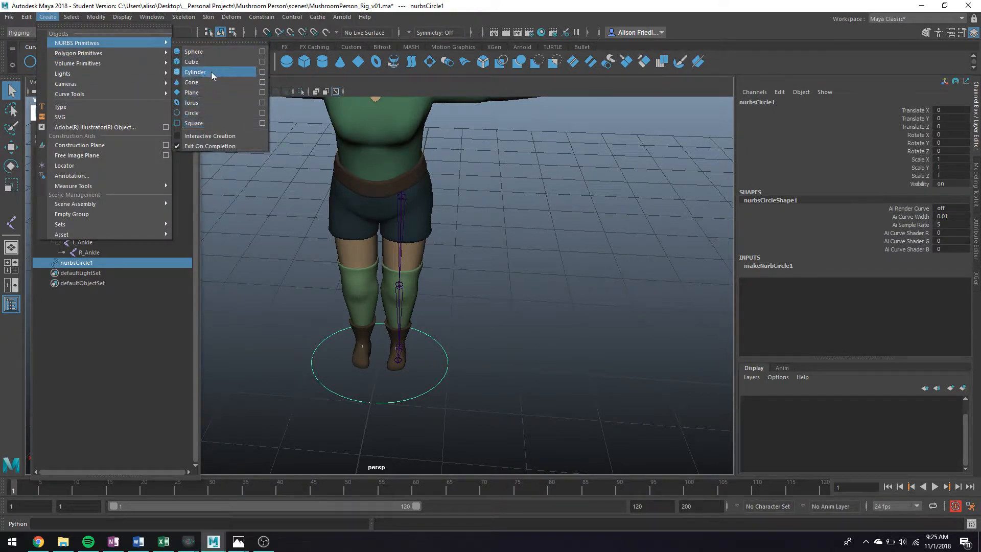
{"action": "left_click", "coordinate": [219, 124]}
{"action": "key", "text": "ctrl+1"}
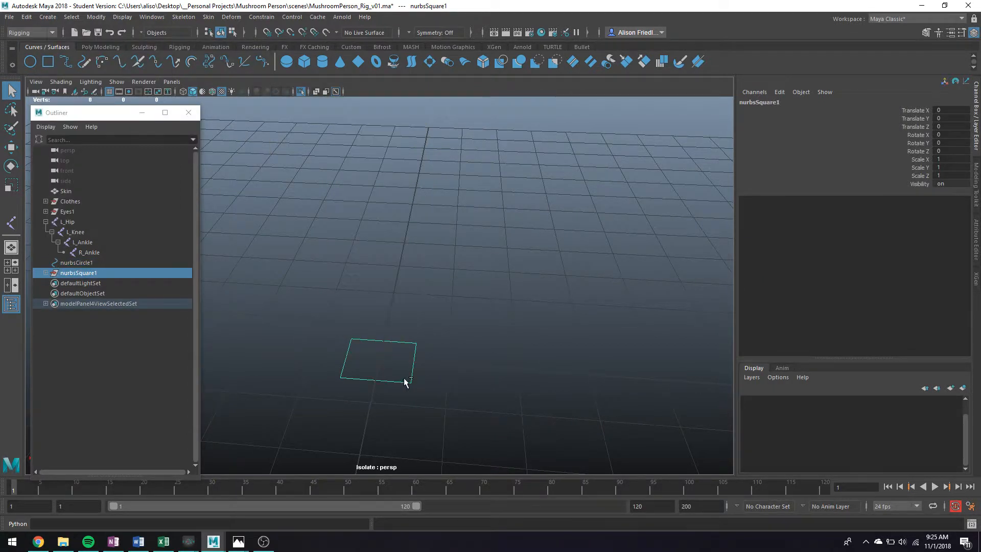
Step: Pull a corner CV of the square upward and delete its right edge curve
{"action": "key", "text": "w"}
{"action": "key", "text": "q"}
{"action": "right_click_drag", "start_coordinate": [408, 342], "coordinate": [390, 284]}
{"action": "left_click", "coordinate": [415, 343]}
{"action": "key", "text": "w"}
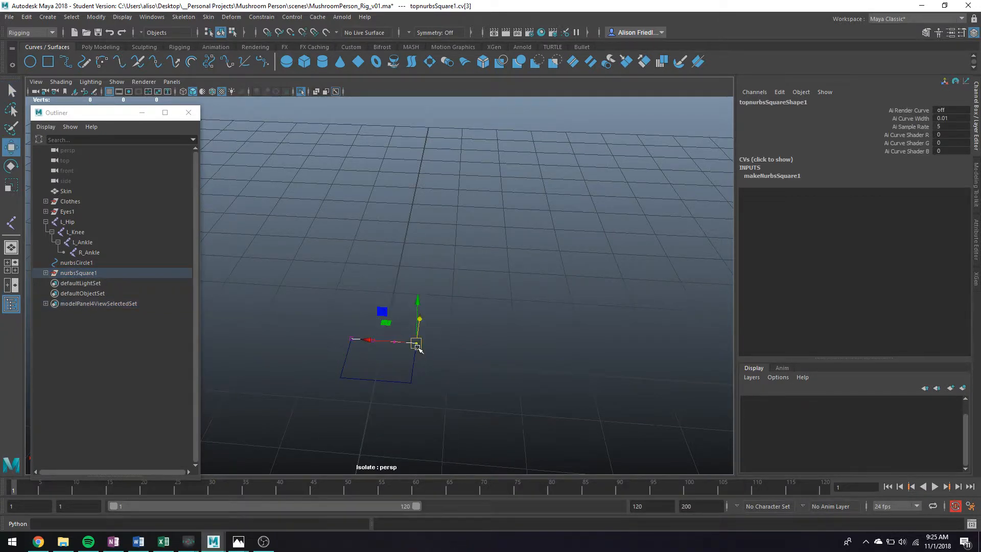
{"action": "left_click_drag", "start_coordinate": [416, 343], "coordinate": [422, 323]}
{"action": "right_click_drag", "start_coordinate": [416, 345], "coordinate": [464, 266]}
{"action": "left_click", "coordinate": [417, 363]}
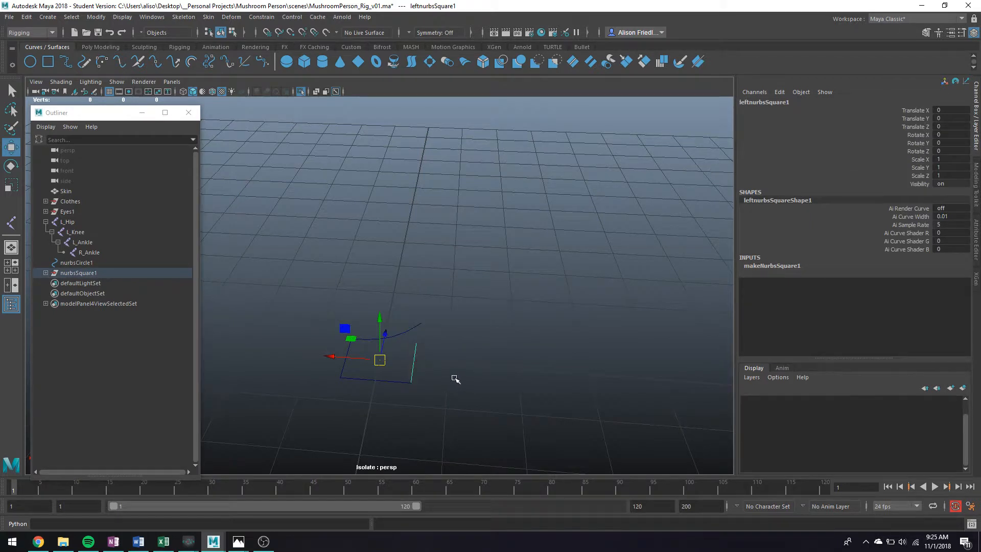
{"action": "key", "text": "Delete"}
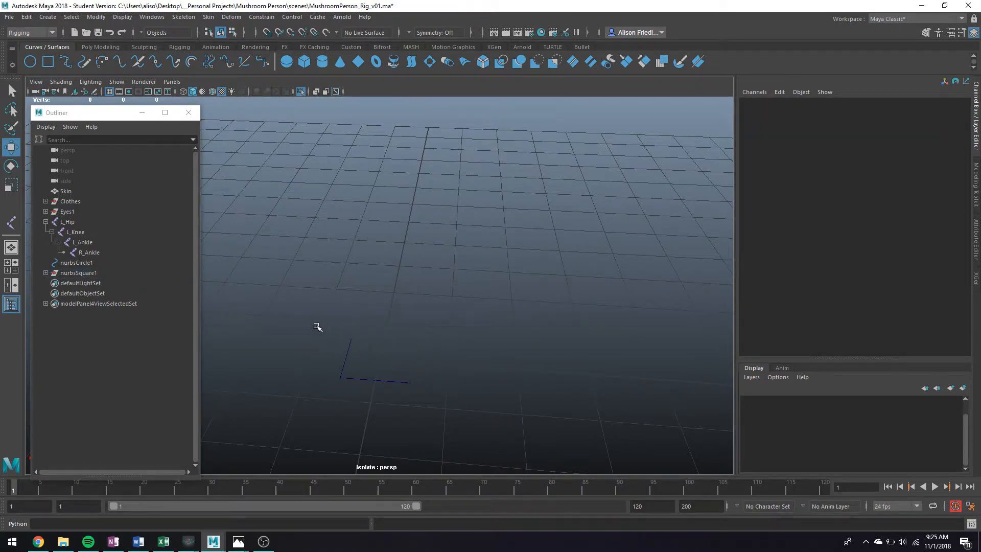
Step: Delete the whole nurbsSquare1 from the Outliner
{"action": "left_click", "coordinate": [89, 273]}
{"action": "left_click", "coordinate": [46, 273]}
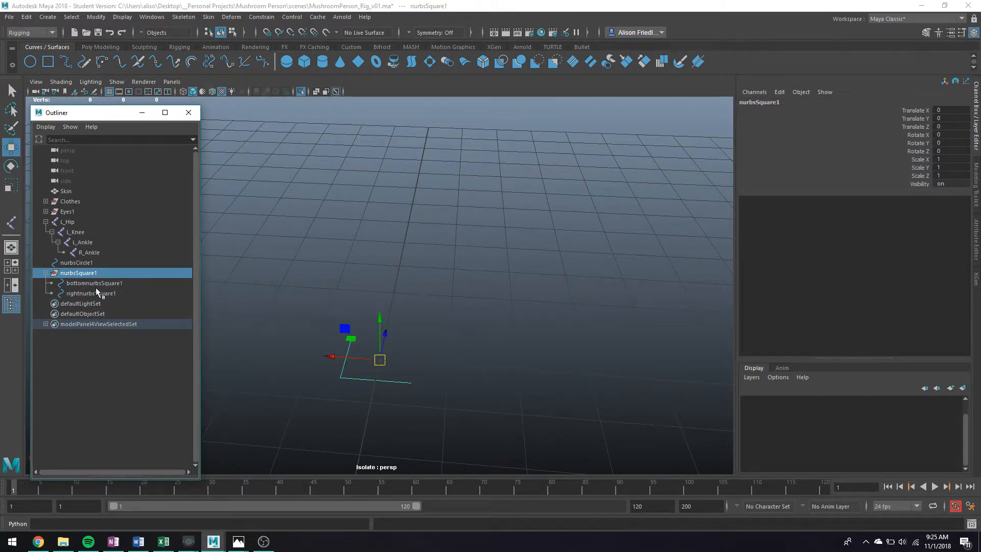
{"action": "key", "text": "Delete"}
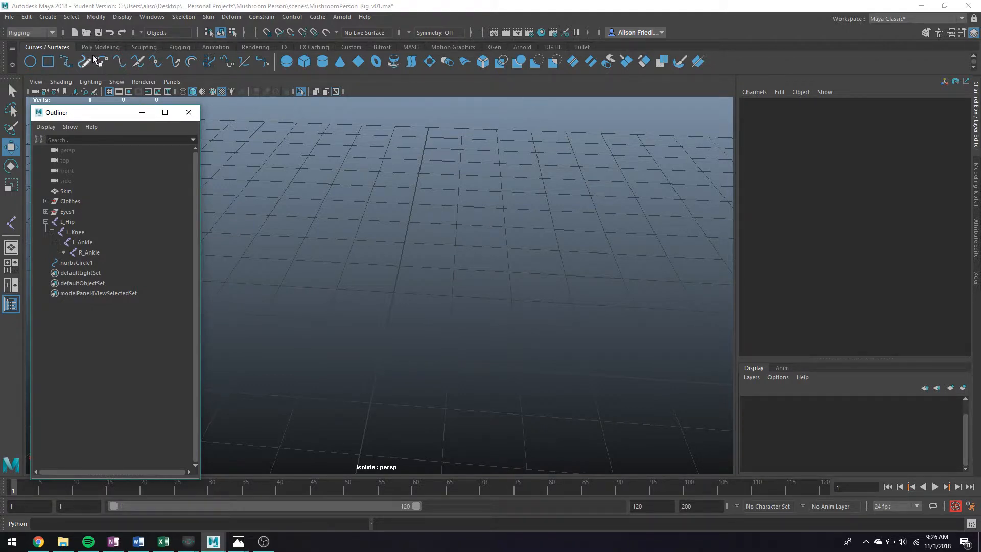
{"action": "left_click", "coordinate": [48, 17]}
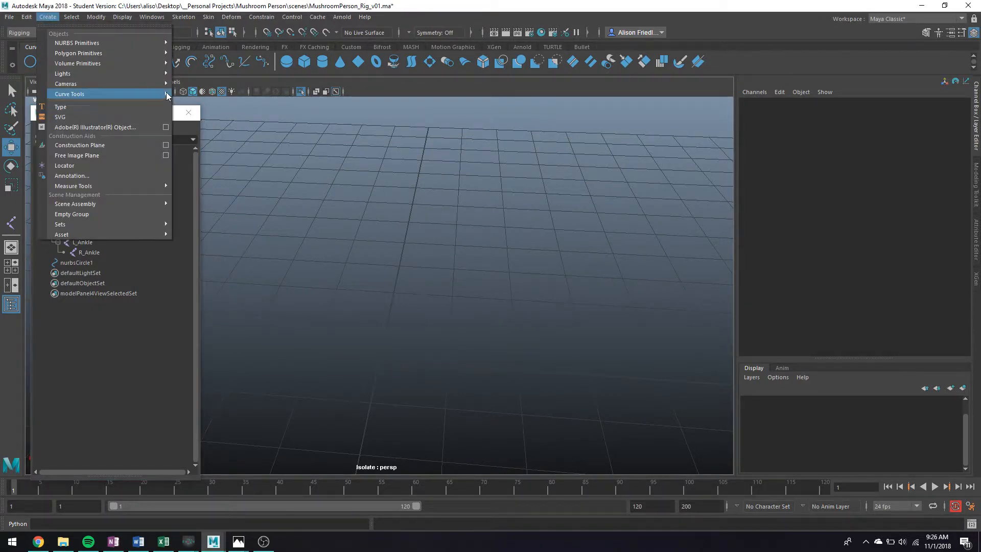
Step: Set the CV Curve Tool degree to 1 Linear and angle the view down onto the grid
{"action": "mouse_move", "coordinate": [167, 93]}
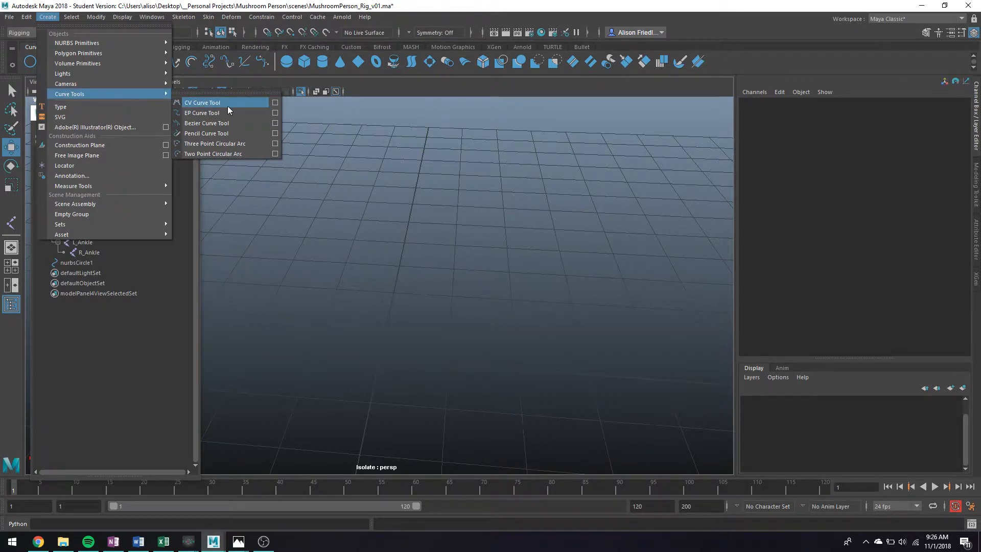
{"action": "left_click", "coordinate": [275, 104]}
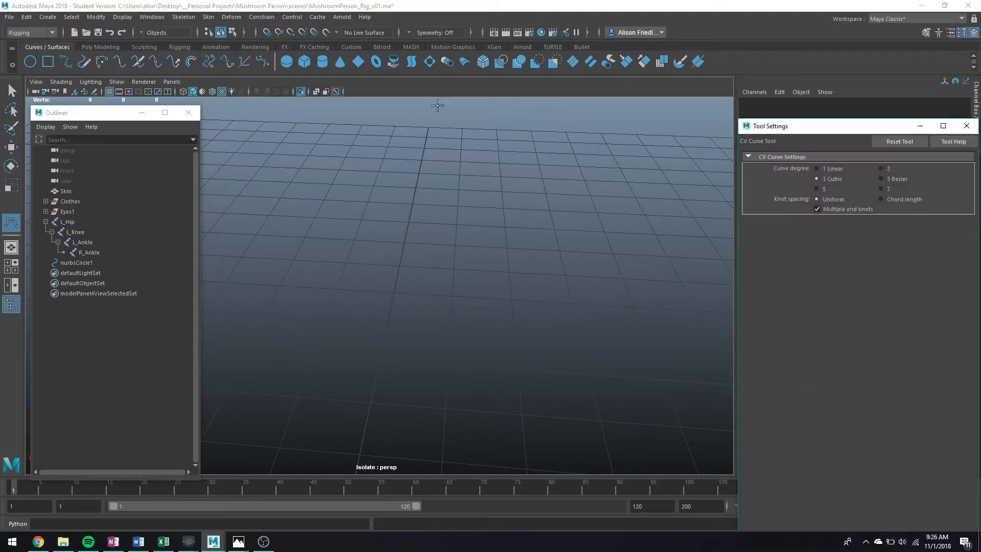
{"action": "left_click", "coordinate": [824, 170]}
{"action": "left_click_drag", "start_coordinate": [485, 314], "coordinate": [495, 338], "text": "alt"}
{"action": "middle_click_drag", "start_coordinate": [496, 338], "coordinate": [520, 276], "text": "alt"}
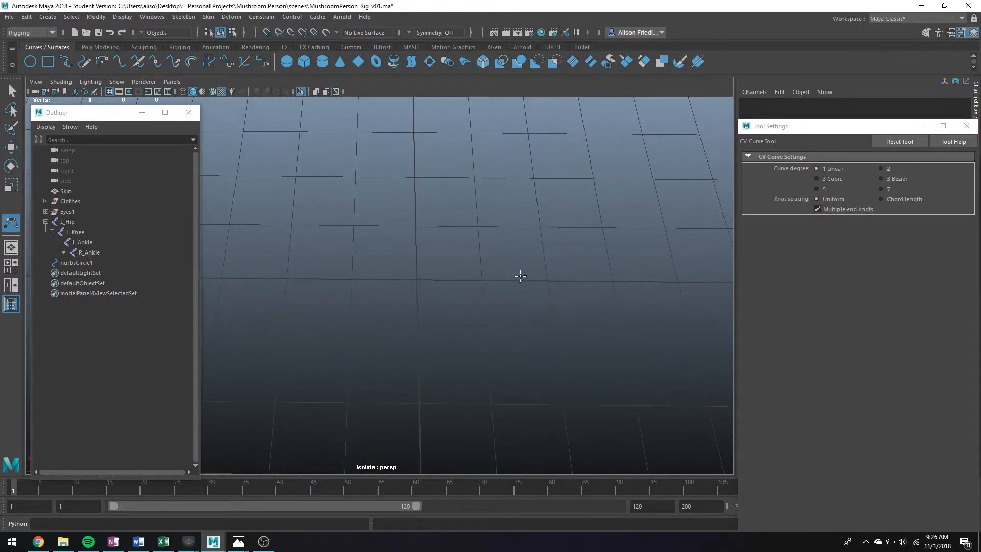
{"action": "left_click_drag", "start_coordinate": [363, 278], "coordinate": [412, 291], "text": "alt"}
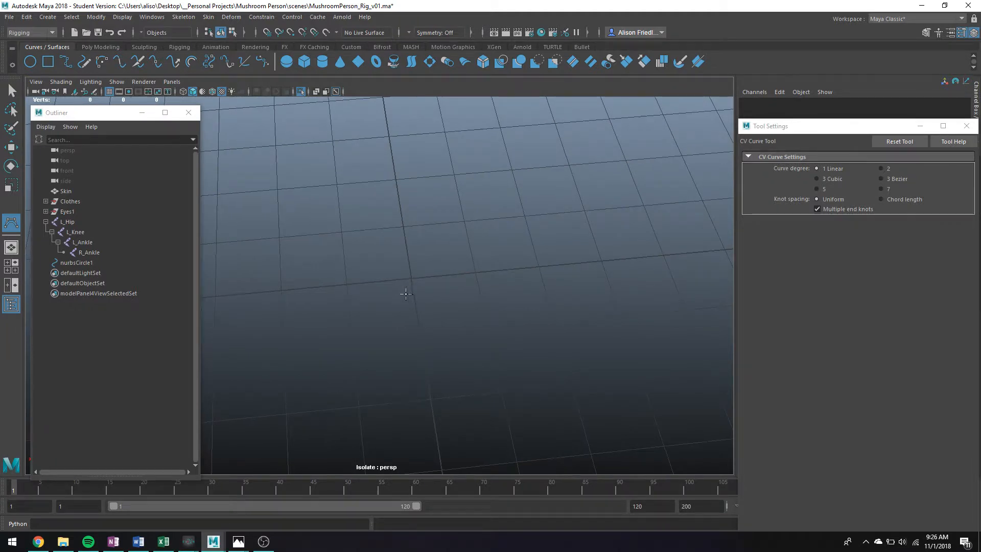
Step: With grid snapping, place two curve points, then leave isolation to show the whole scene
{"action": "key", "text": "x"}
{"action": "left_click", "coordinate": [354, 285]}
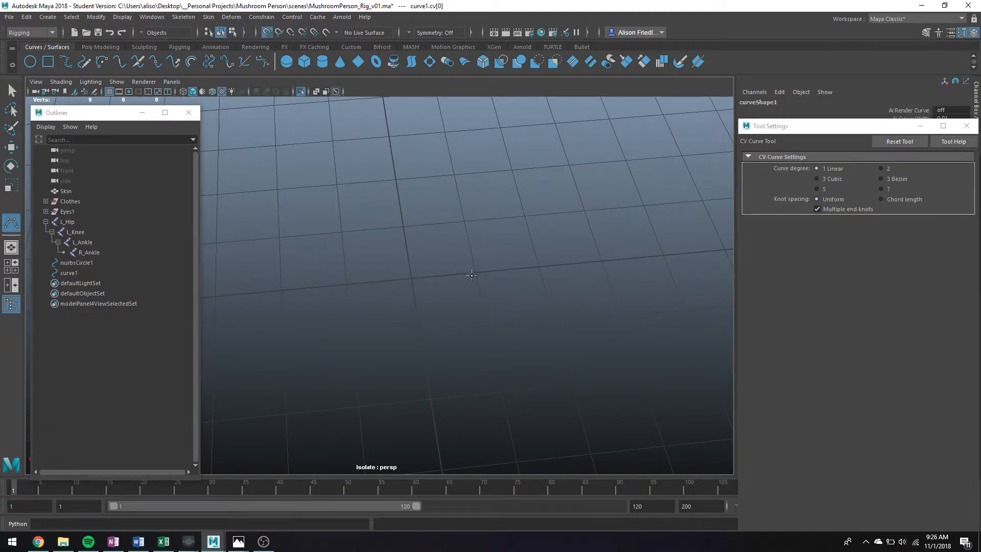
{"action": "left_click", "coordinate": [472, 276]}
{"action": "key", "text": "ctrl+1"}
{"action": "key", "text": "BackSpace"}
{"action": "key", "text": "BackSpace"}
{"action": "key", "text": "BackSpace"}
{"action": "key", "text": "BackSpace"}
{"action": "key", "text": "BackSpace"}
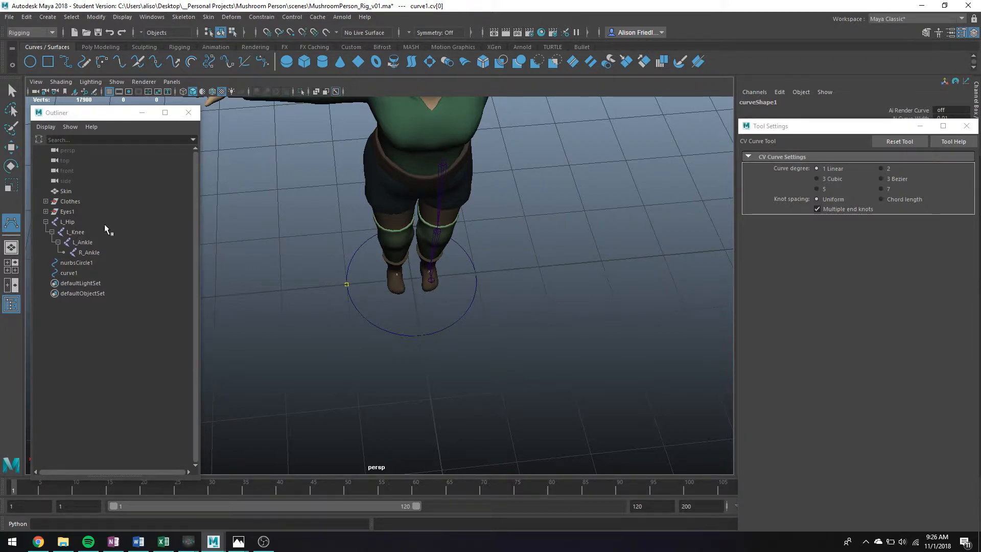
Step: Group Skin, Clothes and Eyes1 into group1 and hide it
{"action": "left_click_drag", "start_coordinate": [74, 202], "coordinate": [74, 211]}
{"action": "left_click", "coordinate": [72, 192], "text": "shift"}
{"action": "key", "text": "ctrl+g"}
{"action": "key", "text": "ctrl+h"}
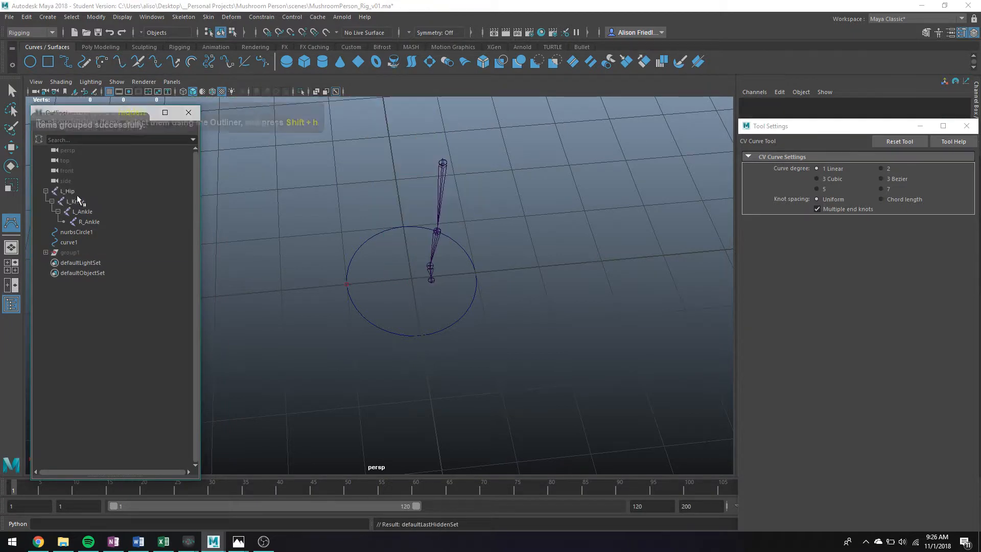
{"action": "key", "text": "q"}
Step: Hide the nurbsCircle1 control and delete the leftover curve1
{"action": "left_click", "coordinate": [370, 266]}
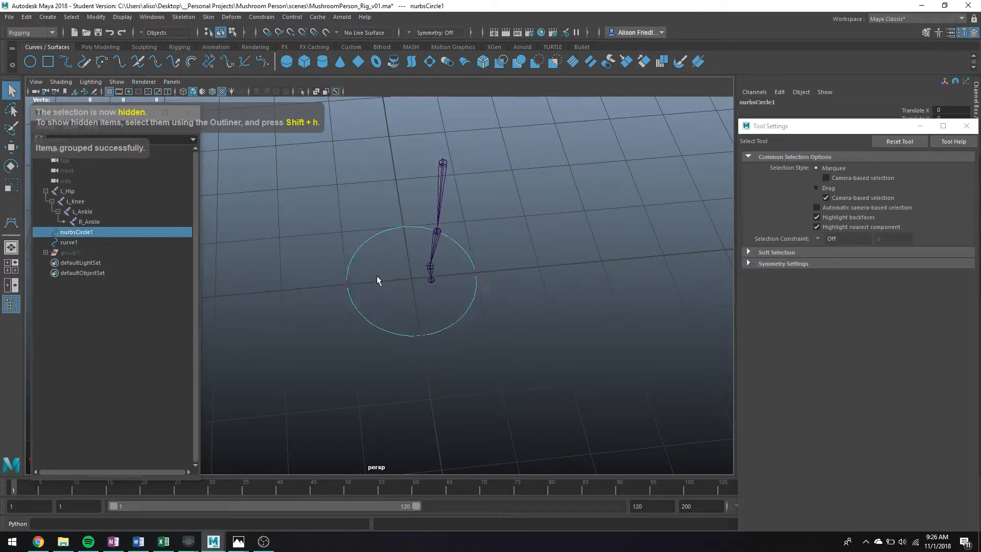
{"action": "key", "text": "ctrl+h"}
{"action": "left_click_drag", "start_coordinate": [336, 274], "coordinate": [369, 303]}
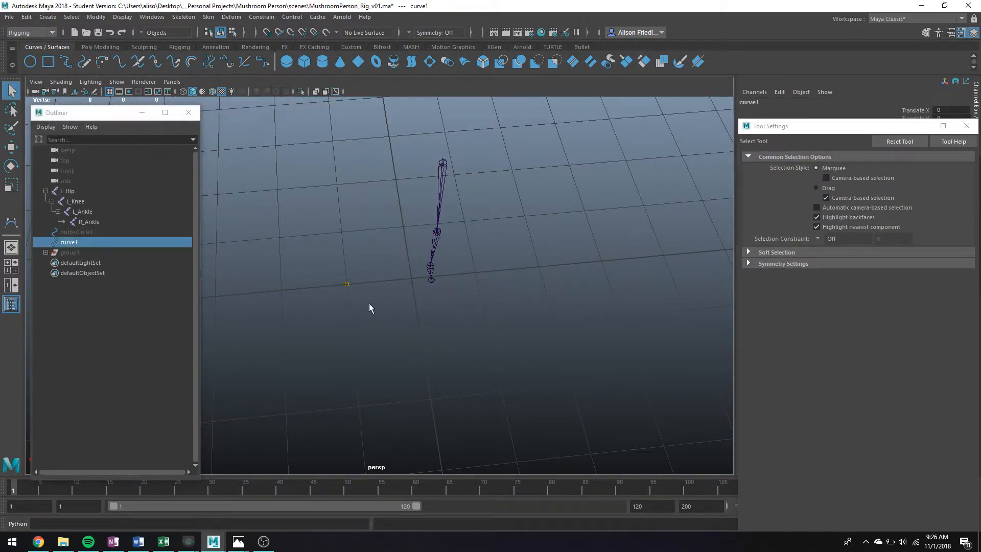
{"action": "key", "text": "Delete"}
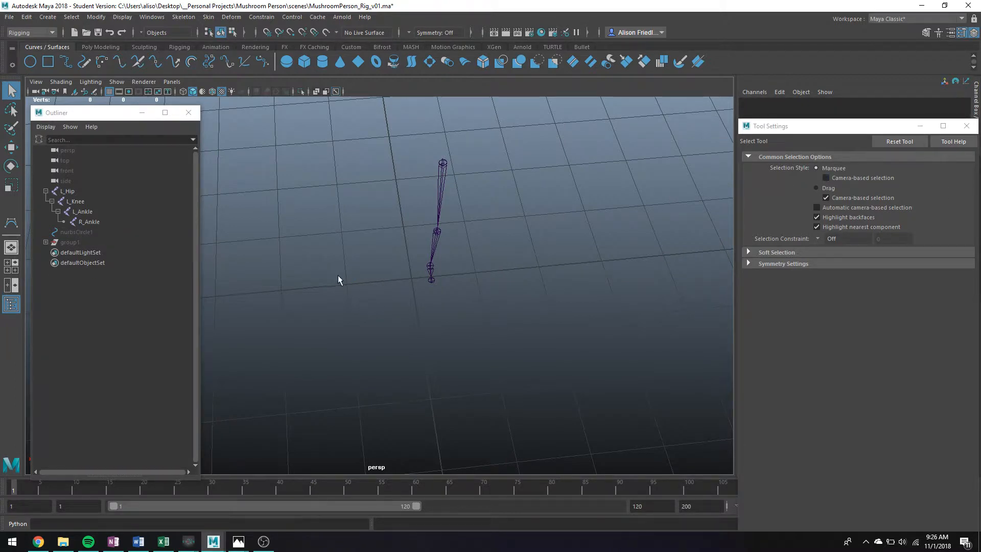
{"action": "key", "text": "ctrl+z"}
{"action": "key", "text": "Delete"}
{"action": "left_click", "coordinate": [48, 17]}
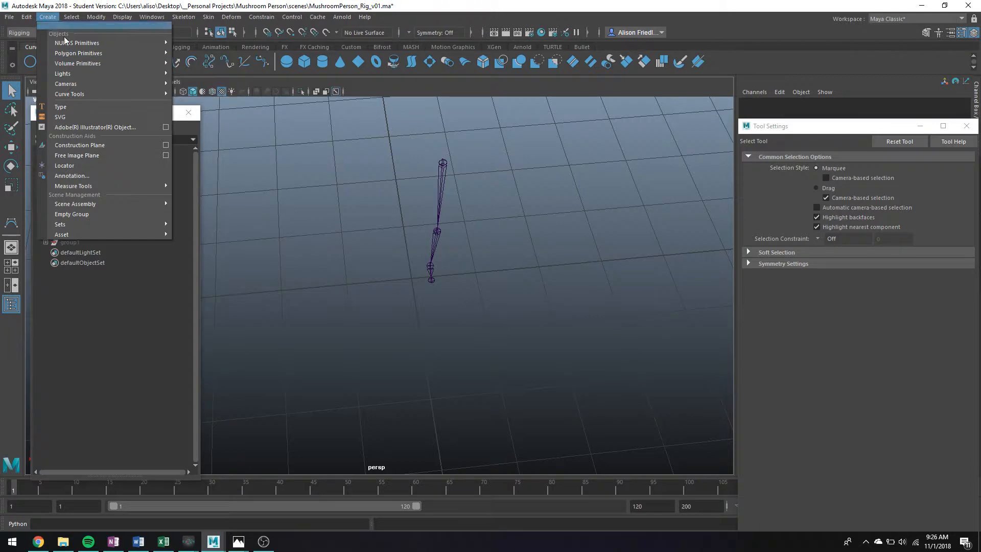
Step: Draw a four-corner linear CV curve outline beside the leg
{"action": "mouse_move", "coordinate": [102, 94]}
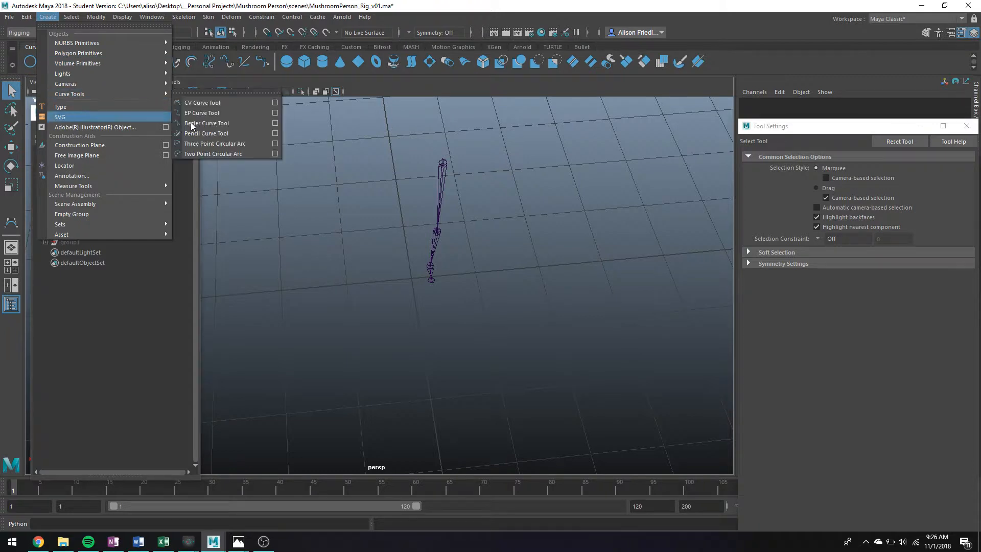
{"action": "left_click", "coordinate": [276, 104]}
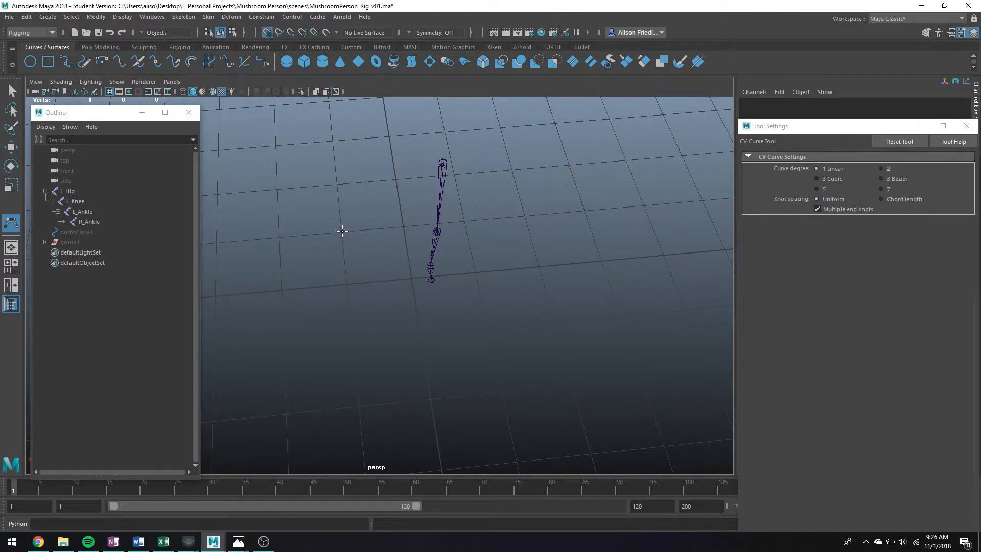
{"action": "left_click", "coordinate": [342, 232]}
{"action": "left_click", "coordinate": [464, 221]}
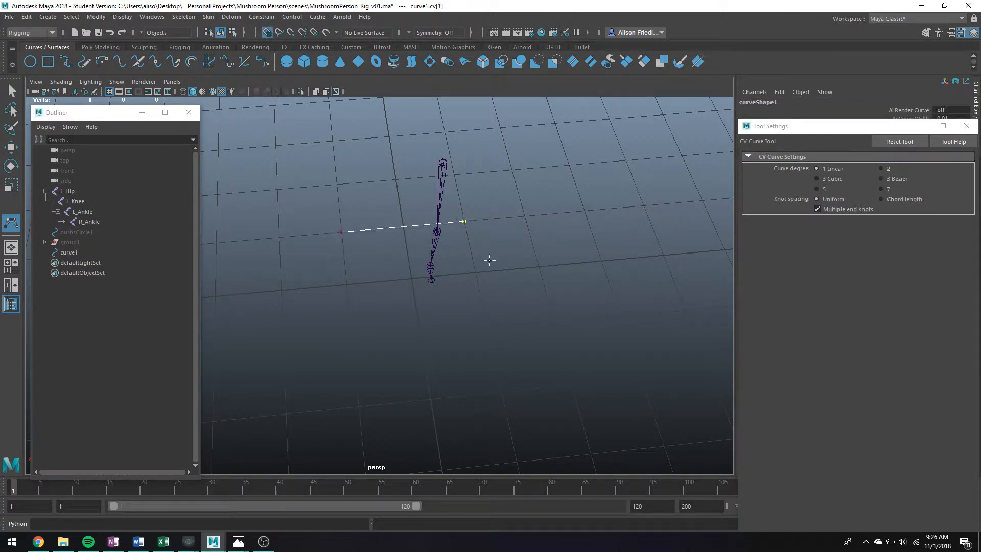
{"action": "key", "text": "Return"}
{"action": "left_click", "coordinate": [488, 329]}
{"action": "left_click", "coordinate": [353, 342]}
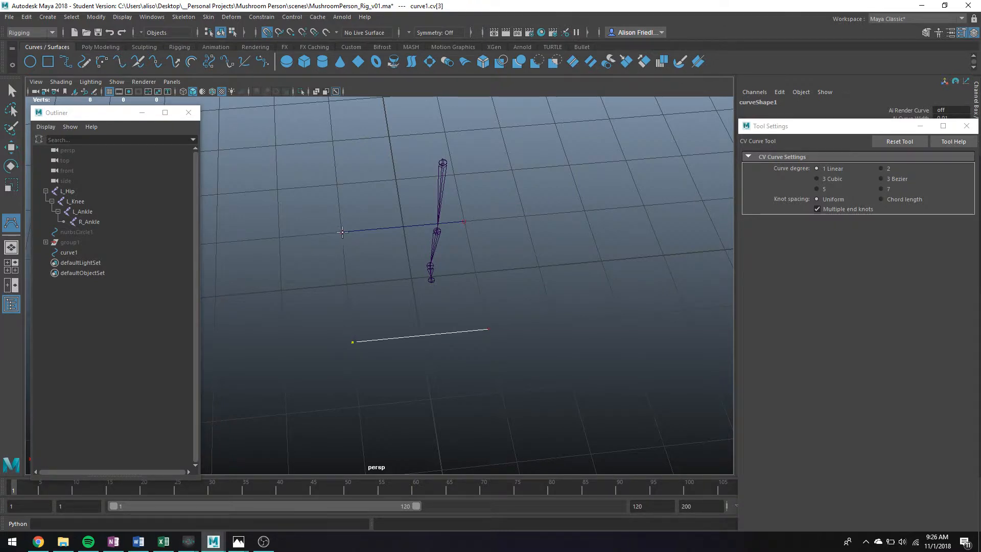
{"action": "key", "text": "Return"}
Step: Raise curve1 slightly and delete one corner vertex, turning the outline into a triangle
{"action": "key", "text": "q"}
{"action": "key", "text": "w"}
{"action": "left_click_drag", "start_coordinate": [372, 251], "coordinate": [415, 248], "text": "alt"}
{"action": "key", "text": "q"}
{"action": "right_click_drag", "start_coordinate": [473, 269], "coordinate": [404, 267]}
{"action": "left_click", "coordinate": [464, 230]}
{"action": "key", "text": "w"}
{"action": "left_click_drag", "start_coordinate": [466, 229], "coordinate": [515, 238]}
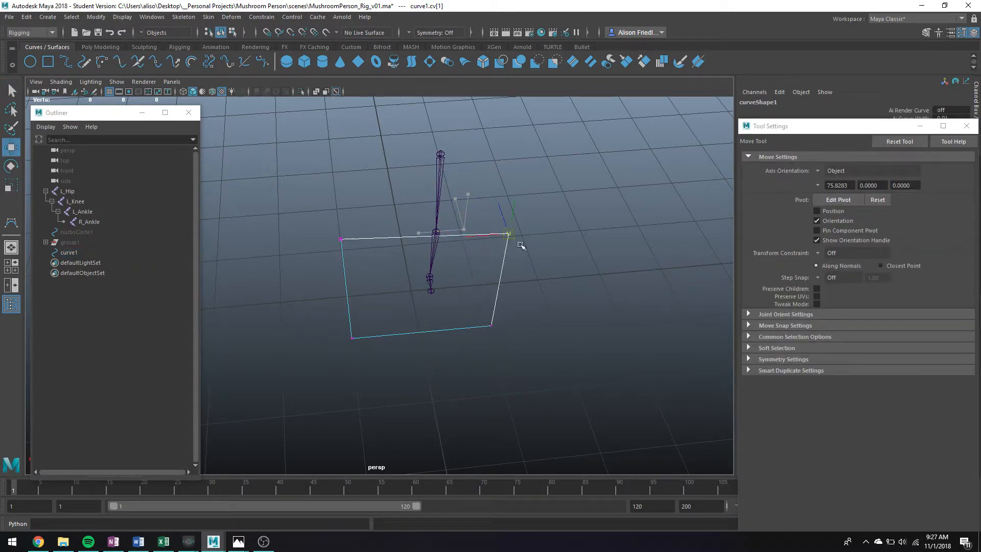
{"action": "key", "text": "ctrl+z"}
{"action": "key", "text": "Delete"}
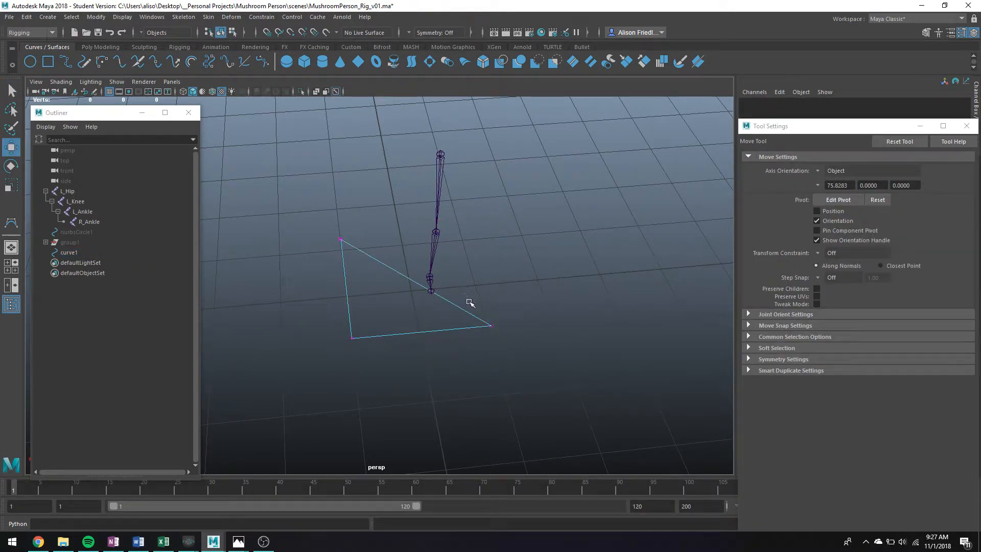
Step: Delete curve1 from the Outliner
{"action": "left_click_drag", "start_coordinate": [512, 343], "coordinate": [462, 316]}
{"action": "right_click_drag", "start_coordinate": [348, 335], "coordinate": [374, 251]}
{"action": "key", "text": "d"}
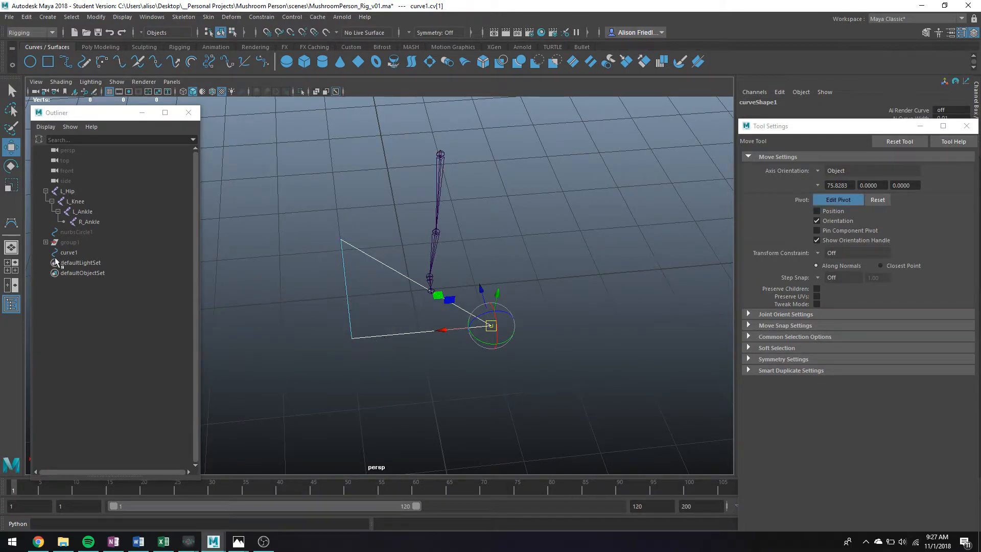
{"action": "left_click", "coordinate": [60, 253]}
{"action": "key", "text": "Delete"}
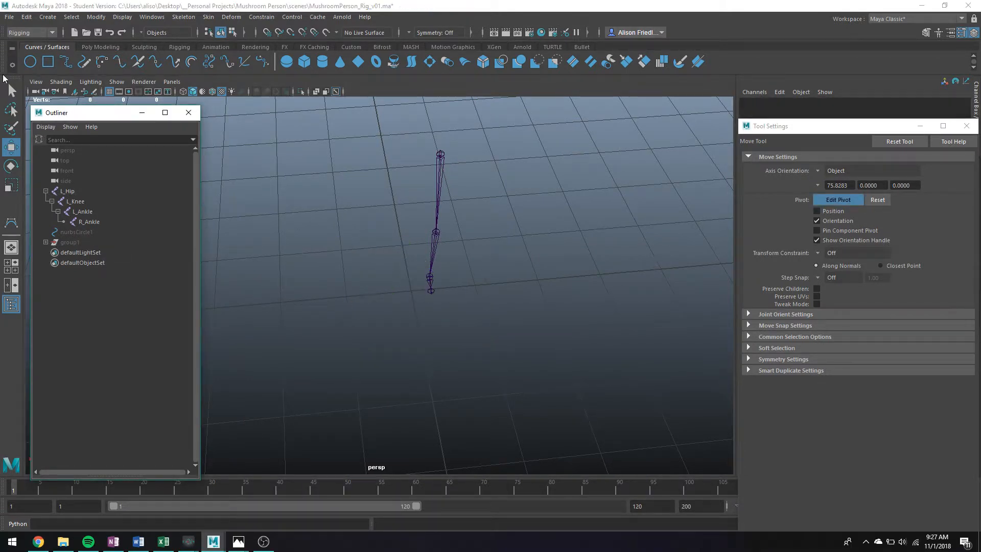
{"action": "left_click", "coordinate": [88, 47]}
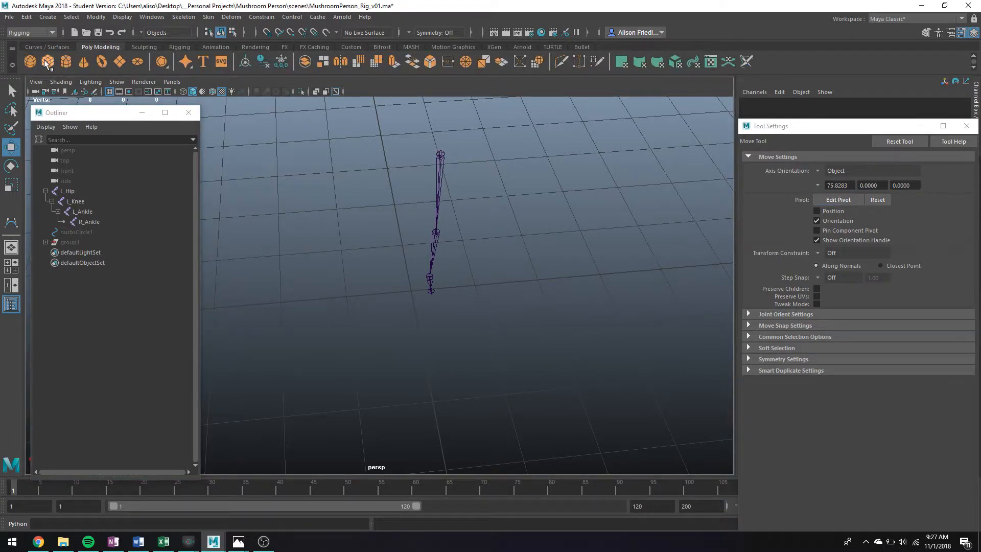
Step: Create a polygon cube and set its translate values to 0, centring it at the origin
{"action": "left_click", "coordinate": [47, 62]}
{"action": "left_click_drag", "start_coordinate": [411, 291], "coordinate": [449, 312], "text": "ctrl+shift"}
{"action": "left_click", "coordinate": [920, 126]}
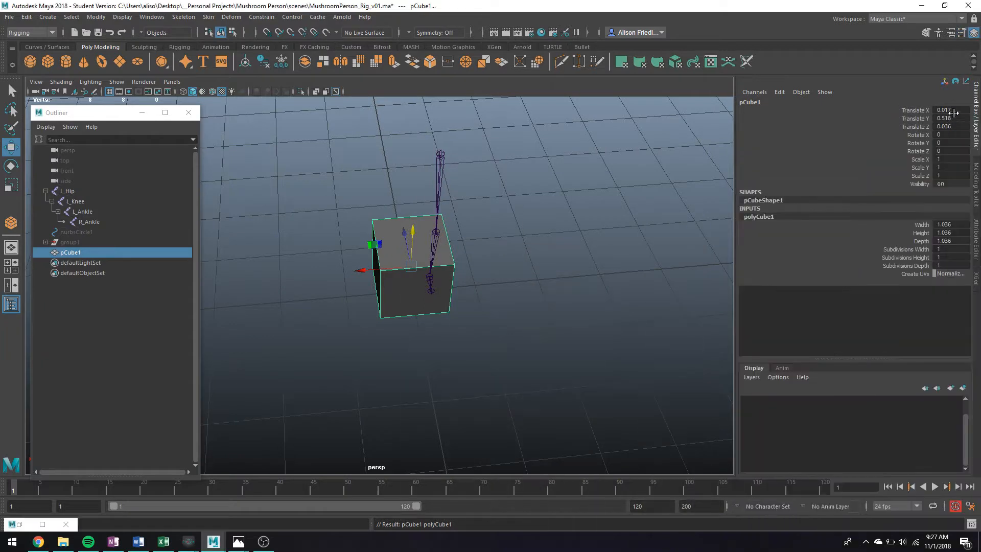
{"action": "left_click_drag", "start_coordinate": [951, 111], "coordinate": [949, 127]}
{"action": "type", "text": "0"}
{"action": "key", "text": "Return"}
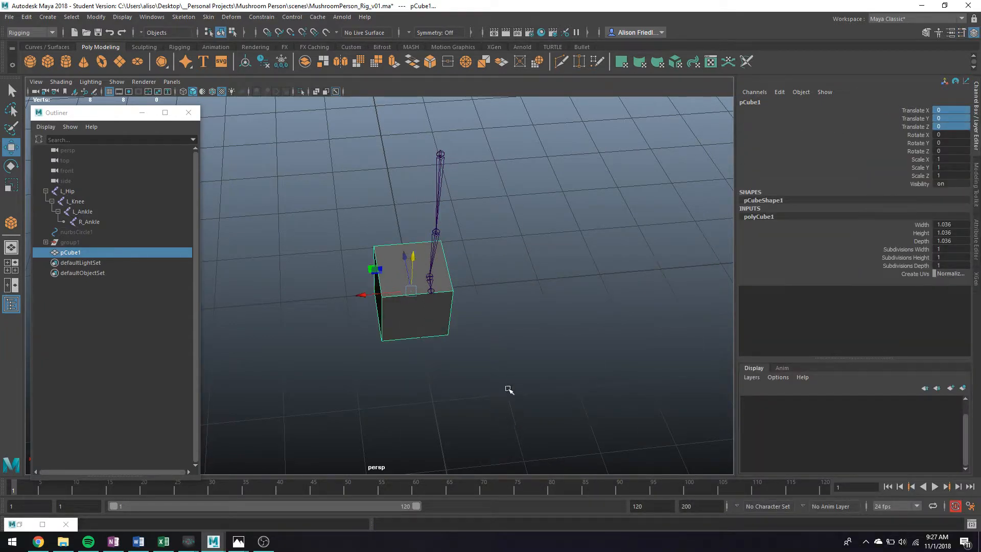
Step: Hide the leg joint chain and clear the selection
{"action": "left_click", "coordinate": [438, 187]}
{"action": "key", "text": "ctrl+h"}
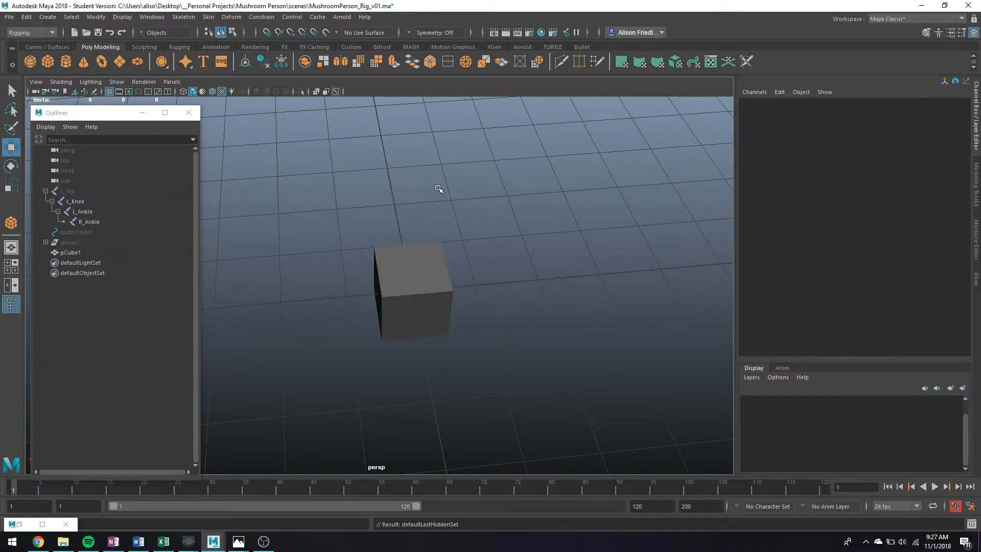
{"action": "left_click", "coordinate": [449, 285]}
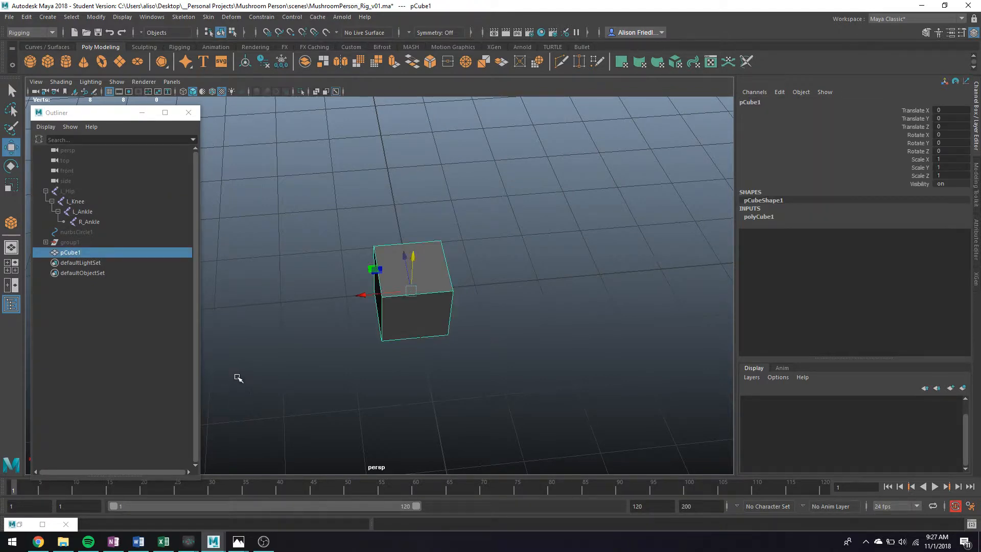
{"action": "key", "text": "q"}
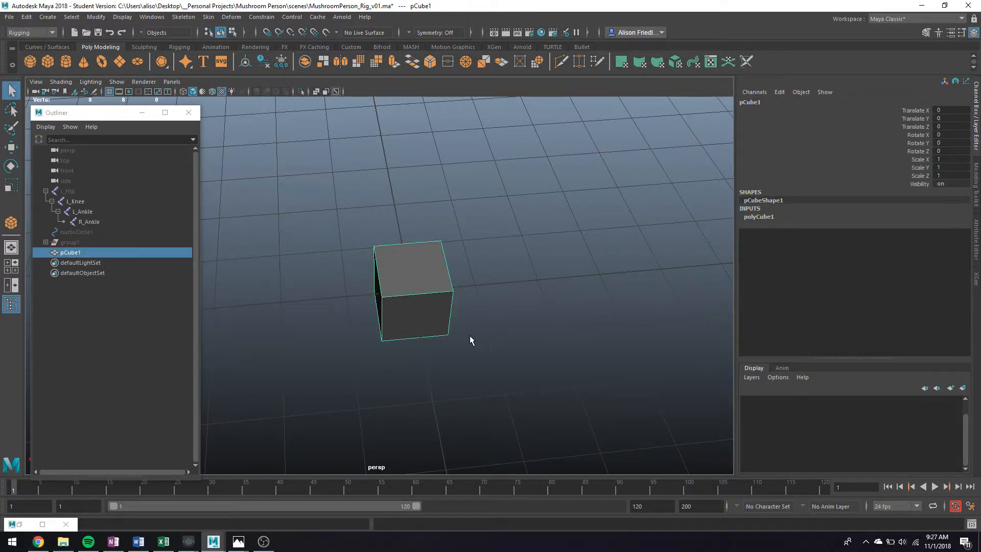
{"action": "left_click", "coordinate": [489, 313]}
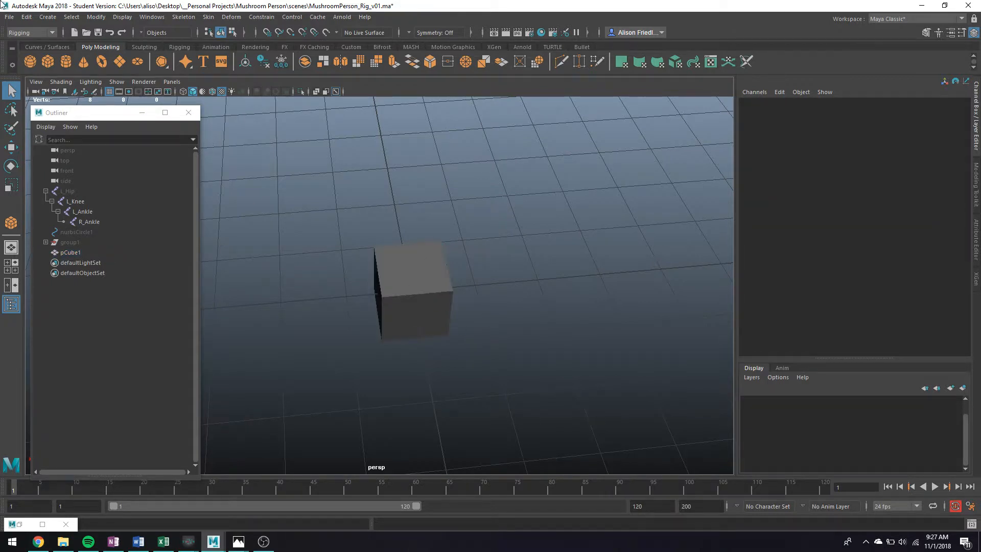
{"action": "left_click", "coordinate": [48, 16]}
Step: Start a CV curve and place seven points on the cube's corners
{"action": "mouse_move", "coordinate": [111, 85]}
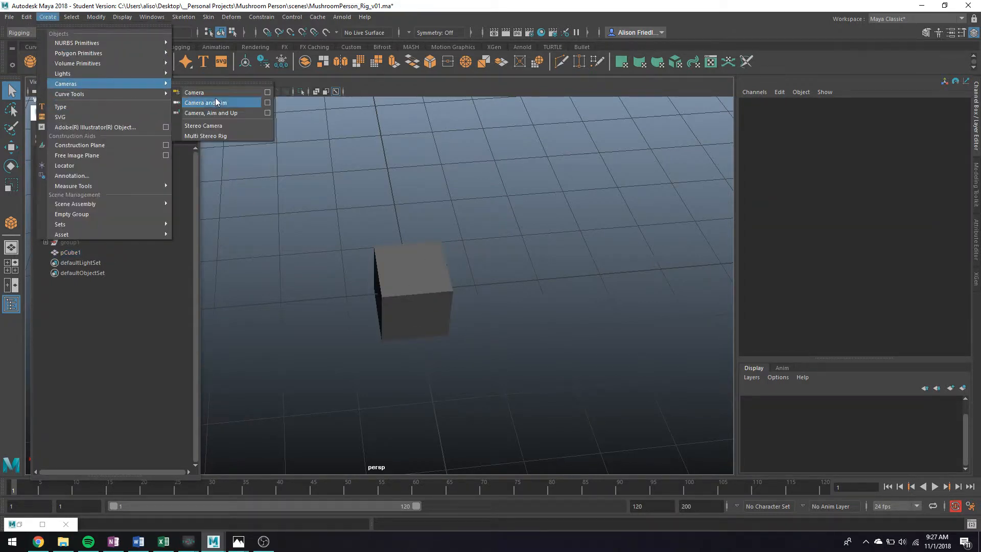
{"action": "left_click", "coordinate": [221, 102]}
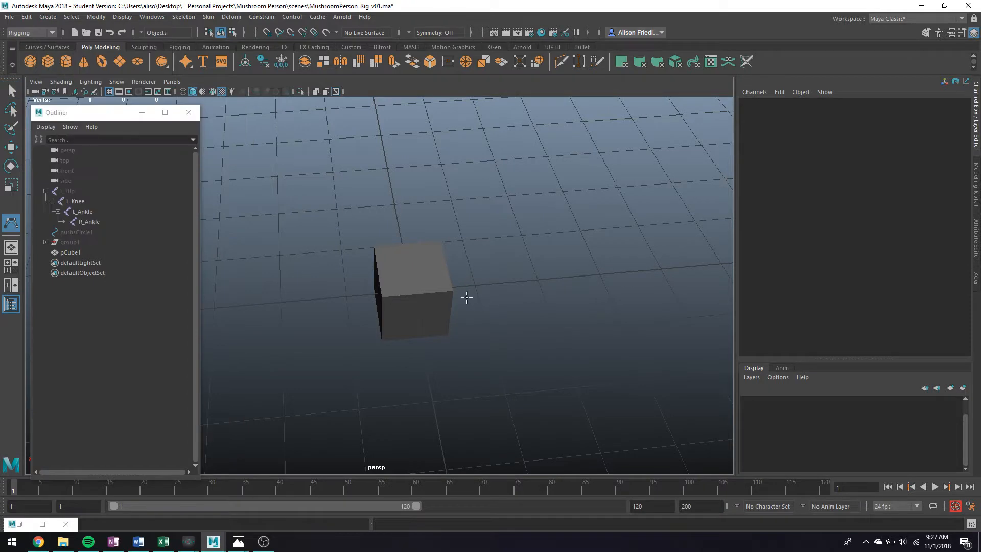
{"action": "scroll", "coordinate": [461, 315], "scroll_direction": "up", "scroll_amount": 3}
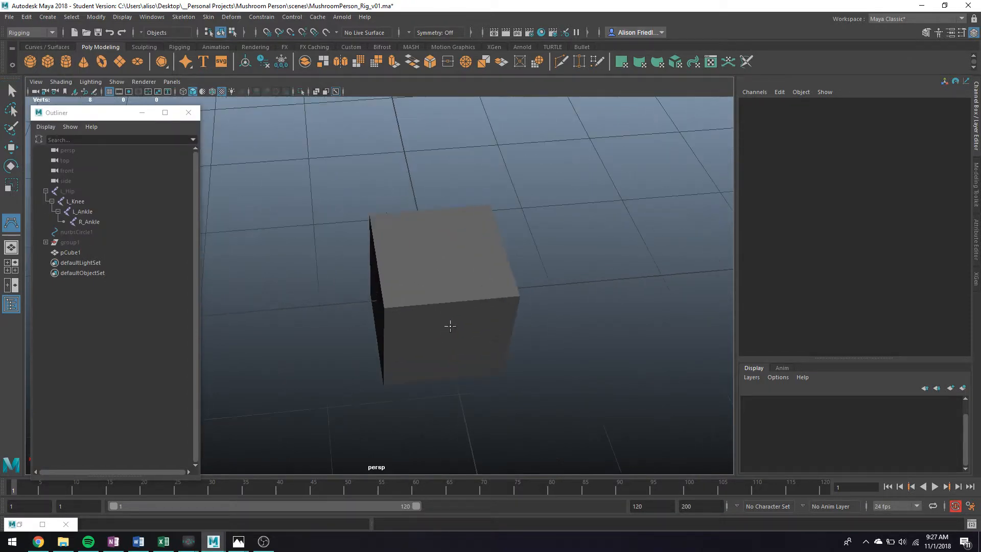
{"action": "left_click", "coordinate": [384, 308]}
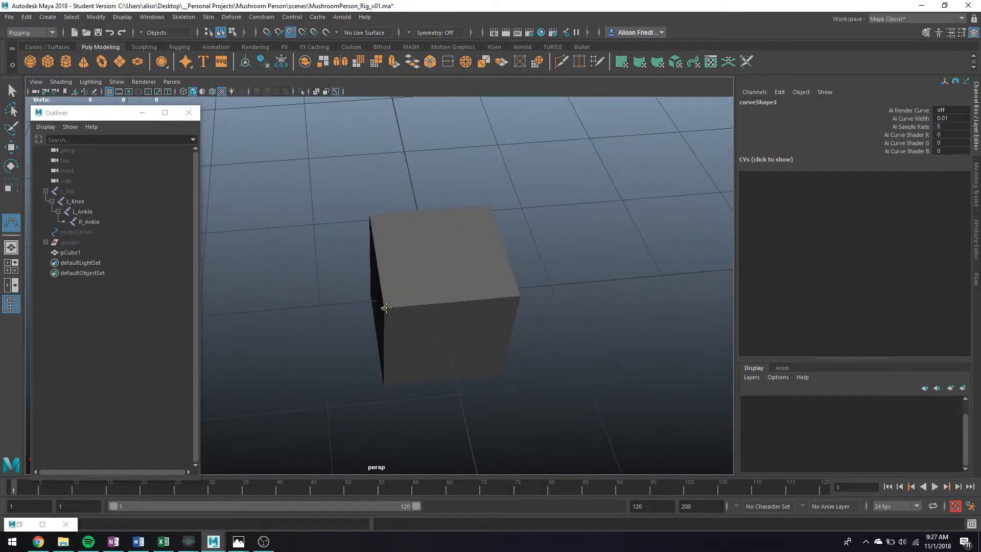
{"action": "left_click", "coordinate": [519, 297]}
{"action": "left_click", "coordinate": [489, 206]}
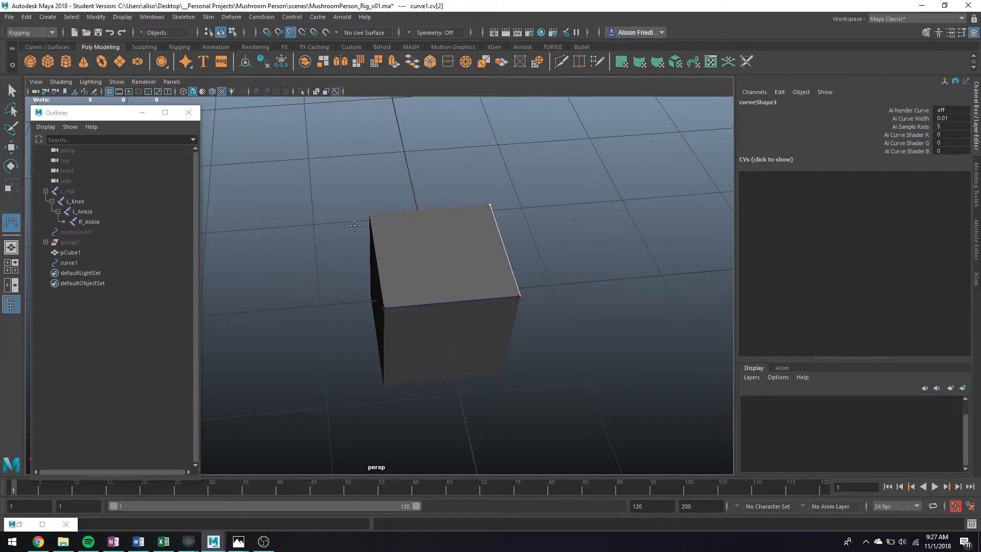
{"action": "left_click", "coordinate": [370, 215]}
{"action": "left_click", "coordinate": [383, 383]}
{"action": "left_click", "coordinate": [497, 366]}
{"action": "left_click", "coordinate": [521, 296]}
Step: Vertex-snap further curve points onto the cube's right, bottom and top corners
{"action": "left_click_drag", "start_coordinate": [554, 322], "coordinate": [540, 351], "text": "alt"}
{"action": "key", "text": "alt+v"}
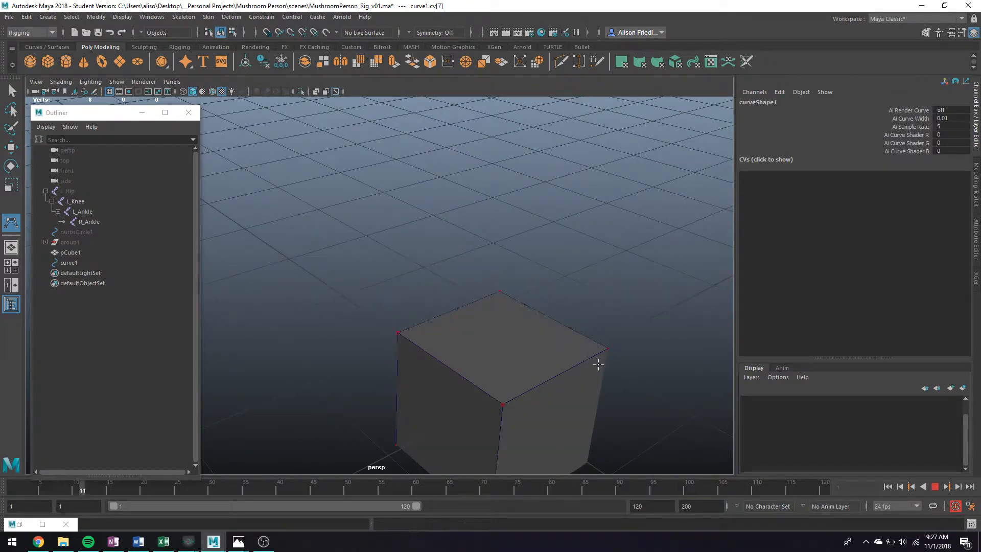
{"action": "left_click", "coordinate": [934, 488]}
{"action": "key", "text": "v"}
{"action": "left_click", "coordinate": [555, 268]}
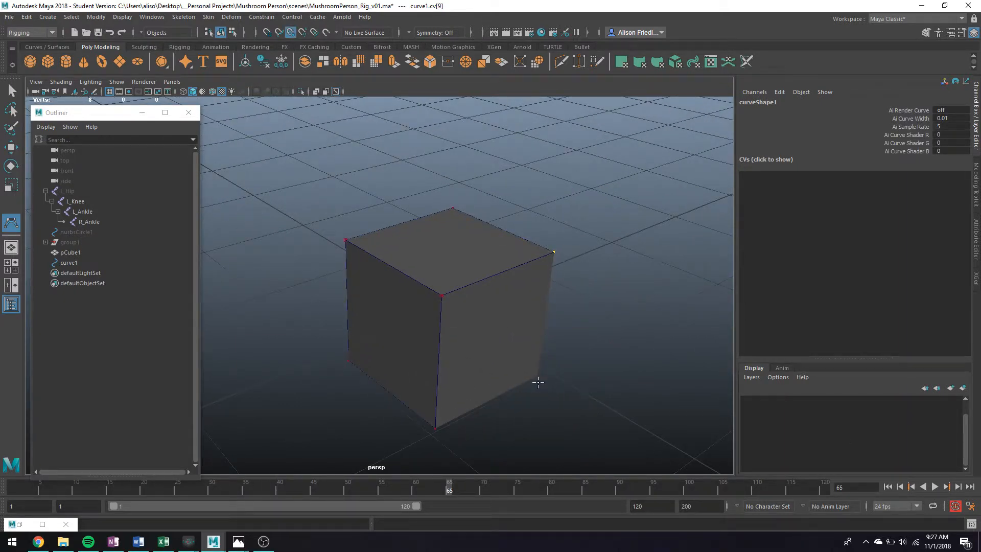
{"action": "left_click", "coordinate": [458, 409]}
{"action": "left_click", "coordinate": [352, 364]}
{"action": "left_click_drag", "start_coordinate": [352, 365], "coordinate": [449, 377], "text": "alt"}
{"action": "key", "text": "alt+v"}
{"action": "left_click", "coordinate": [244, 351]}
{"action": "left_click", "coordinate": [230, 238]}
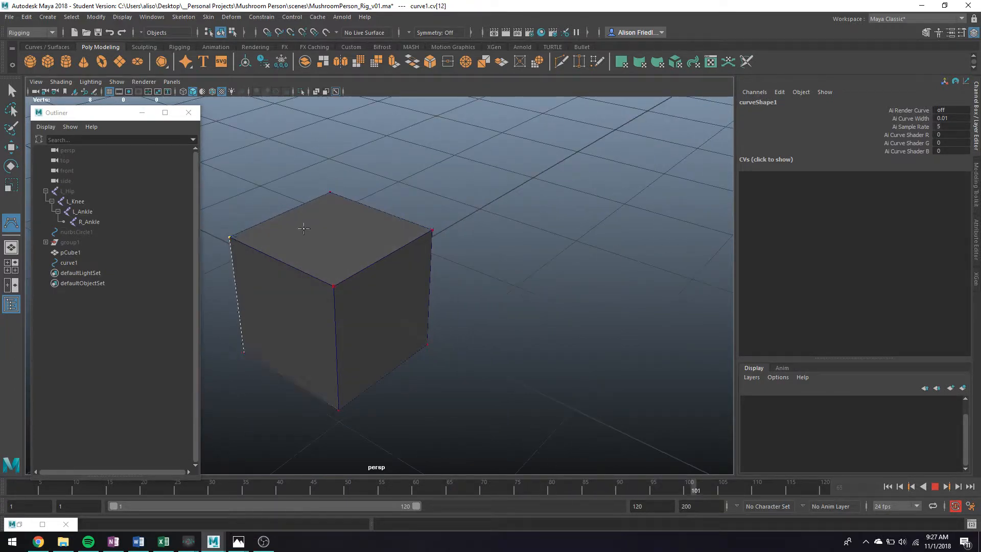
{"action": "left_click", "coordinate": [331, 193]}
Step: Check the hidden corners in wireframe, finish the box curve and isolate curve1
{"action": "key", "text": "4"}
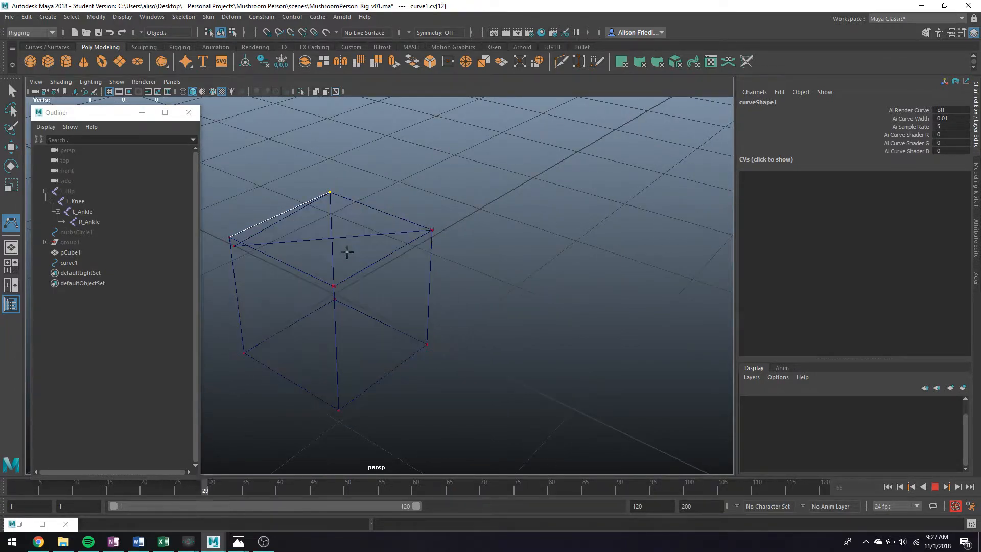
{"action": "left_click_drag", "start_coordinate": [324, 317], "coordinate": [349, 317], "text": "alt"}
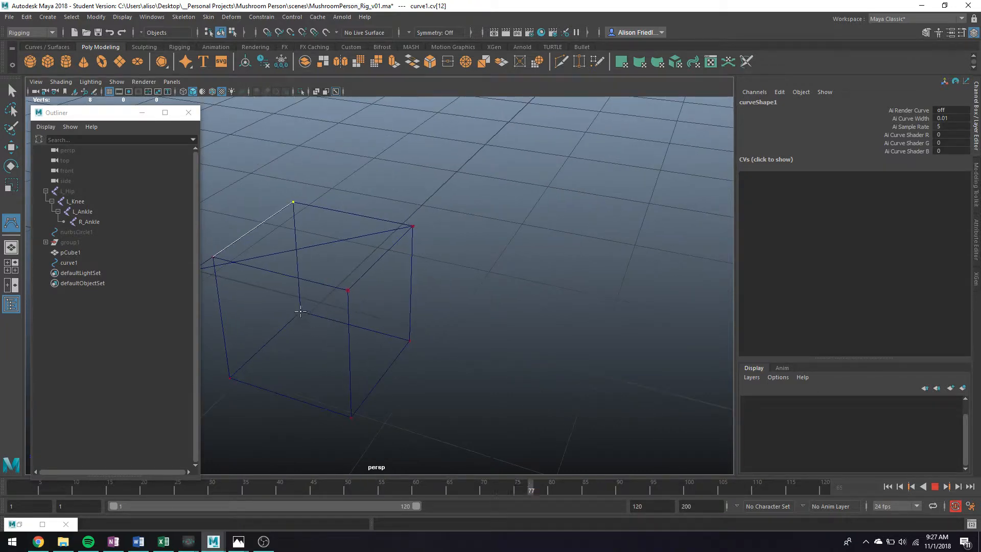
{"action": "key", "text": "q"}
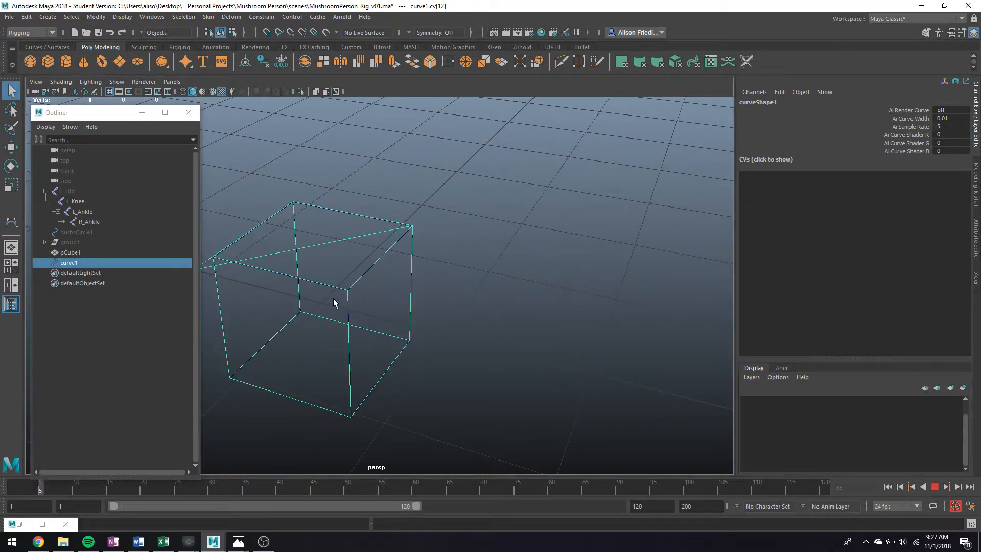
{"action": "key", "text": "ctrl+1"}
{"action": "left_click_drag", "start_coordinate": [362, 276], "coordinate": [329, 259], "text": "alt"}
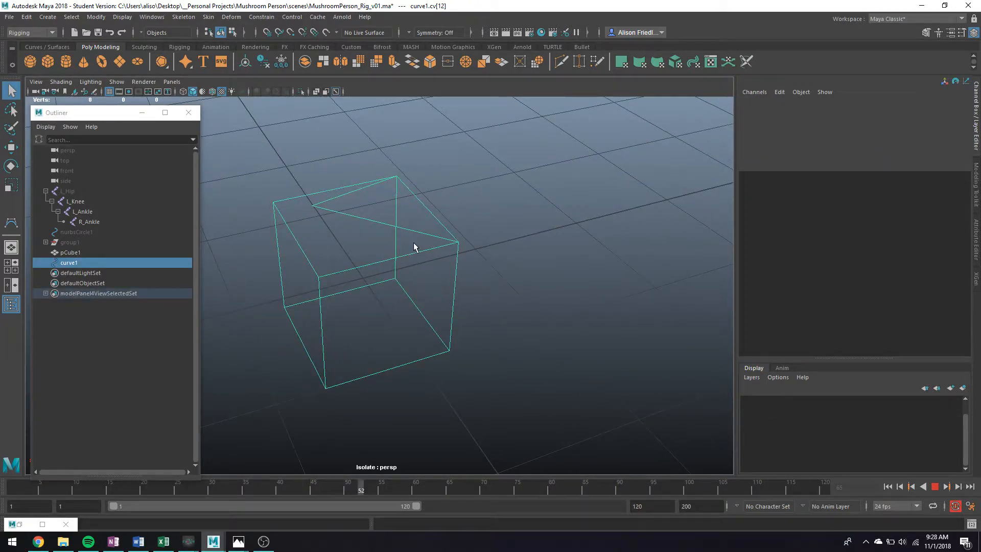
Step: Delete the stray CV from the box curve
{"action": "scroll", "coordinate": [413, 243], "scroll_direction": "down", "scroll_amount": 2}
{"action": "scroll", "coordinate": [391, 243], "scroll_direction": "up", "scroll_amount": 5}
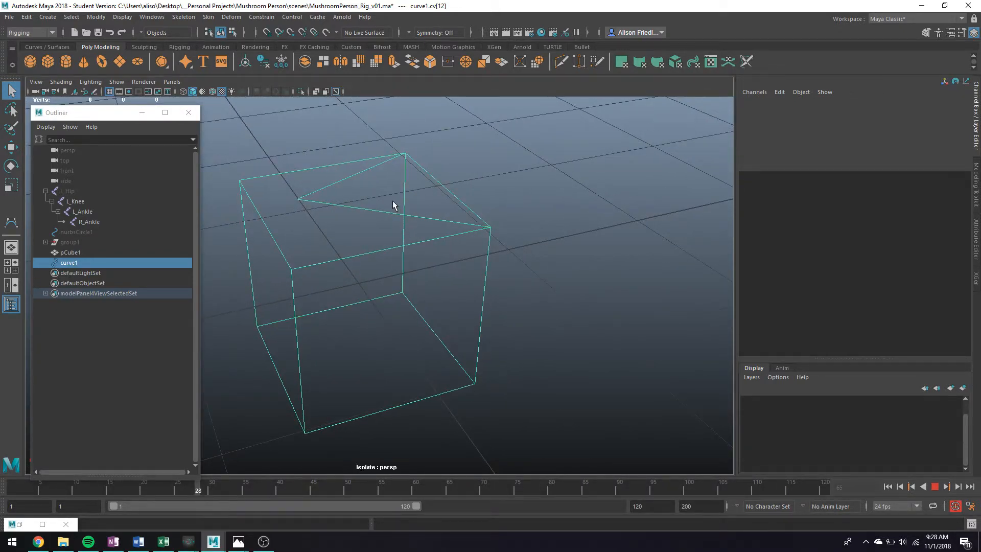
{"action": "scroll", "coordinate": [358, 209], "scroll_direction": "down", "scroll_amount": 2}
{"action": "right_click_drag", "start_coordinate": [313, 213], "coordinate": [300, 212]}
{"action": "left_click_drag", "start_coordinate": [300, 207], "coordinate": [327, 228]}
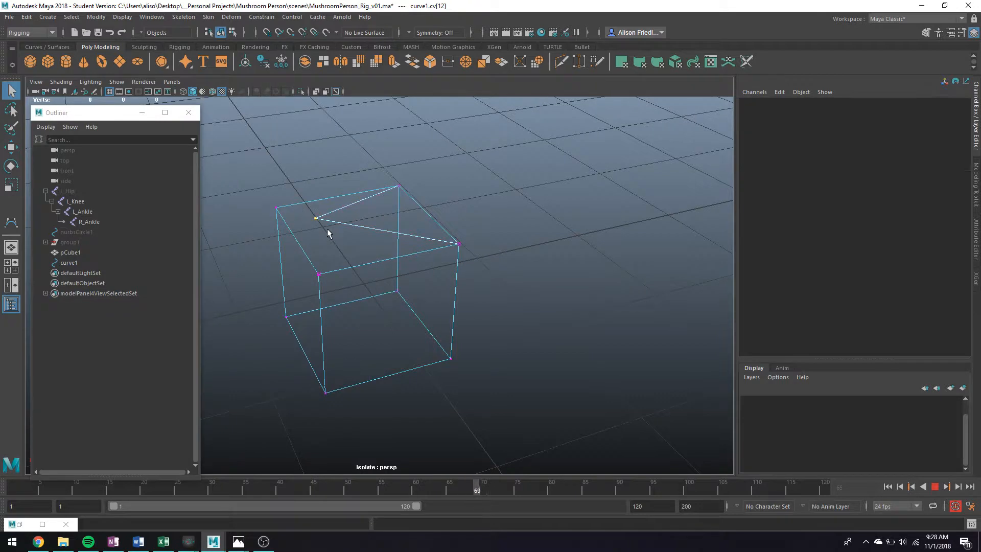
{"action": "key", "text": "Delete"}
{"action": "key", "text": "F8"}
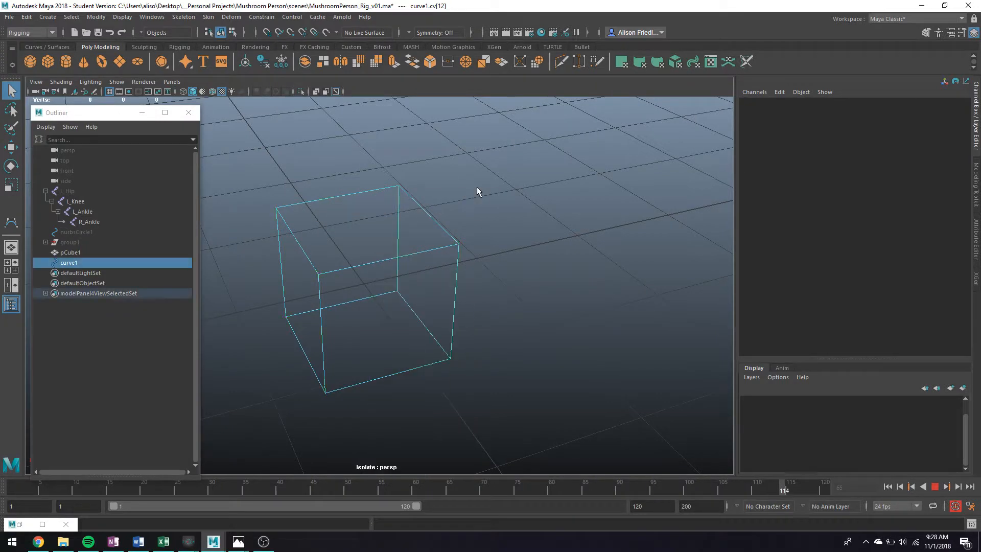
Step: Exit isolation and delete the pCube1 cube
{"action": "key", "text": "ctrl+1"}
{"action": "left_click", "coordinate": [409, 276]}
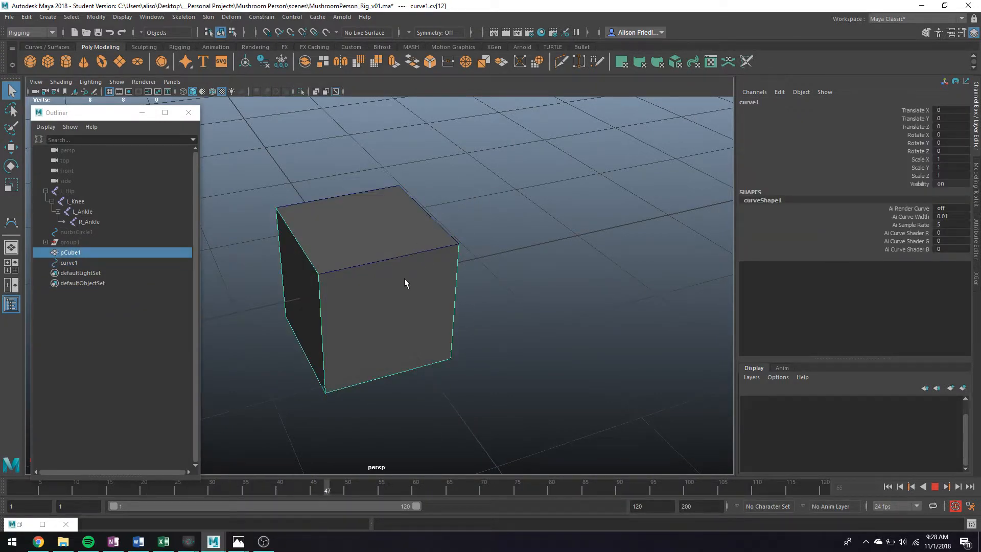
{"action": "key", "text": "Delete"}
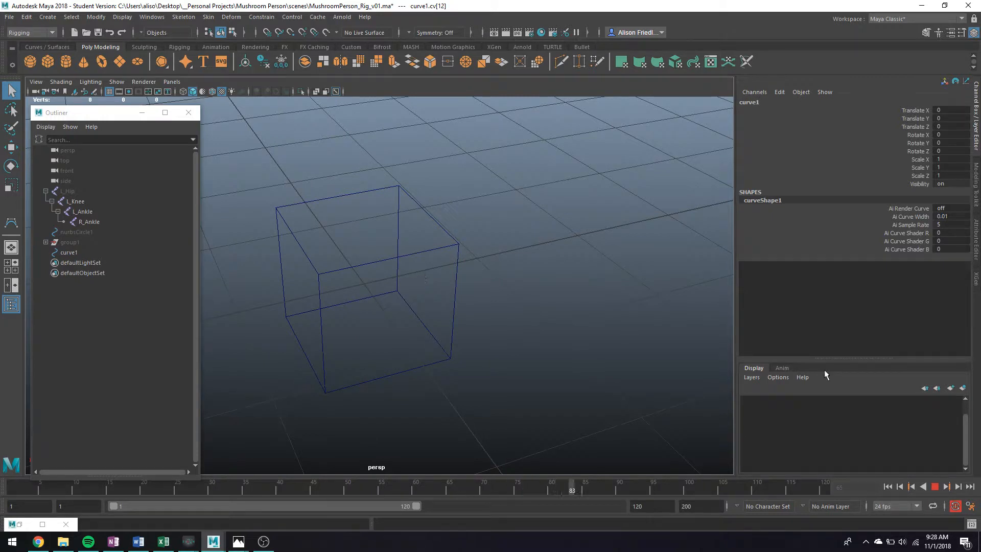
{"action": "left_click", "coordinate": [935, 486]}
Step: Unhide group1, nurbsCircle1 and the L_Hip leg joints
{"action": "left_click", "coordinate": [66, 242]}
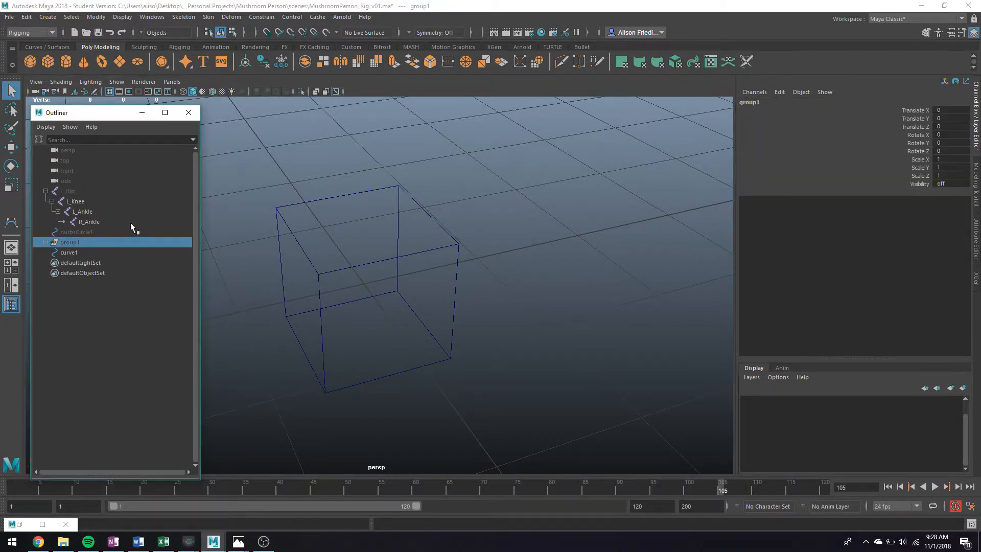
{"action": "key", "text": "shift+h"}
{"action": "left_click", "coordinate": [89, 232]}
{"action": "key", "text": "shift+h"}
{"action": "left_click", "coordinate": [74, 191]}
{"action": "key", "text": "shift+h"}
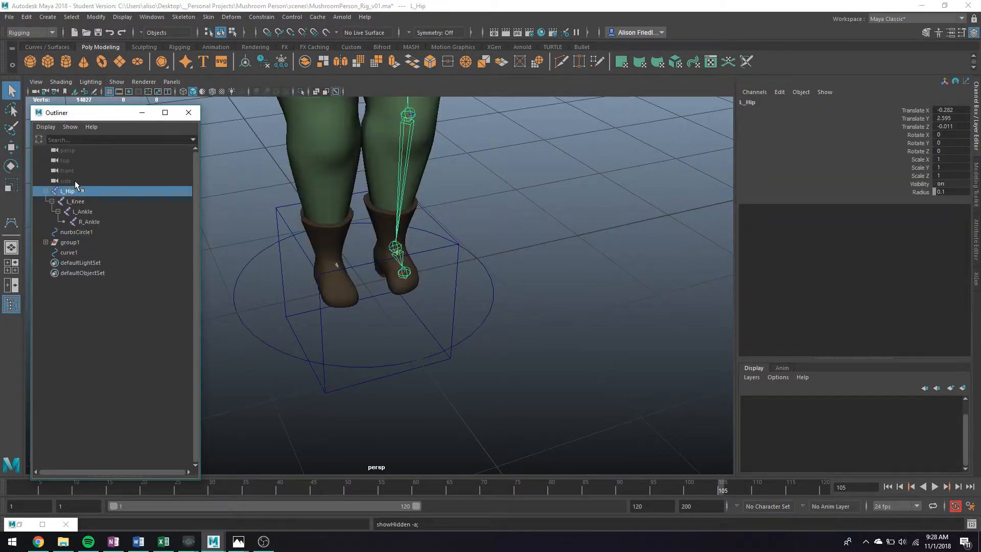
Step: Duplicate the box control curve1 and hide the copy, curve2
{"action": "scroll", "coordinate": [503, 247], "scroll_direction": "down", "scroll_amount": 5}
{"action": "left_click_drag", "start_coordinate": [495, 233], "coordinate": [464, 269], "text": "alt"}
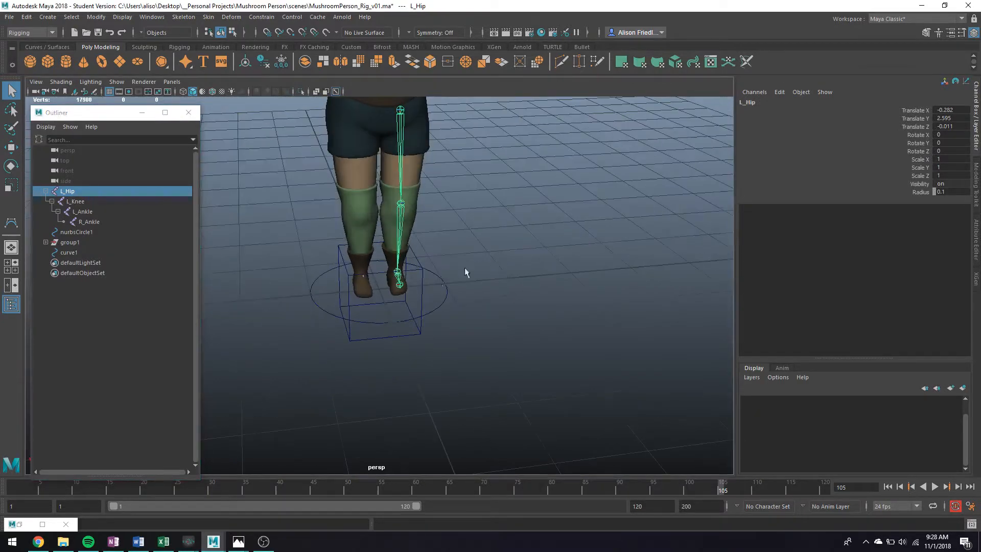
{"action": "left_click", "coordinate": [422, 294]}
{"action": "key", "text": "ctrl+d"}
{"action": "key", "text": "ctrl+h"}
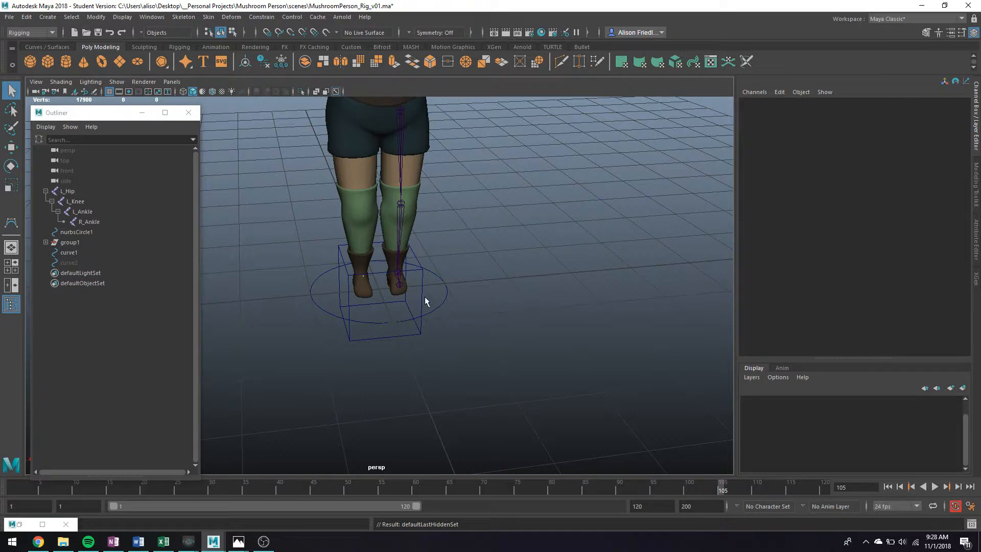
{"action": "left_click", "coordinate": [419, 297]}
Step: Hide the character mesh group1 so the leg joints are exposed
{"action": "left_click_drag", "start_coordinate": [424, 217], "coordinate": [391, 266], "text": "alt"}
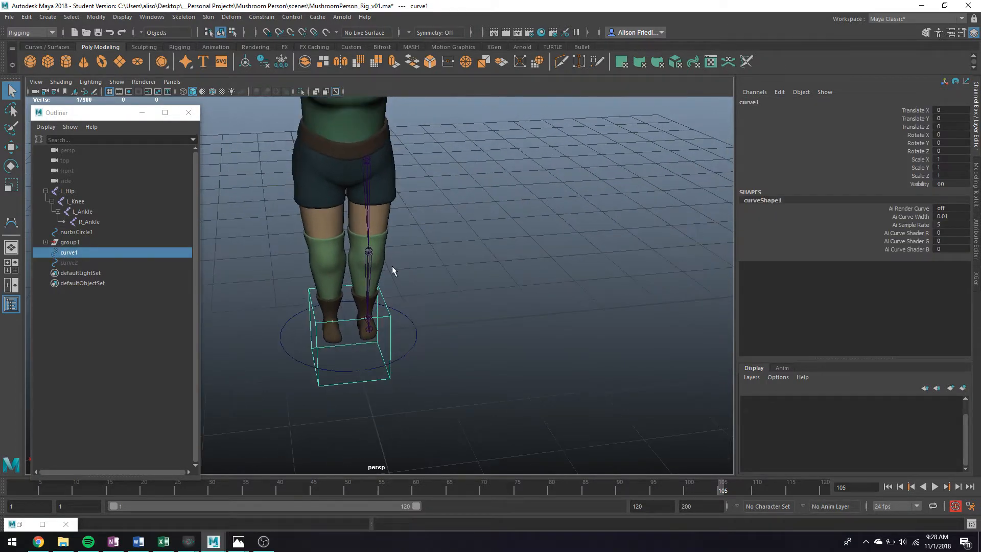
{"action": "scroll", "coordinate": [392, 270], "scroll_direction": "down", "scroll_amount": 2}
{"action": "left_click", "coordinate": [77, 240]}
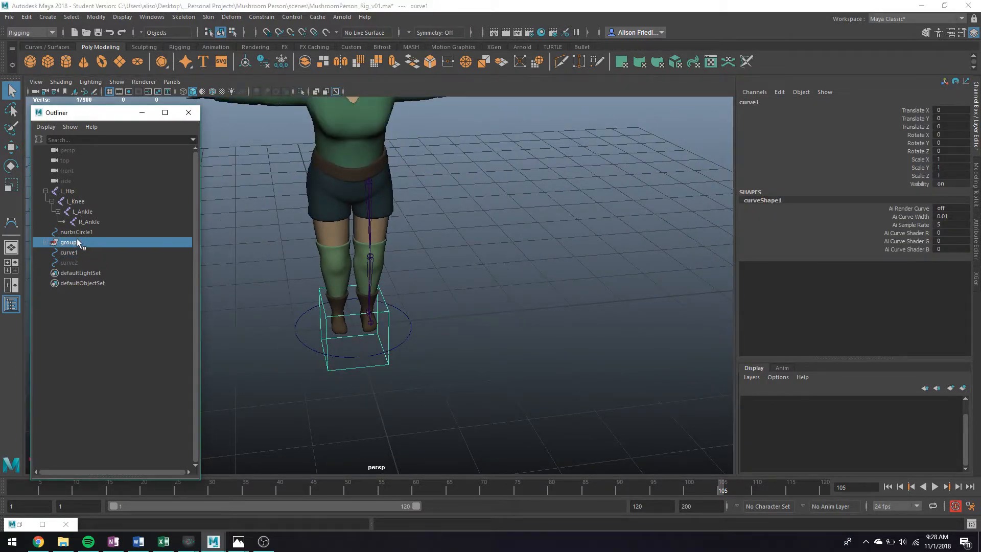
{"action": "key", "text": "ctrl+h"}
Step: Snap box control curve1 to the hip joint and duplicate copies down the knee and foot
{"action": "left_click", "coordinate": [339, 284]}
{"action": "key", "text": "w"}
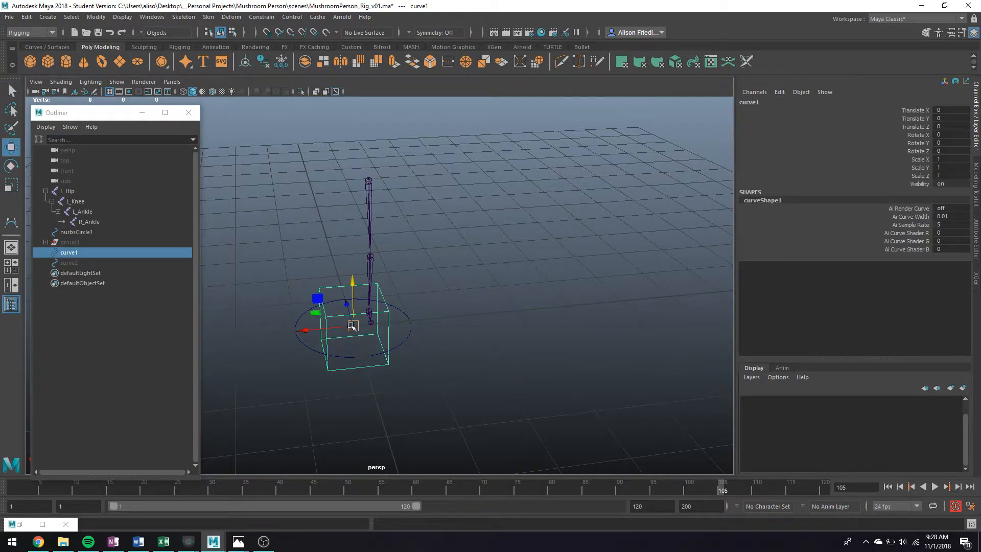
{"action": "key", "text": "v"}
{"action": "left_click_drag", "start_coordinate": [352, 324], "coordinate": [378, 244]}
{"action": "key", "text": "ctrl+d"}
{"action": "key", "text": "v"}
{"action": "key", "text": "ctrl+d"}
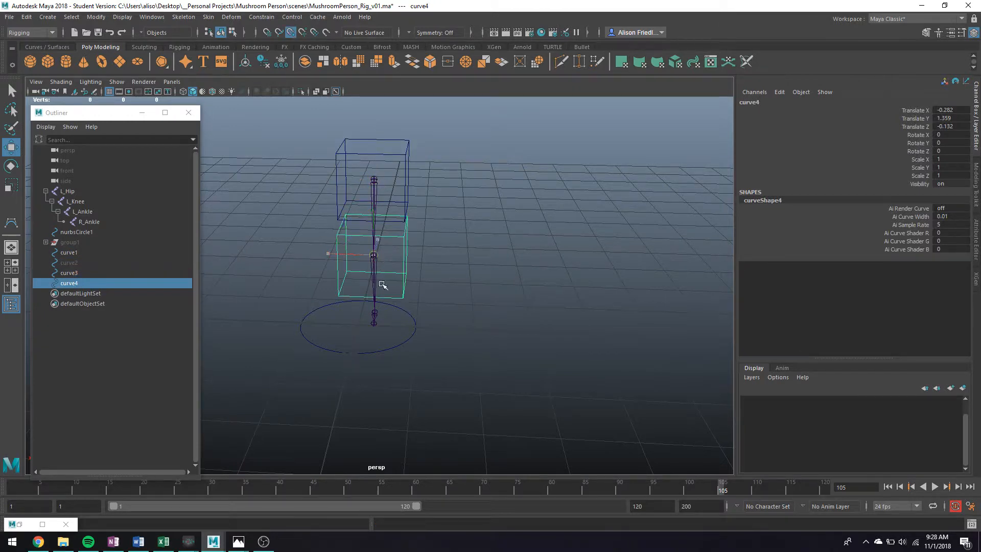
{"action": "left_click_drag", "start_coordinate": [379, 281], "coordinate": [376, 322]}
{"action": "key", "text": "ctrl+d"}
Step: Unhide the character mesh group1 around the rig
{"action": "left_click_drag", "start_coordinate": [464, 293], "coordinate": [442, 172], "text": "alt"}
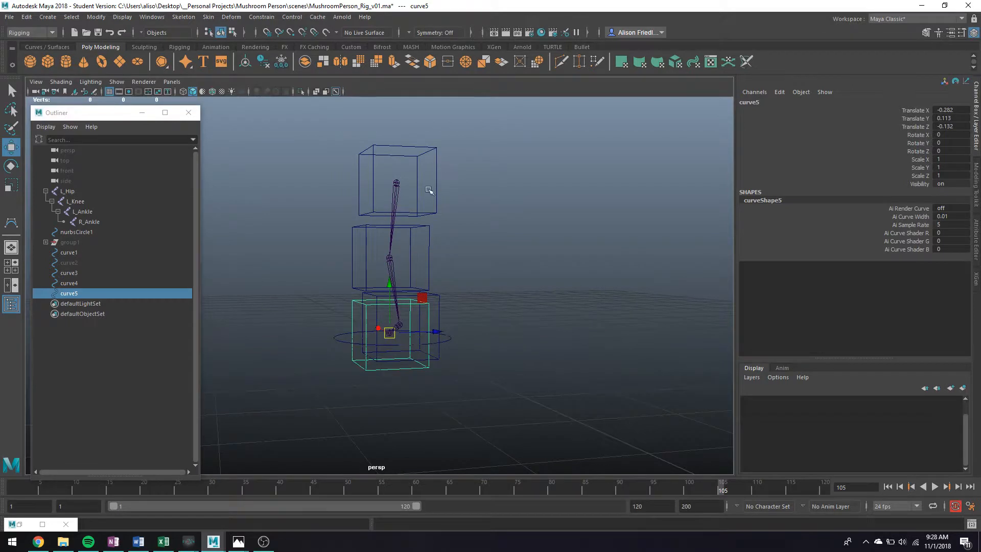
{"action": "left_click", "coordinate": [74, 240]}
{"action": "key", "text": "shift+h"}
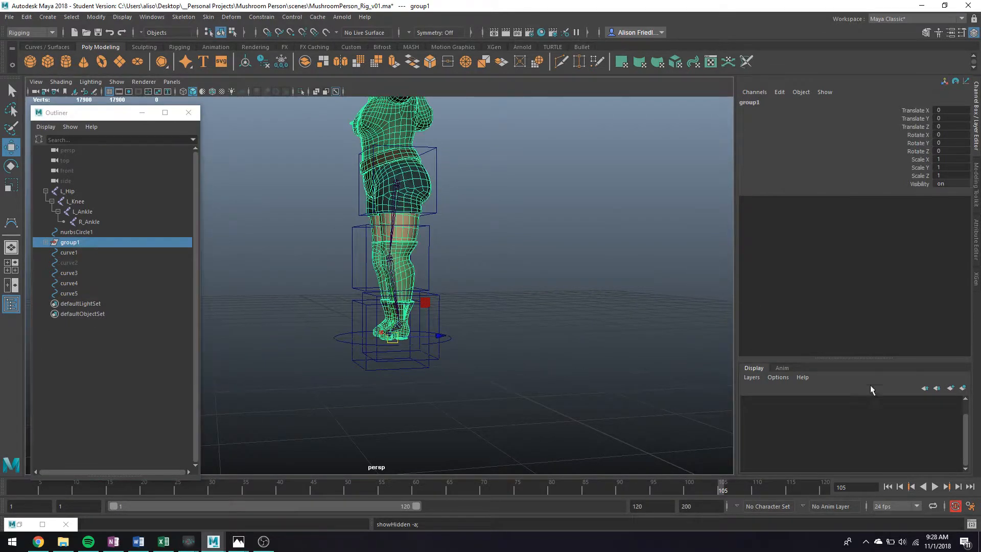
Step: Create a display layer from the selected mesh and name it Skinss
{"action": "left_click", "coordinate": [962, 389]}
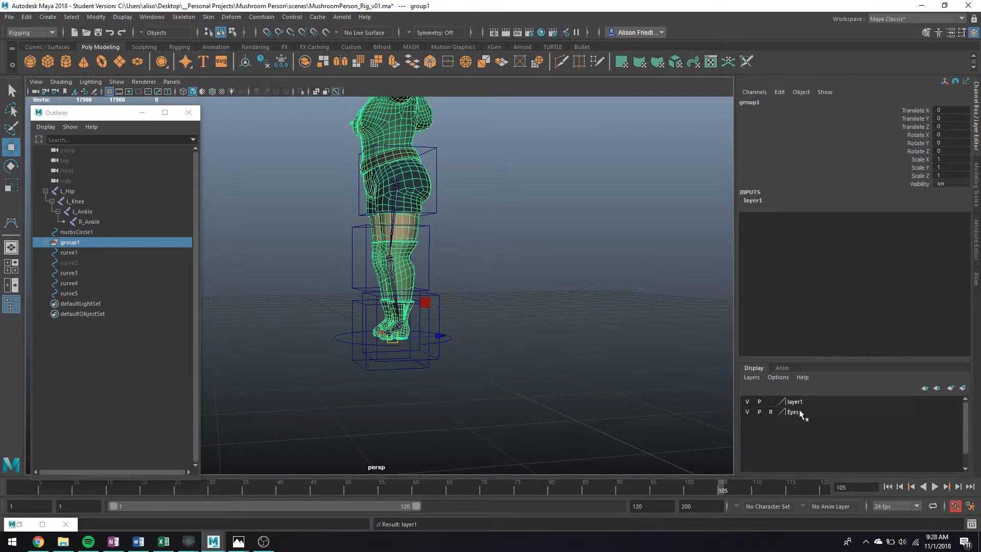
{"action": "double_click", "coordinate": [799, 402]}
{"action": "type", "text": "Skin"}
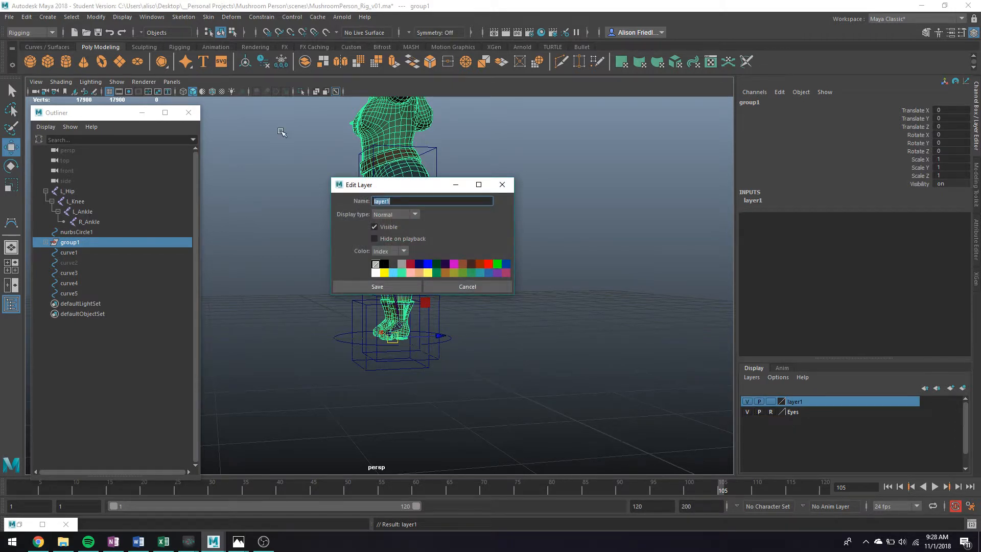
{"action": "key", "text": "Tab"}
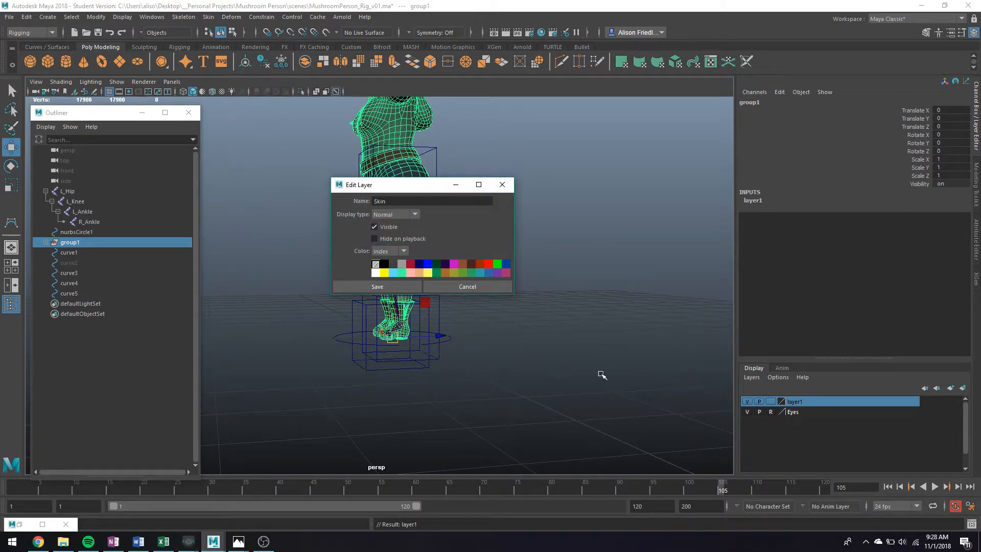
{"action": "left_click", "coordinate": [417, 288]}
{"action": "left_click", "coordinate": [424, 254]}
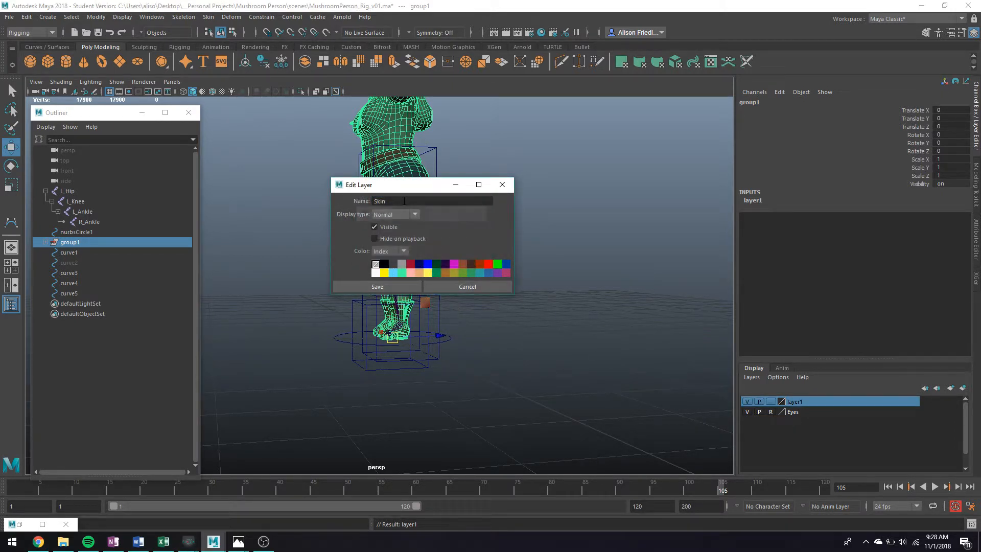
{"action": "type", "text": "ss"}
{"action": "left_click", "coordinate": [408, 286]}
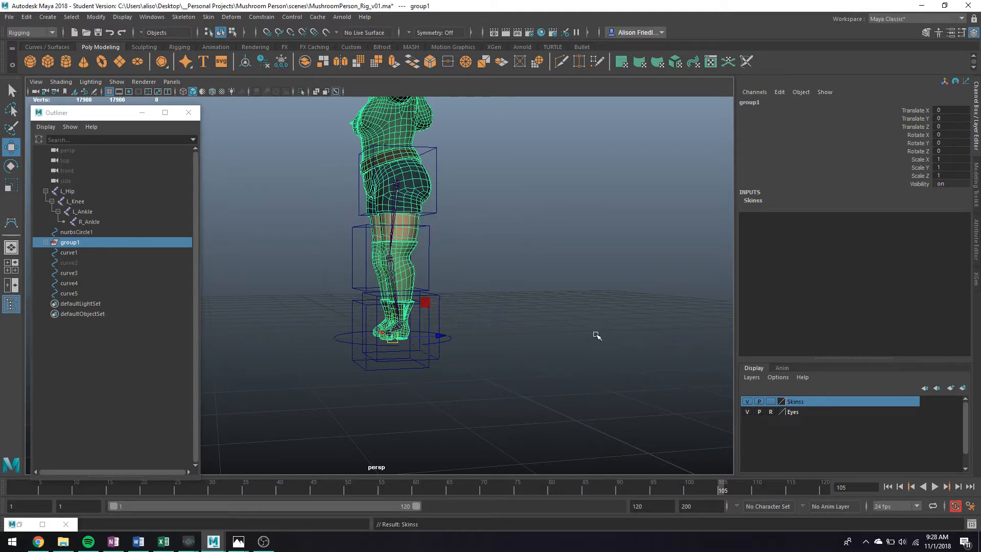
Step: Set the Skinss layer's display mode to Reference and deselect the character
{"action": "left_click", "coordinate": [771, 402]}
{"action": "left_click", "coordinate": [774, 402]}
{"action": "left_click", "coordinate": [774, 402]}
{"action": "left_click", "coordinate": [774, 402]}
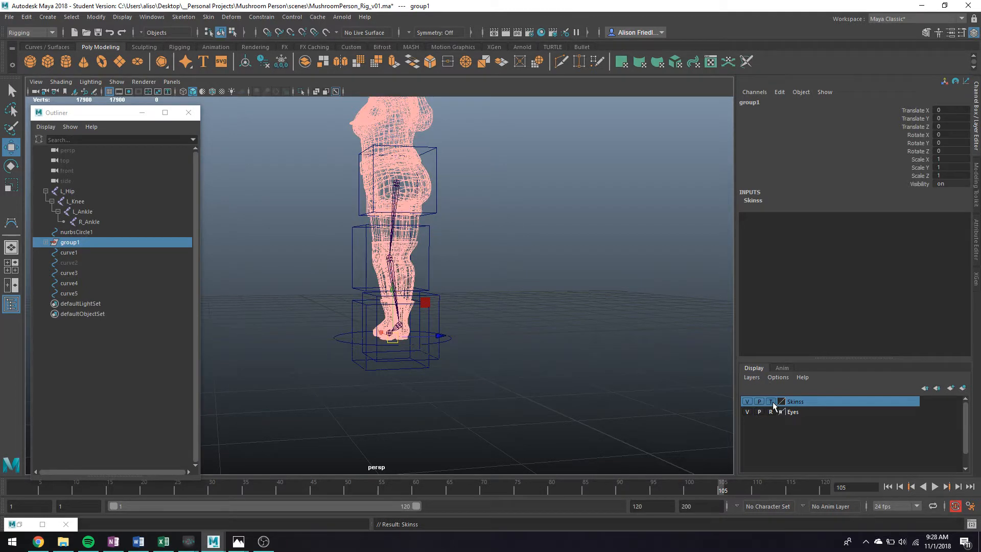
{"action": "left_click", "coordinate": [774, 403]}
{"action": "left_click_drag", "start_coordinate": [431, 263], "coordinate": [382, 170], "text": "alt"}
{"action": "left_click", "coordinate": [375, 122]}
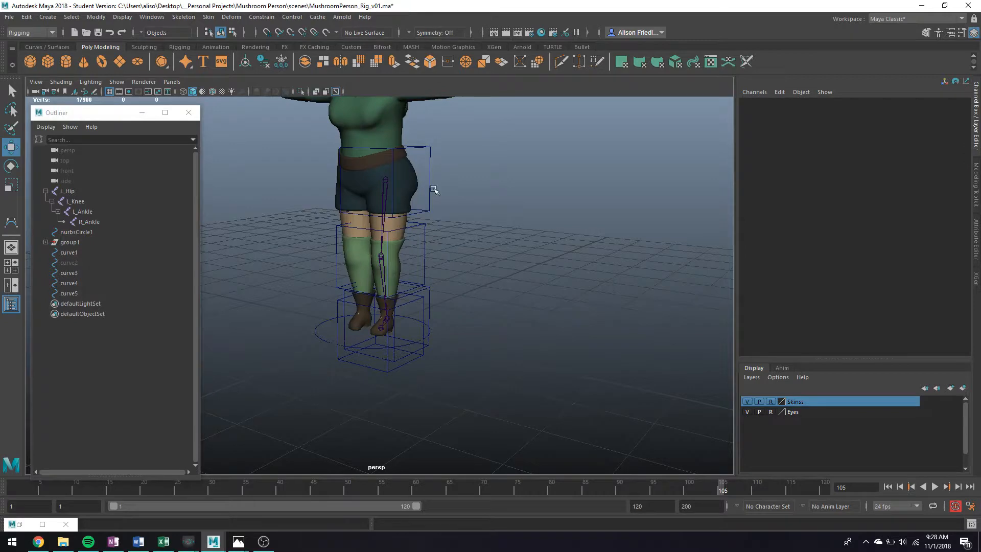
Step: Hide both ankle control boxes, curve4 and curve5
{"action": "scroll", "coordinate": [433, 190], "scroll_direction": "up", "scroll_amount": 3}
{"action": "middle_click_drag", "start_coordinate": [434, 189], "coordinate": [442, 230], "text": "alt"}
{"action": "left_click_drag", "start_coordinate": [429, 230], "coordinate": [466, 220], "text": "alt"}
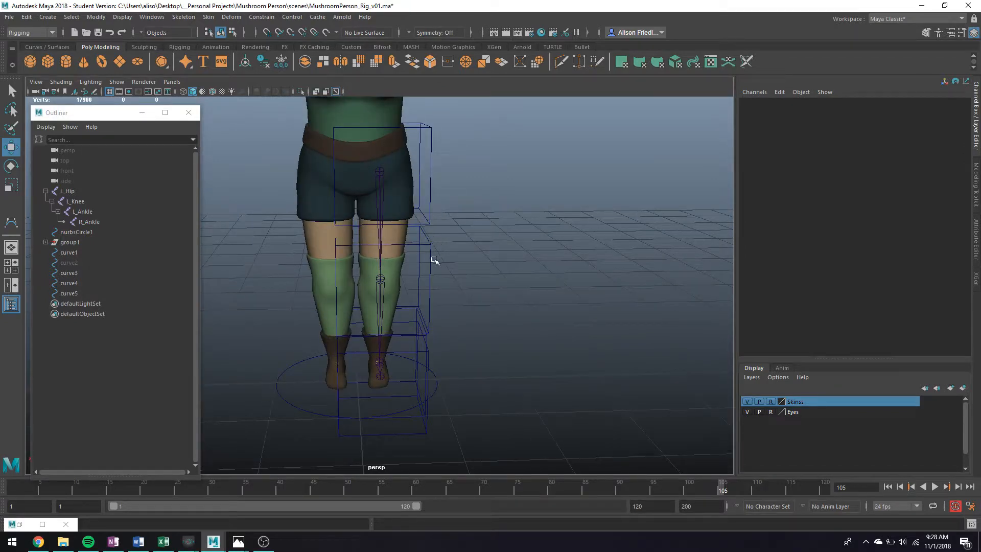
{"action": "left_click_drag", "start_coordinate": [434, 261], "coordinate": [426, 253], "text": "alt"}
{"action": "left_click_drag", "start_coordinate": [420, 409], "coordinate": [354, 351], "text": "alt"}
{"action": "key", "text": "ctrl+h"}
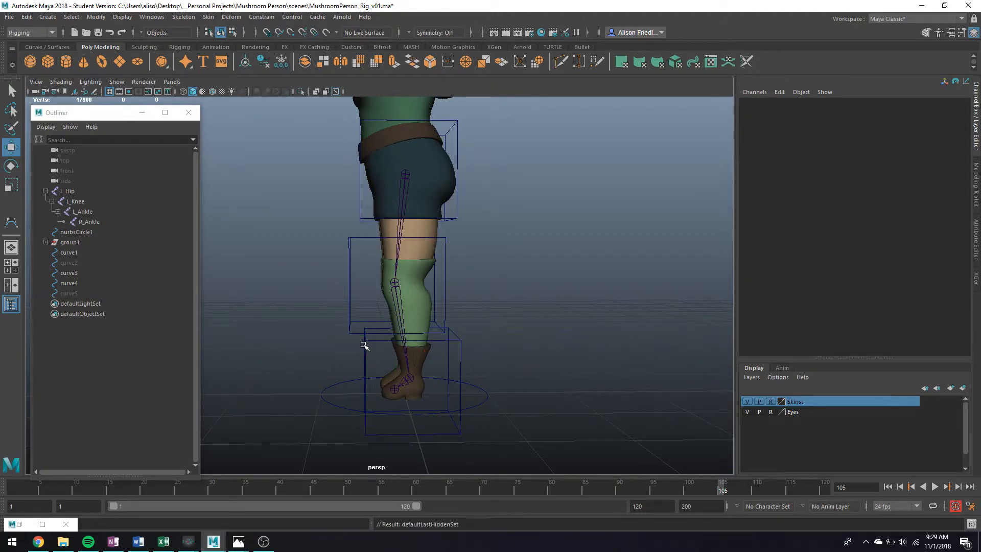
{"action": "left_click", "coordinate": [365, 344]}
{"action": "key", "text": "ctrl+h"}
Step: Move all CVs of knee box curve3 down onto the lower leg
{"action": "left_click_drag", "start_coordinate": [342, 294], "coordinate": [375, 269]}
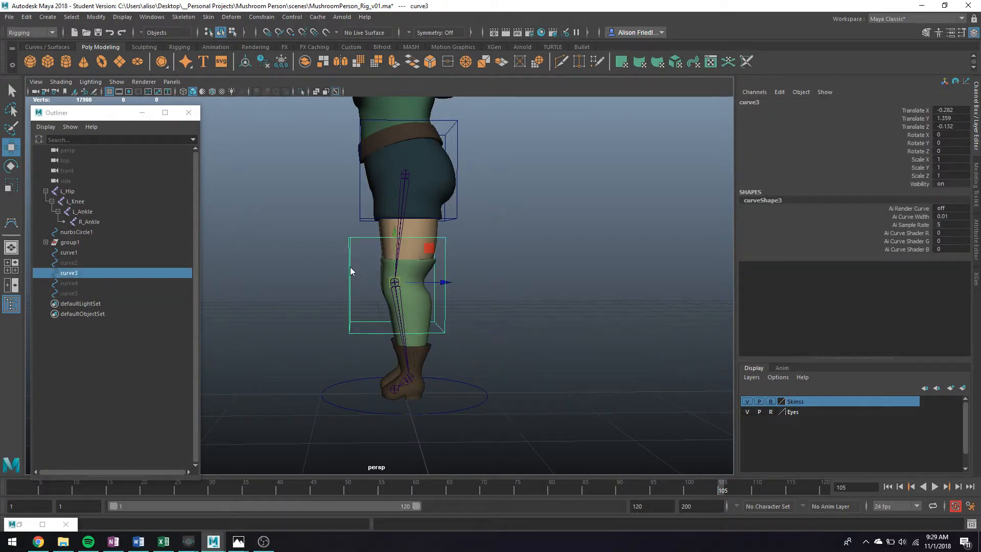
{"action": "right_click_drag", "start_coordinate": [336, 253], "coordinate": [326, 259]}
{"action": "left_click_drag", "start_coordinate": [322, 219], "coordinate": [362, 354]}
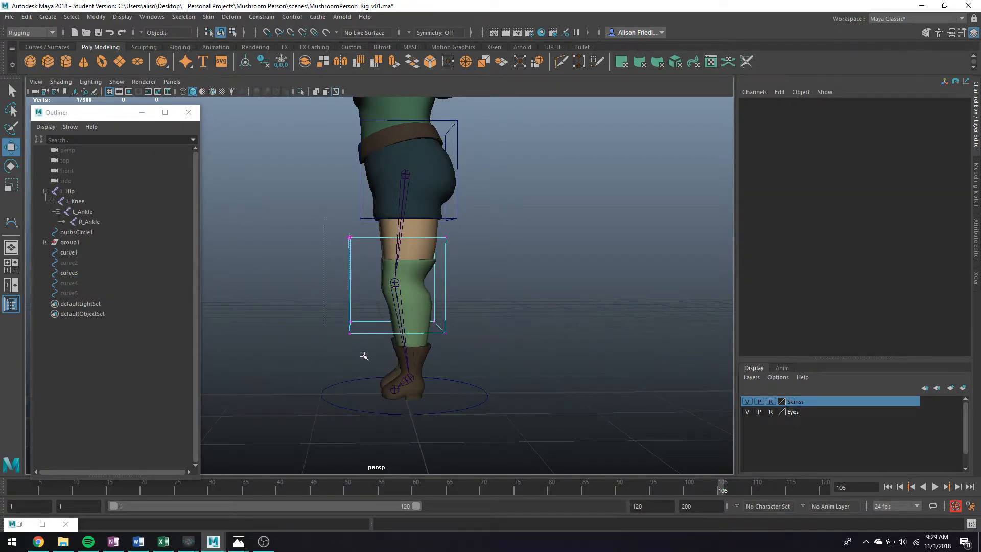
{"action": "left_click_drag", "start_coordinate": [492, 358], "coordinate": [494, 360], "text": "shift"}
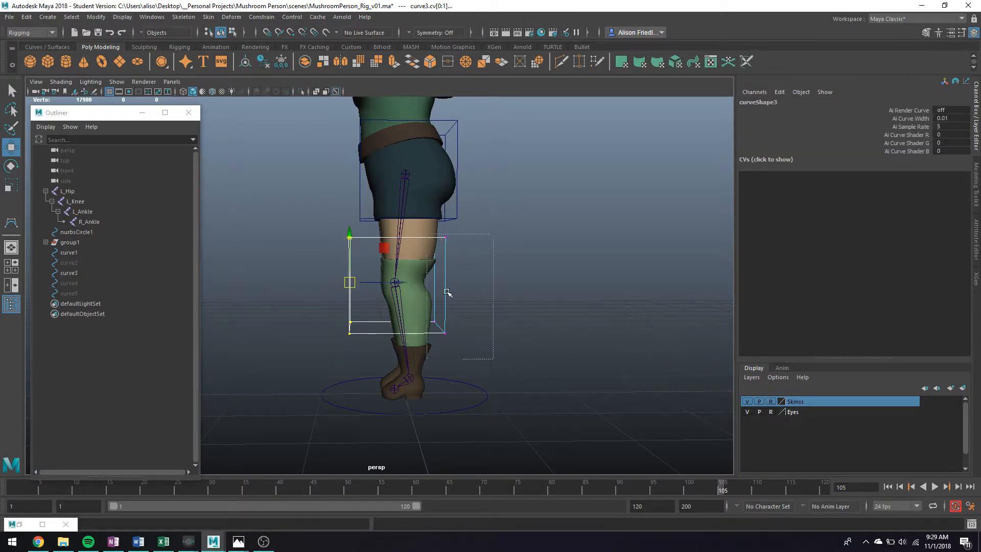
{"action": "left_click_drag", "start_coordinate": [396, 250], "coordinate": [434, 326]}
{"action": "key", "text": "r"}
{"action": "key", "text": "w"}
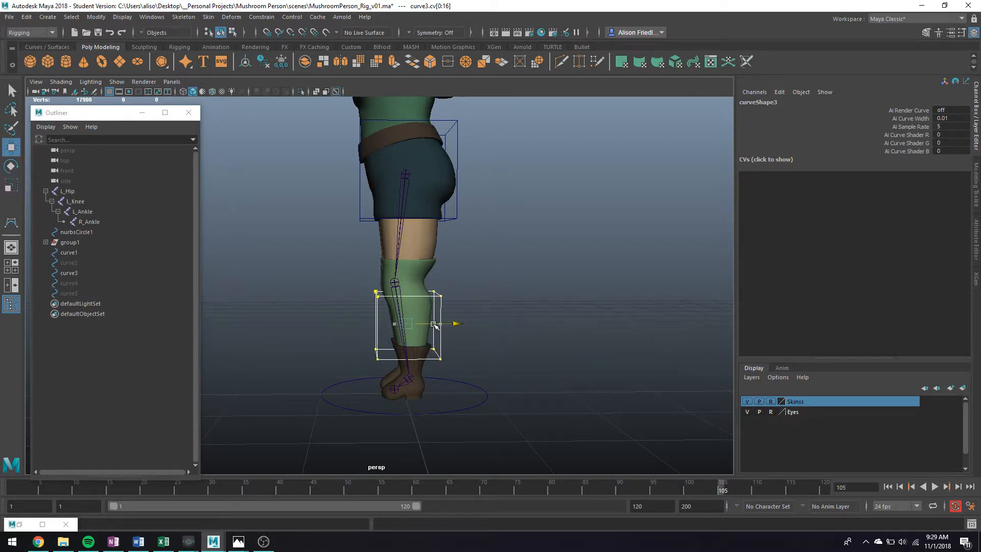
{"action": "key", "text": "q"}
Step: Pull curve3's lower and upper-left CVs in so the box hugs the shin
{"action": "key", "text": "w"}
{"action": "left_click_drag", "start_coordinate": [359, 339], "coordinate": [497, 342]}
{"action": "key", "text": "q"}
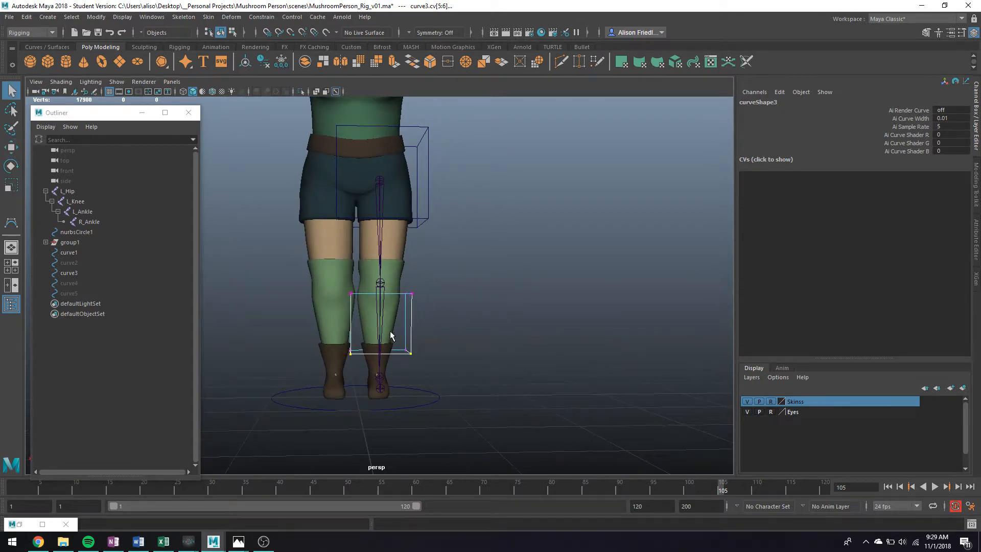
{"action": "left_click_drag", "start_coordinate": [437, 360], "coordinate": [401, 344]}
{"action": "key", "text": "w"}
{"action": "left_click_drag", "start_coordinate": [373, 351], "coordinate": [338, 352]}
{"action": "key", "text": "q"}
{"action": "key", "text": "w"}
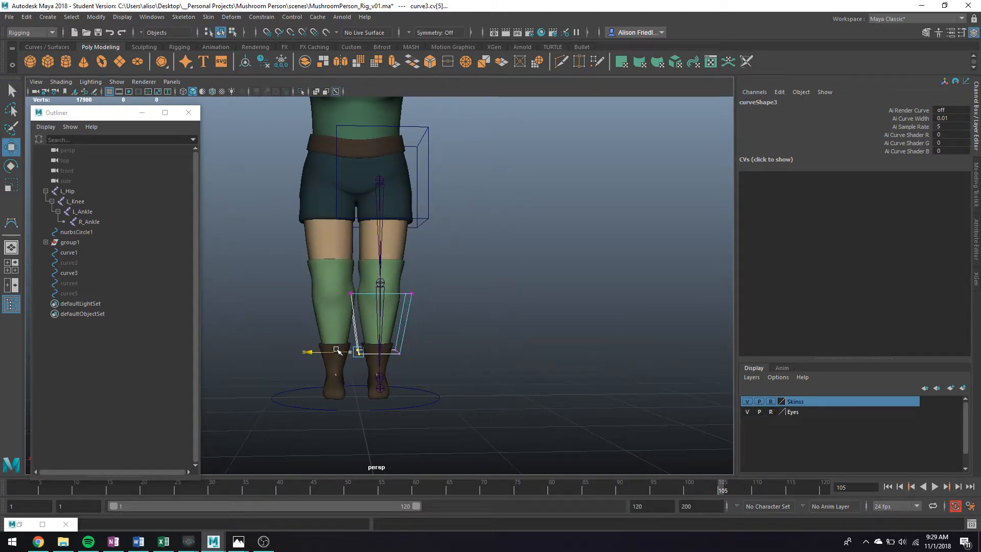
{"action": "key", "text": "q"}
{"action": "key", "text": "w"}
{"action": "left_click_drag", "start_coordinate": [361, 302], "coordinate": [335, 294]}
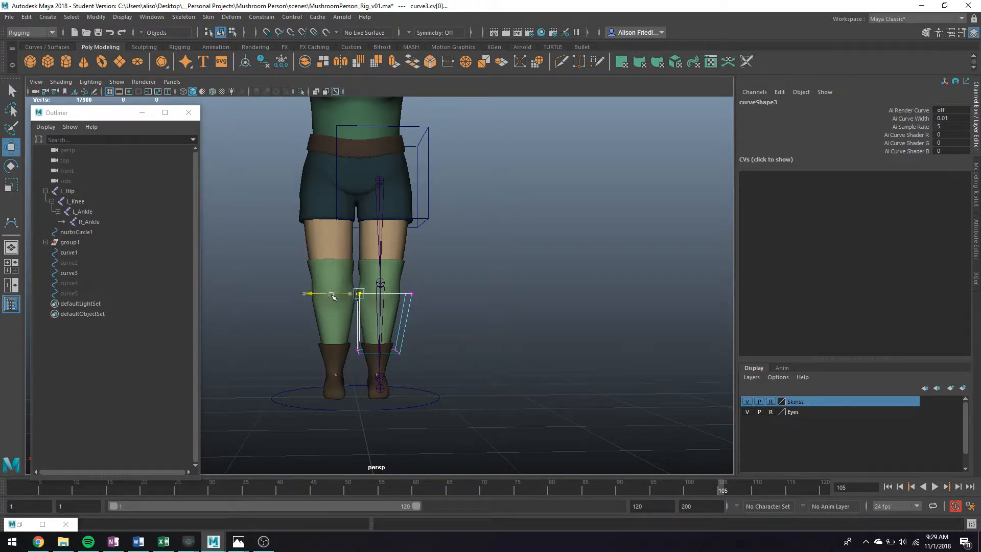
{"action": "key", "text": "q"}
{"action": "mouse_move", "coordinate": [349, 339]}
{"action": "left_mouse_down"}
{"action": "mouse_move", "coordinate": [380, 369]}
{"action": "mouse_move", "coordinate": [343, 349]}
{"action": "left_mouse_up"}
{"action": "key", "text": "w"}
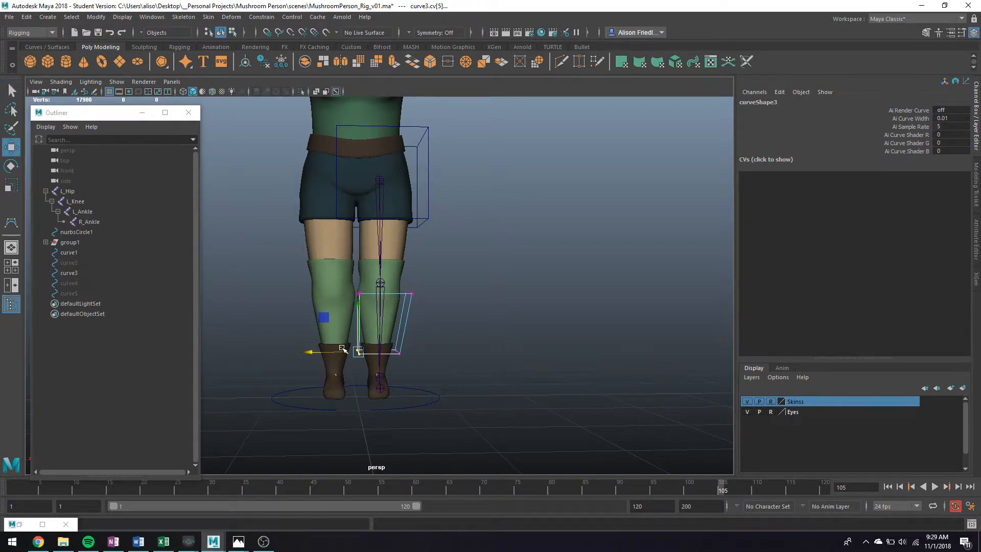
Step: Adjust curve3's right-hand CVs to finish fitting the knee box
{"action": "left_click", "coordinate": [375, 323]}
{"action": "left_click_drag", "start_coordinate": [397, 285], "coordinate": [448, 378]}
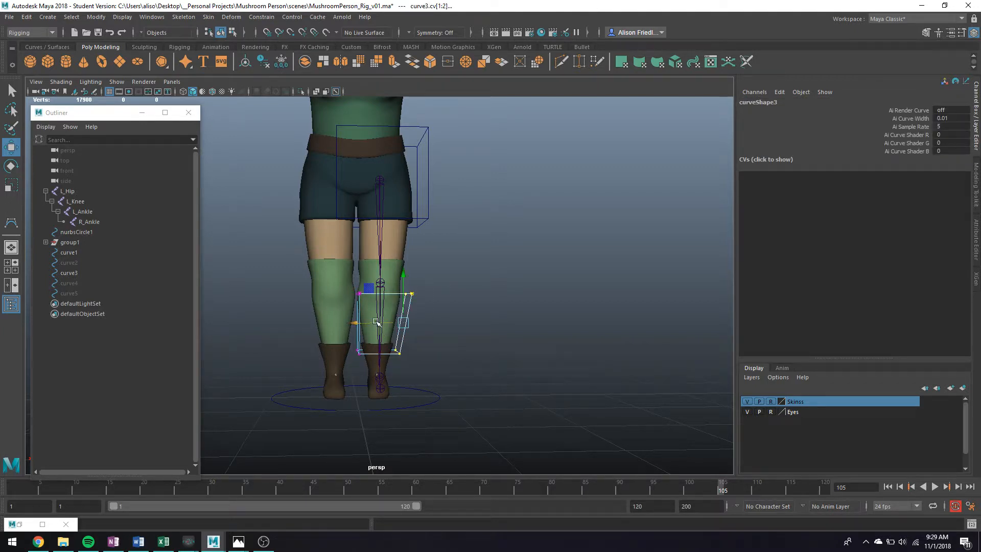
{"action": "left_click_drag", "start_coordinate": [377, 323], "coordinate": [408, 360]}
{"action": "key", "text": "ctrl+z"}
{"action": "key", "text": "q"}
{"action": "left_click_drag", "start_coordinate": [401, 284], "coordinate": [426, 308], "text": "shift"}
{"action": "key", "text": "w"}
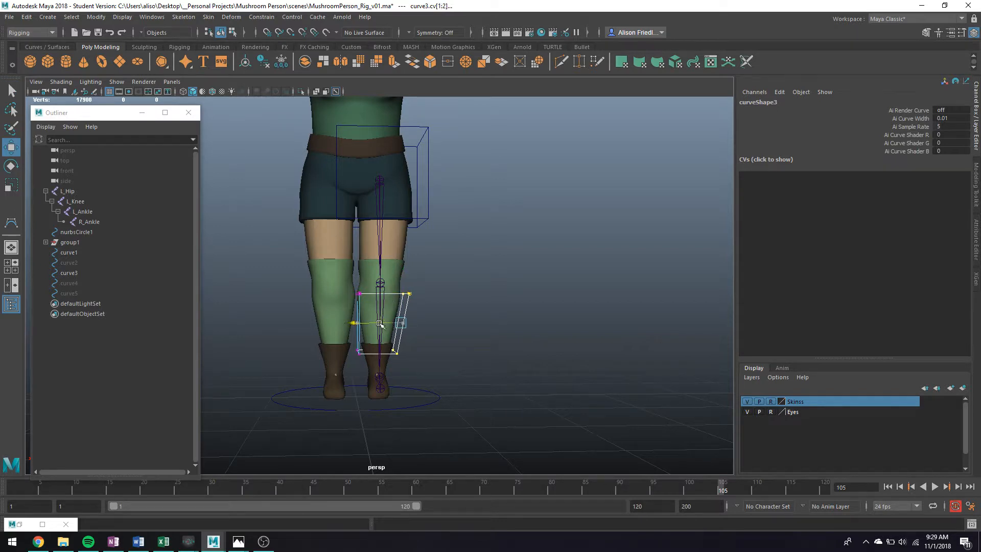
{"action": "key", "text": "q"}
Step: Move and scale hip box curve1's CVs down to fit around the thigh
{"action": "left_click", "coordinate": [423, 223]}
{"action": "right_click_drag", "start_coordinate": [423, 223], "coordinate": [408, 219]}
{"action": "left_click_drag", "start_coordinate": [475, 241], "coordinate": [392, 108]}
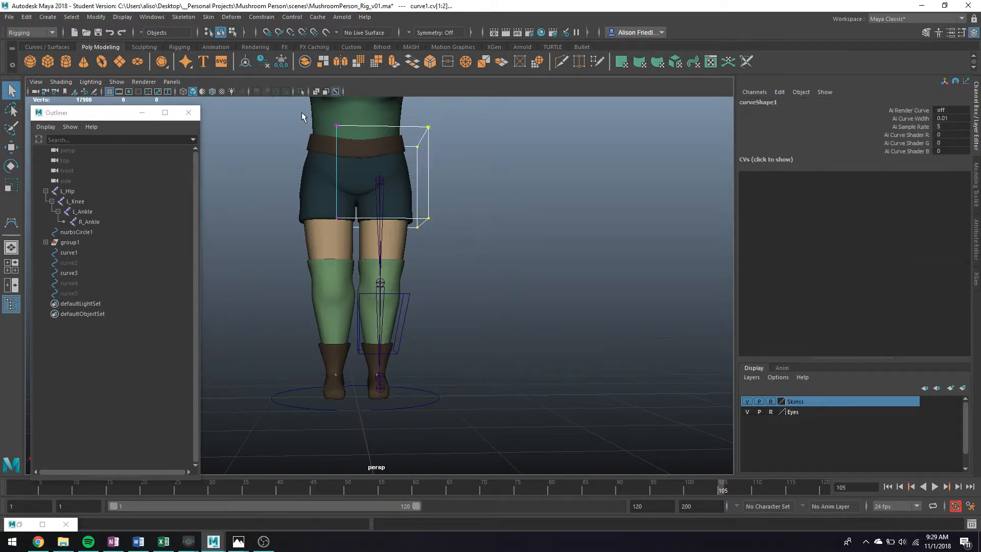
{"action": "key", "text": "w"}
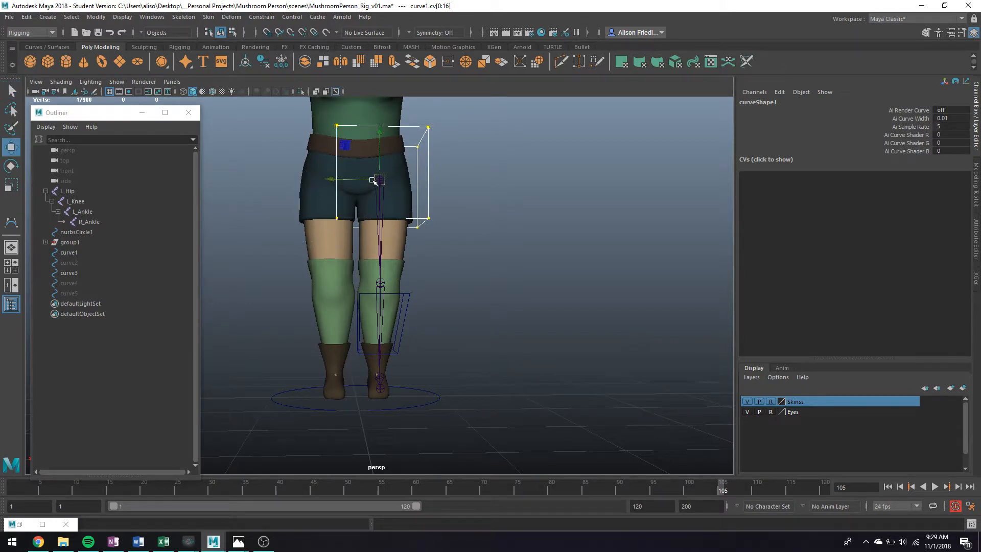
{"action": "left_click_drag", "start_coordinate": [381, 167], "coordinate": [391, 219]}
{"action": "key", "text": "r"}
{"action": "left_click_drag", "start_coordinate": [380, 181], "coordinate": [386, 200], "text": "ctrl"}
{"action": "left_click_drag", "start_coordinate": [408, 331], "coordinate": [327, 341], "text": "alt"}
{"action": "key", "text": "q"}
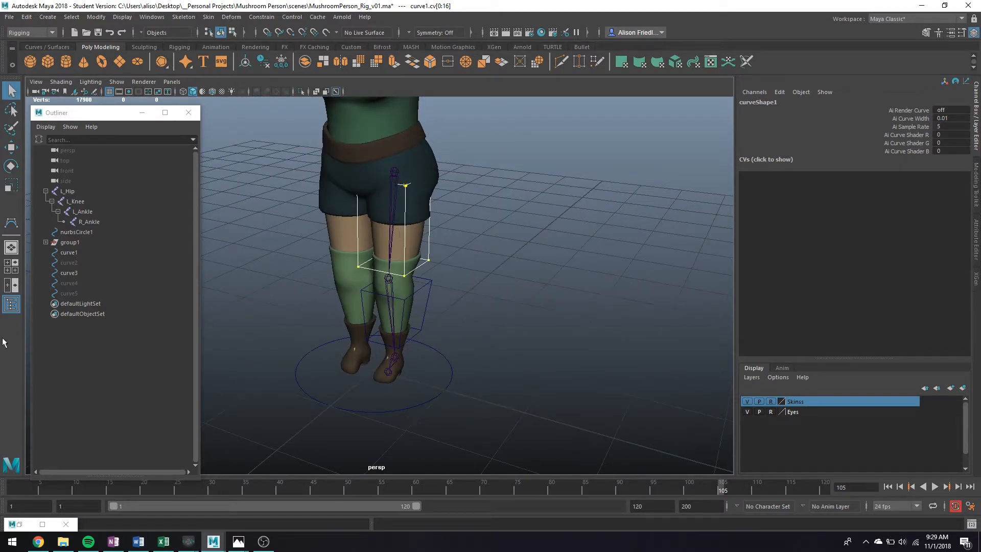
{"action": "left_click", "coordinate": [80, 292]}
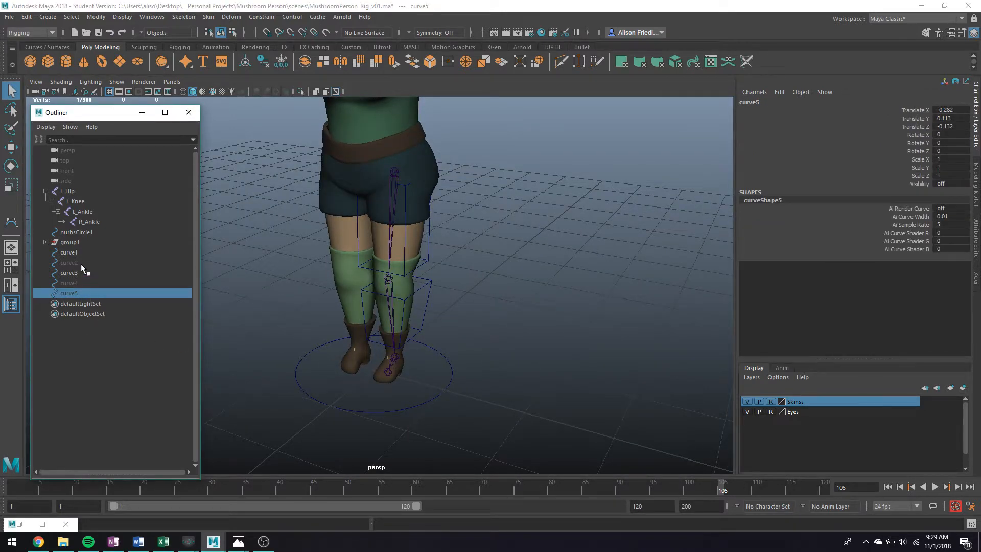
Step: Delete ankle boxes curve4 and curve5 and snap a duplicate of nurbsCircle1 to the ankle
{"action": "left_click", "coordinate": [81, 283], "text": "shift"}
{"action": "key", "text": "Delete"}
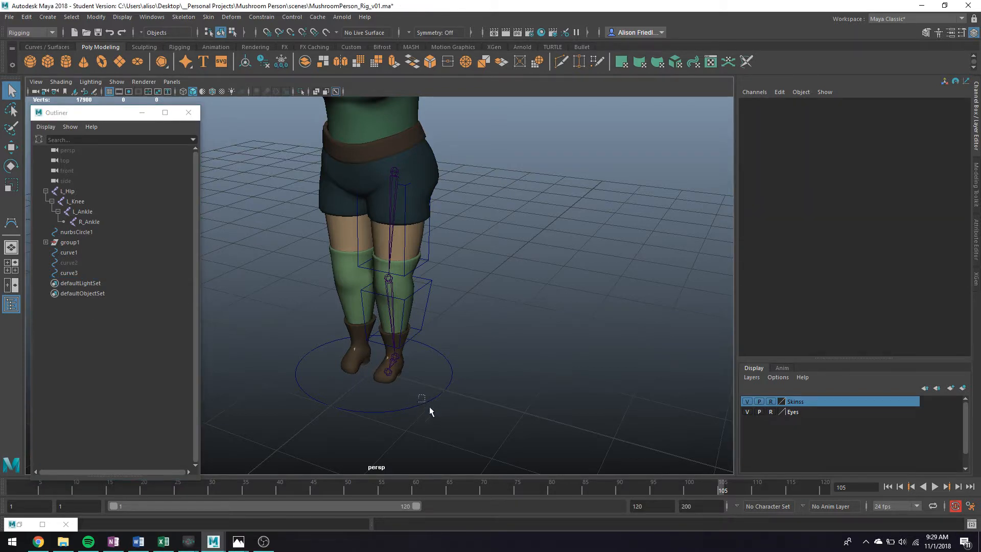
{"action": "left_click", "coordinate": [429, 407]}
{"action": "key", "text": "ctrl+d"}
{"action": "key", "text": "w"}
{"action": "key", "text": "v"}
{"action": "left_click_drag", "start_coordinate": [374, 373], "coordinate": [338, 385]}
Step: Hide the Skinss layer, then snap nurbsCircle2 to the ankle joint and scale it down
{"action": "left_click", "coordinate": [747, 401]}
{"action": "key", "text": "v"}
{"action": "key", "text": "r"}
Step: Duplicate it as nurbsCircle3 and snap it onto the lower ankle joint
{"action": "key", "text": "ctrl+d"}
{"action": "key", "text": "w"}
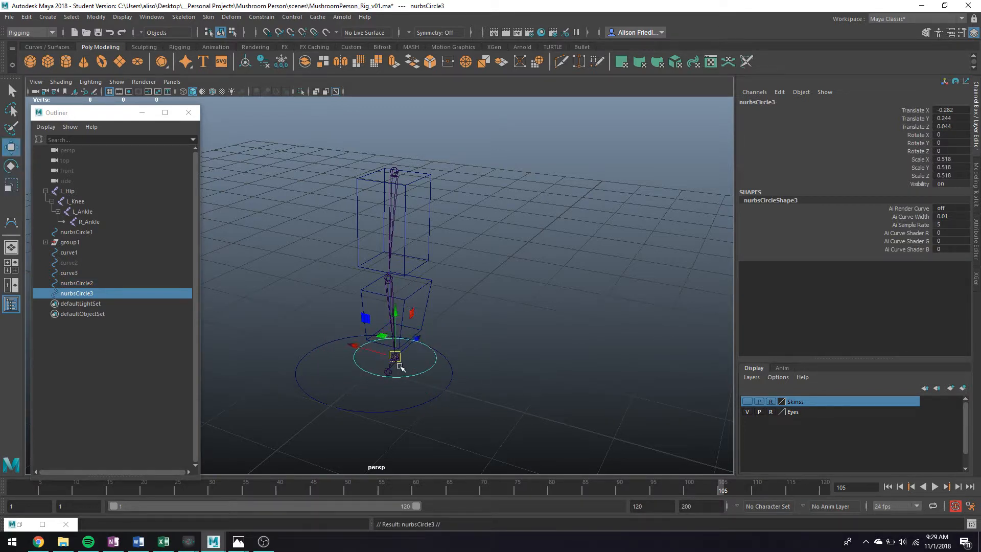
{"action": "key", "text": "v"}
{"action": "left_click_drag", "start_coordinate": [400, 366], "coordinate": [394, 376]}
{"action": "key", "text": "q"}
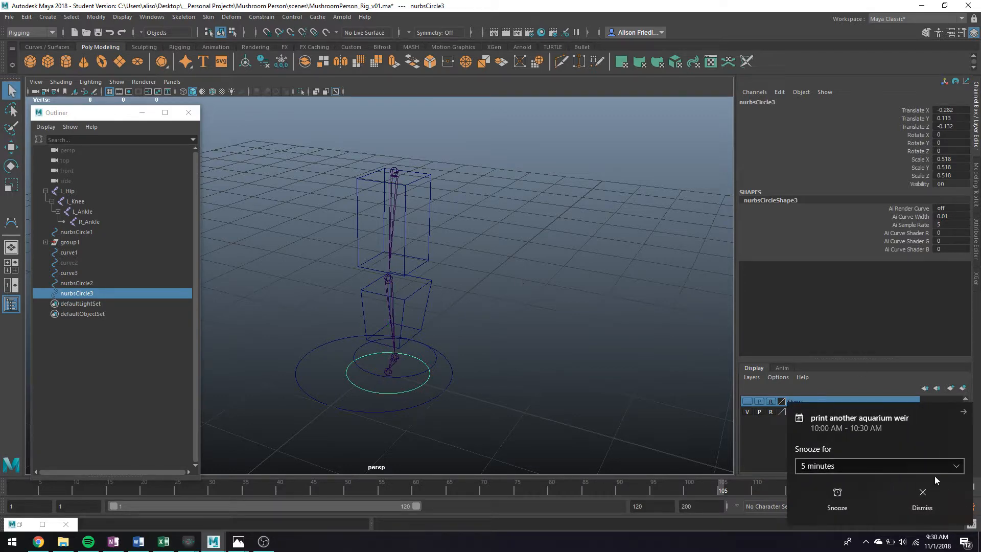
{"action": "left_click", "coordinate": [923, 492]}
{"action": "left_click_drag", "start_coordinate": [399, 198], "coordinate": [466, 245], "text": "alt"}
{"action": "key", "text": "w"}
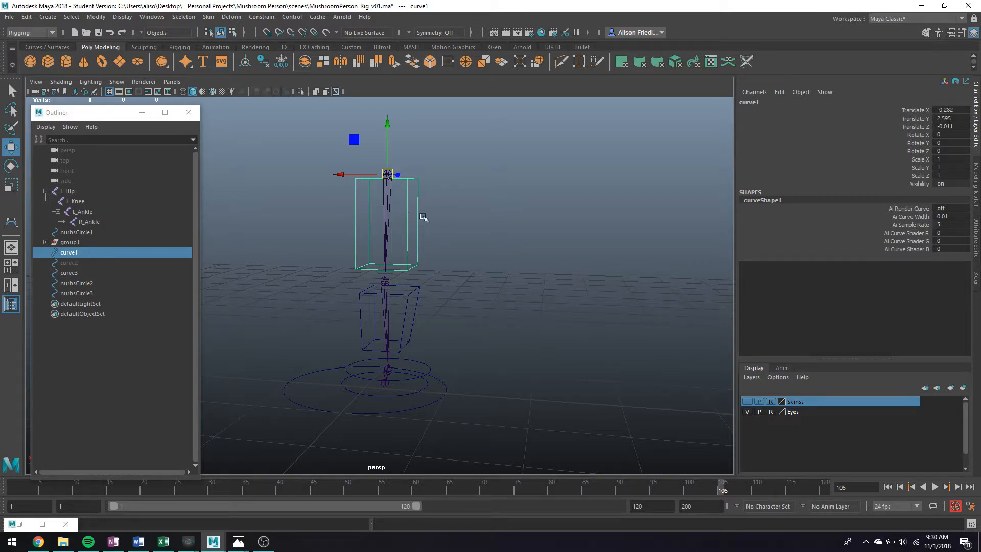
Step: Freeze all transforms on curve1, curve3, nurbsCircle2 and nurbsCircle3
{"action": "middle_click_drag", "start_coordinate": [394, 176], "coordinate": [397, 198], "text": "alt"}
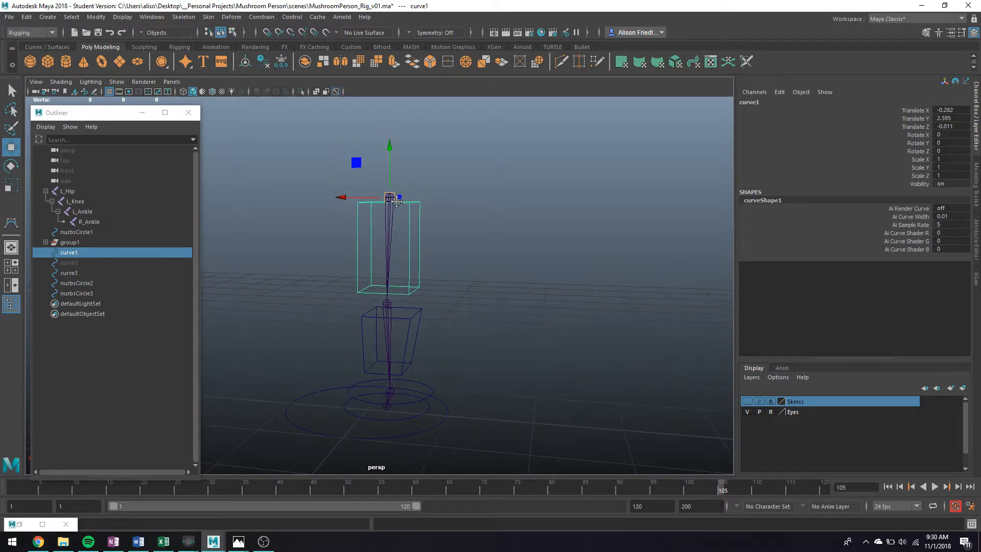
{"action": "scroll", "coordinate": [398, 199], "scroll_direction": "up", "scroll_amount": 3}
{"action": "scroll", "coordinate": [407, 200], "scroll_direction": "down", "scroll_amount": 2}
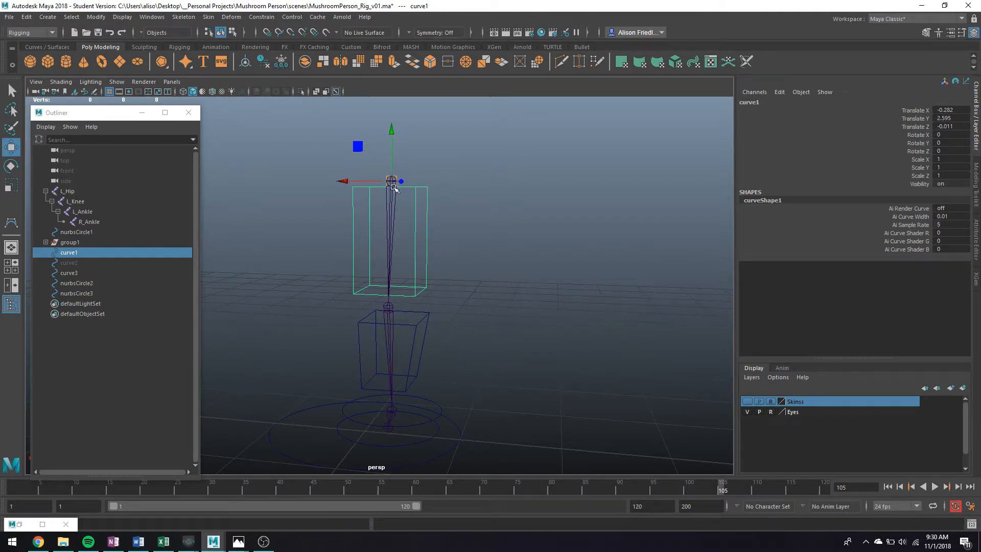
{"action": "key", "text": "q"}
{"action": "left_click", "coordinate": [418, 317], "text": "shift"}
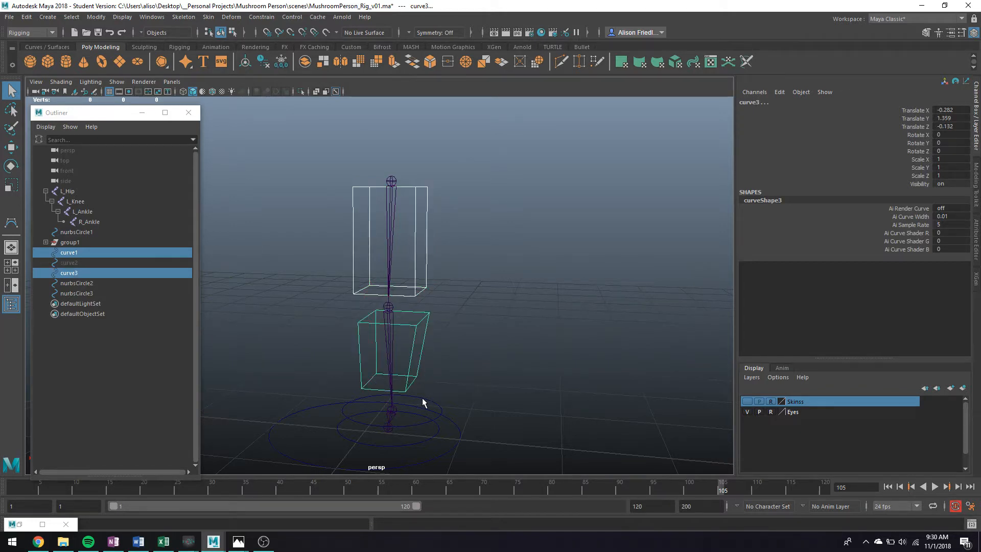
{"action": "left_click", "coordinate": [422, 398], "text": "shift"}
{"action": "left_click", "coordinate": [415, 416], "text": "shift"}
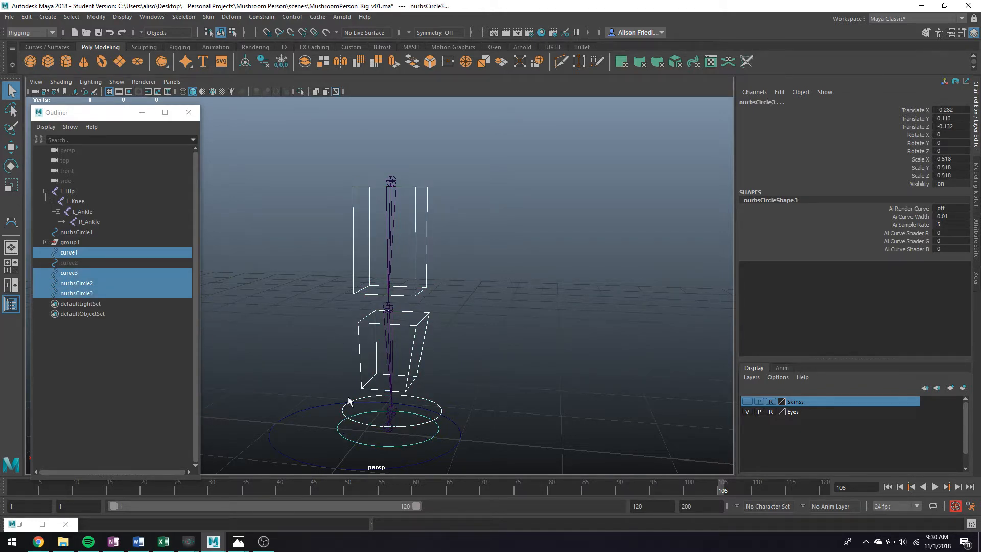
{"action": "right_click", "coordinate": [913, 167]}
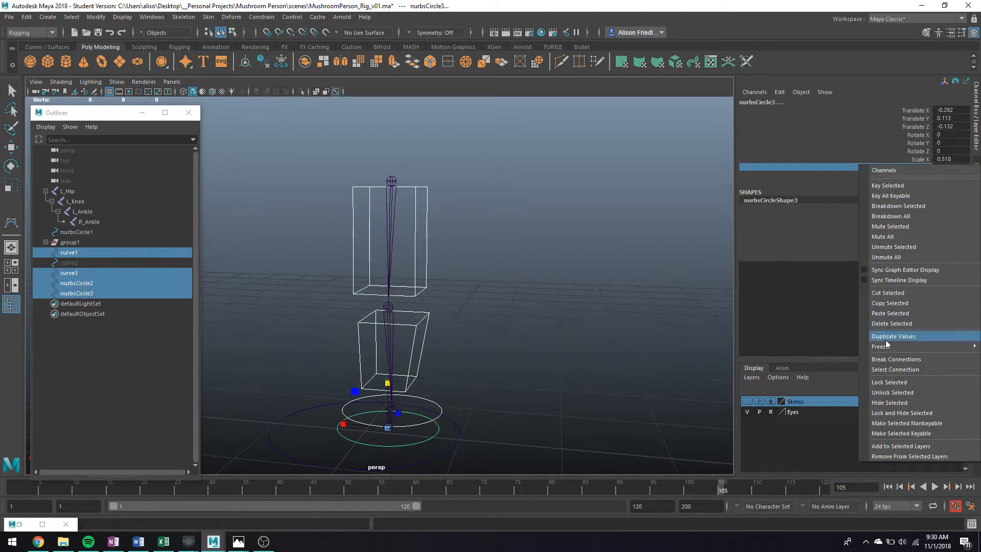
{"action": "mouse_move", "coordinate": [909, 346]}
{"action": "left_click", "coordinate": [807, 378]}
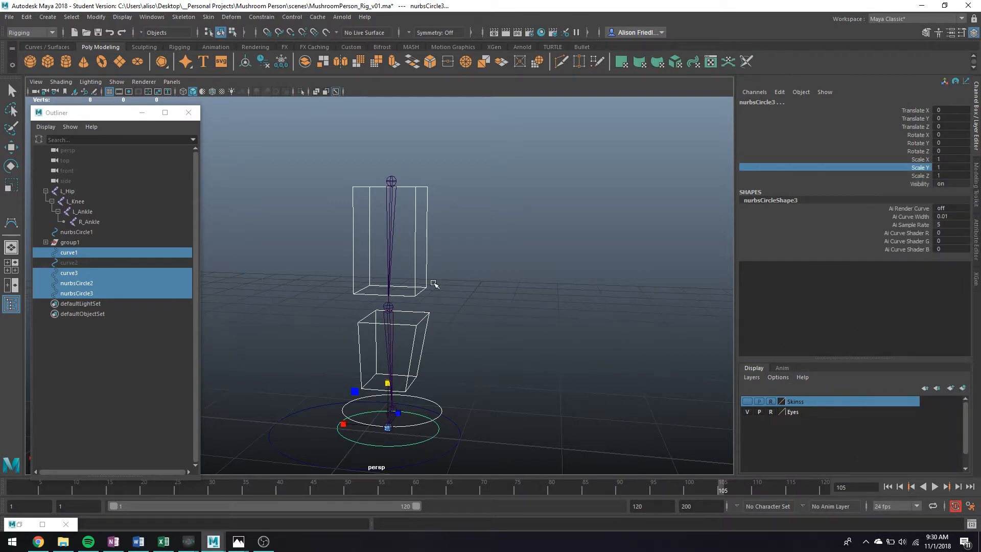
Step: Hide the unused original circle nurbsCircle1
{"action": "middle_click_drag", "start_coordinate": [432, 283], "coordinate": [429, 233], "text": "alt"}
{"action": "mouse_move", "coordinate": [429, 234]}
{"action": "left_mouse_down", "text": "alt"}
{"action": "mouse_move", "coordinate": [458, 250]}
{"action": "mouse_move", "coordinate": [436, 233]}
{"action": "left_mouse_up", "text": "alt"}
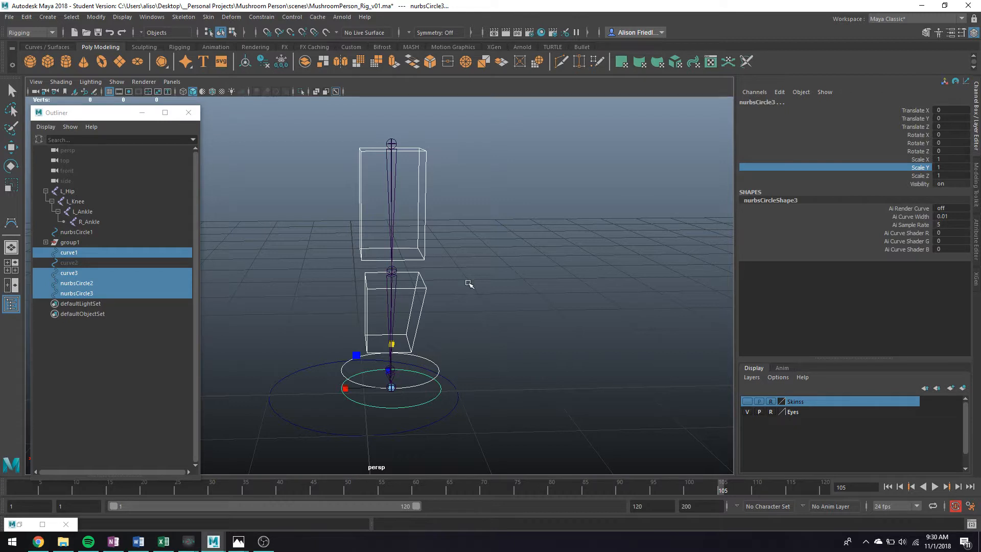
{"action": "left_click_drag", "start_coordinate": [467, 283], "coordinate": [445, 291], "text": "alt"}
{"action": "left_click_drag", "start_coordinate": [460, 397], "coordinate": [519, 440]}
{"action": "key", "text": "ctrl+h"}
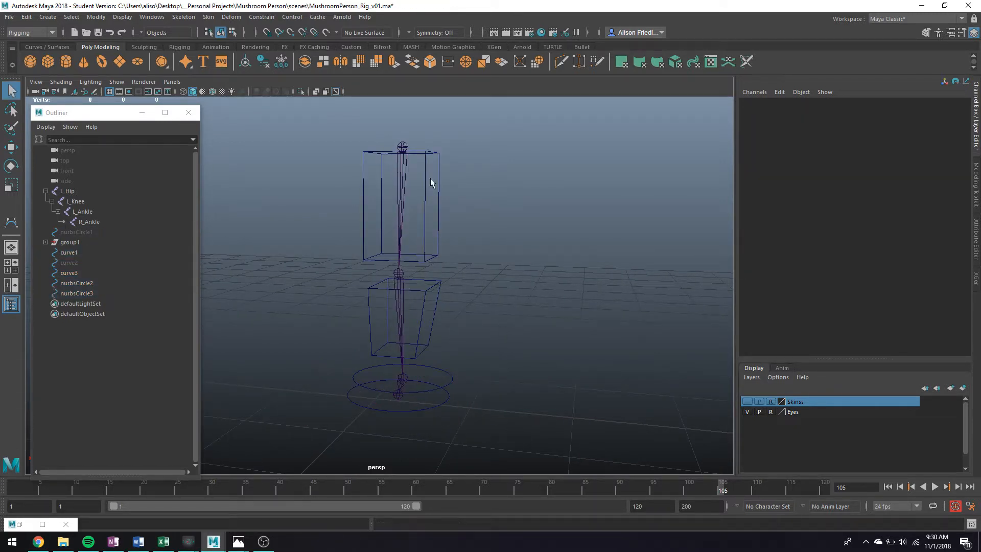
Step: Test-rotate the upper box control, then undo the rotation
{"action": "left_click", "coordinate": [439, 202]}
{"action": "left_click_drag", "start_coordinate": [447, 204], "coordinate": [466, 185], "text": "alt"}
{"action": "key", "text": "e"}
{"action": "key", "text": "ctrl+z"}
{"action": "key", "text": "q"}
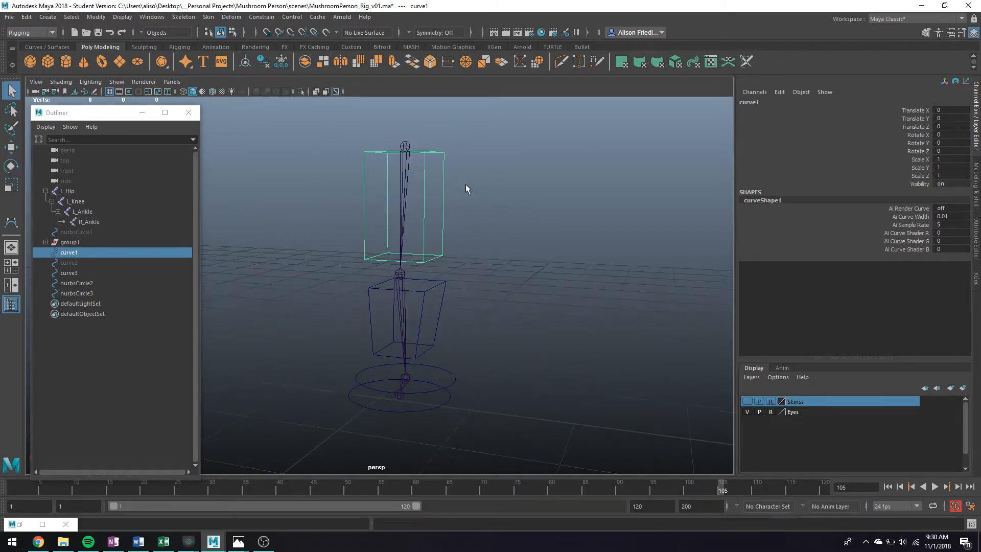
Step: Orient-constrain L_Hip to the upper box with Maintain offset, then test-rotate and undo
{"action": "left_click", "coordinate": [406, 167], "text": "shift"}
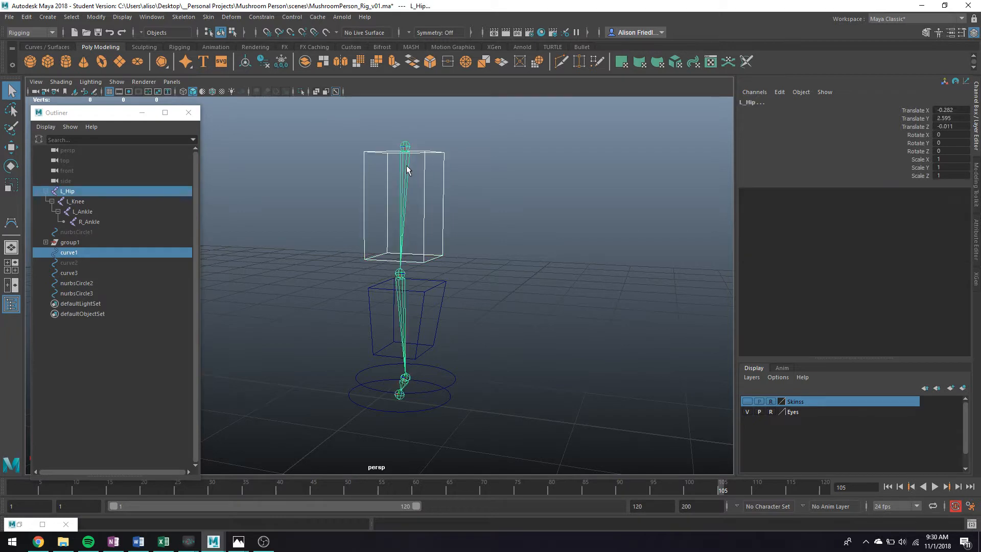
{"action": "left_click", "coordinate": [258, 17]}
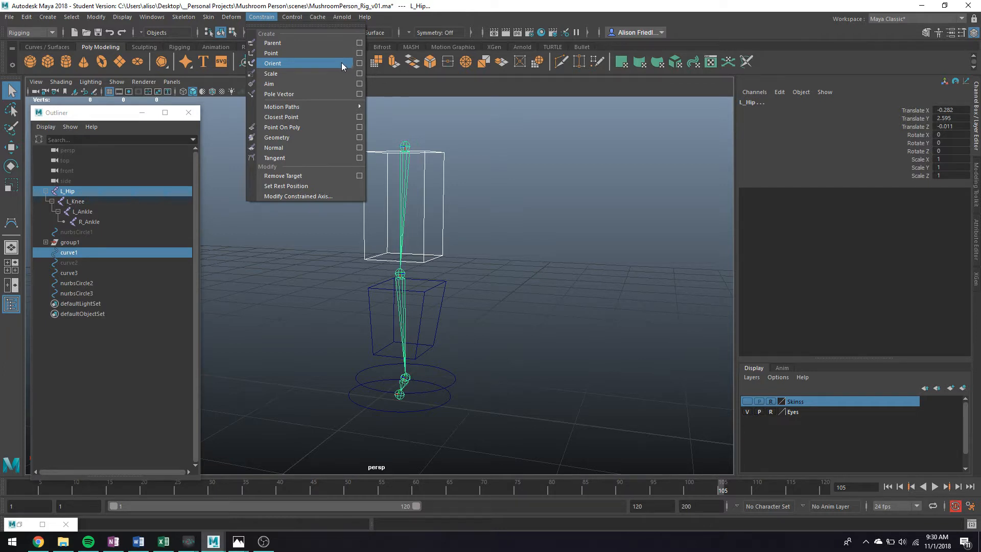
{"action": "left_click", "coordinate": [359, 64]}
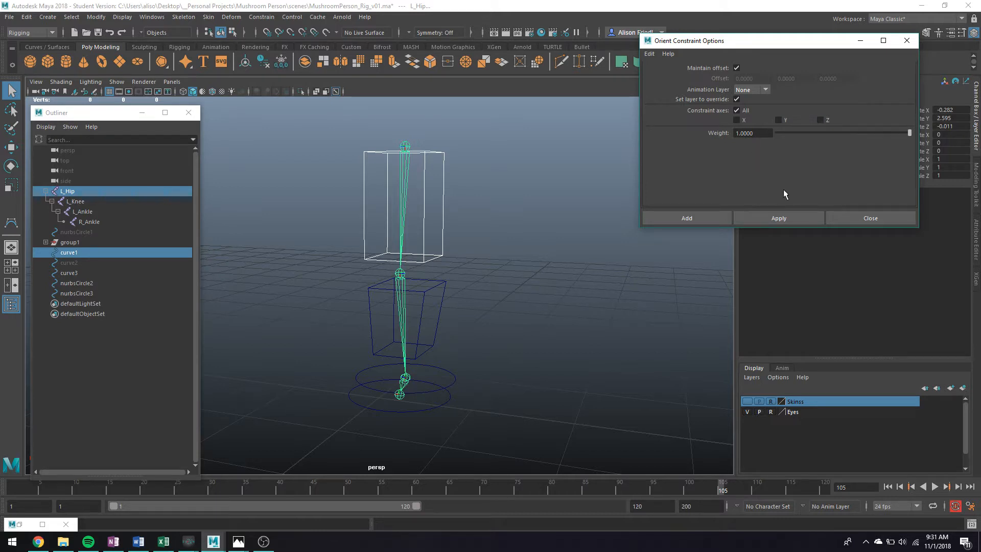
{"action": "left_click", "coordinate": [772, 218]}
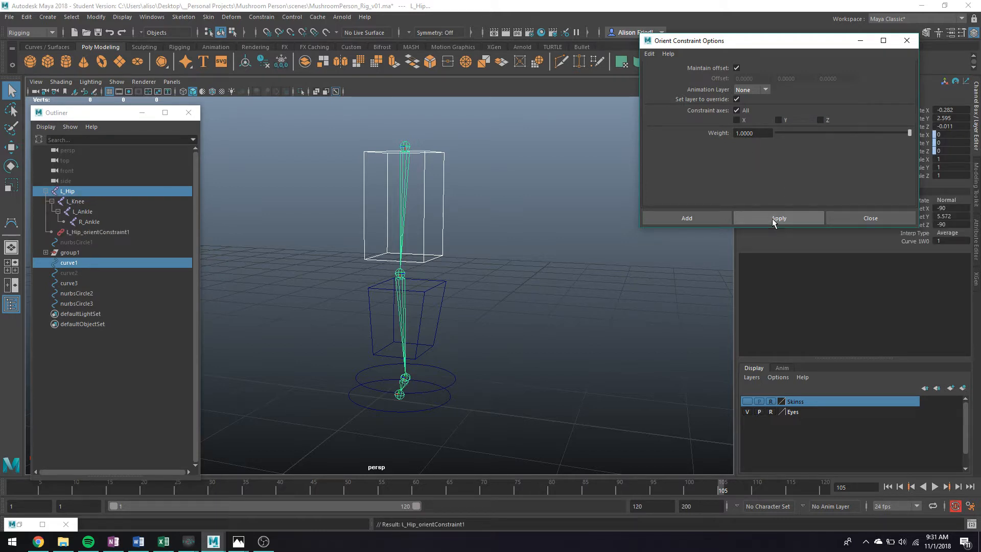
{"action": "left_click", "coordinate": [410, 240]}
{"action": "key", "text": "e"}
{"action": "left_click_drag", "start_coordinate": [399, 193], "coordinate": [441, 145]}
{"action": "key", "text": "ctrl+z"}
{"action": "key", "text": "ctrl+z"}
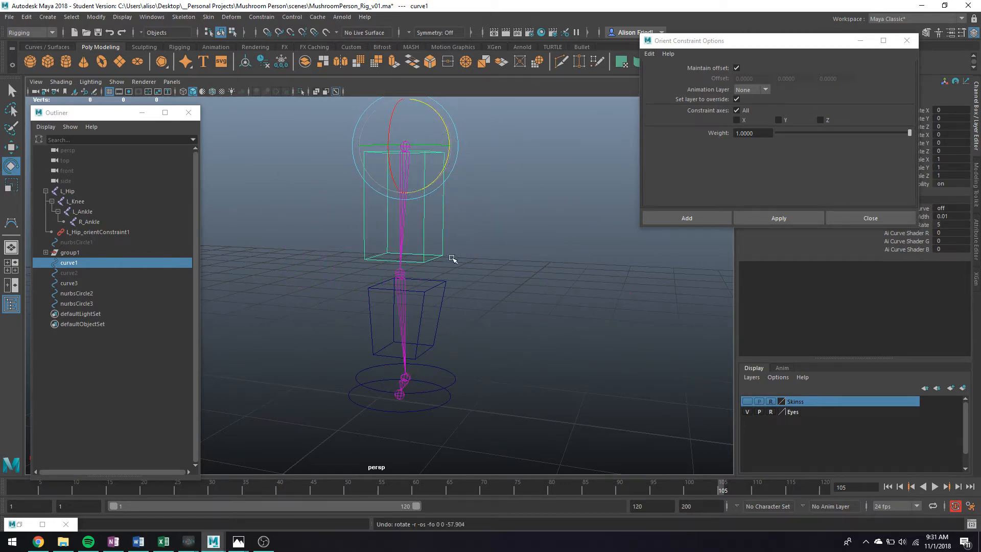
{"action": "key", "text": "q"}
Step: Orient-constrain L_Knee to the lower box, reapplying with Maintain offset kept on
{"action": "left_click", "coordinate": [442, 299]}
{"action": "left_click", "coordinate": [736, 67]}
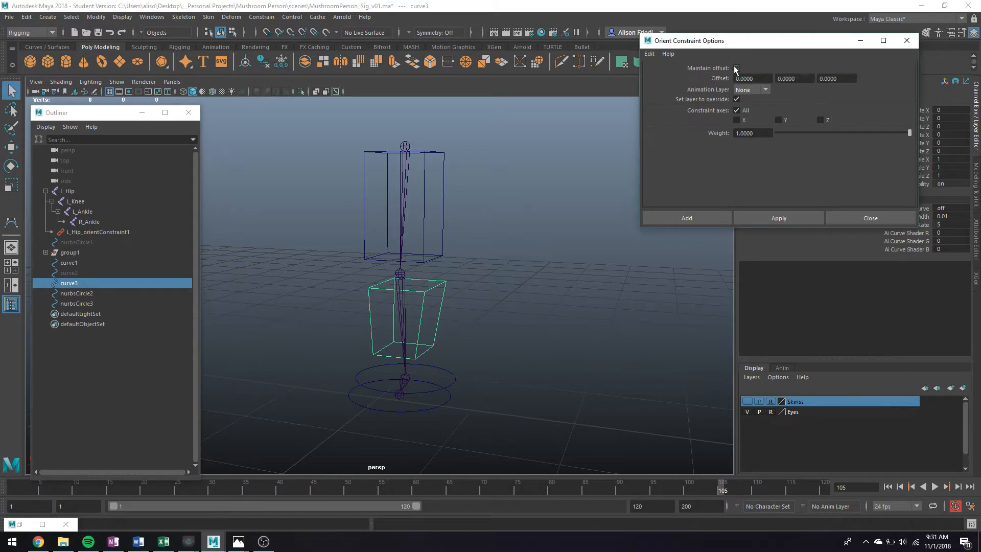
{"action": "left_click", "coordinate": [401, 282], "text": "shift"}
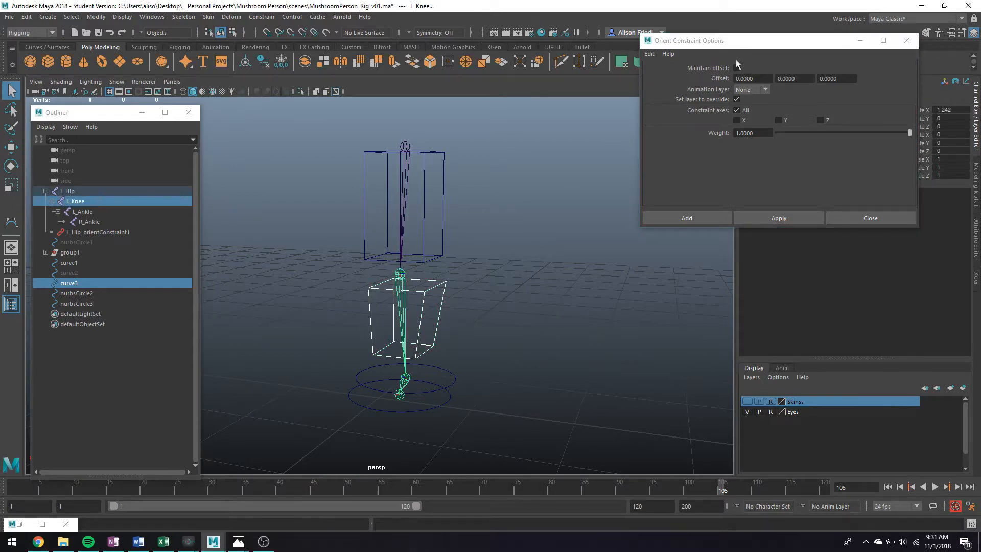
{"action": "left_click", "coordinate": [786, 216]}
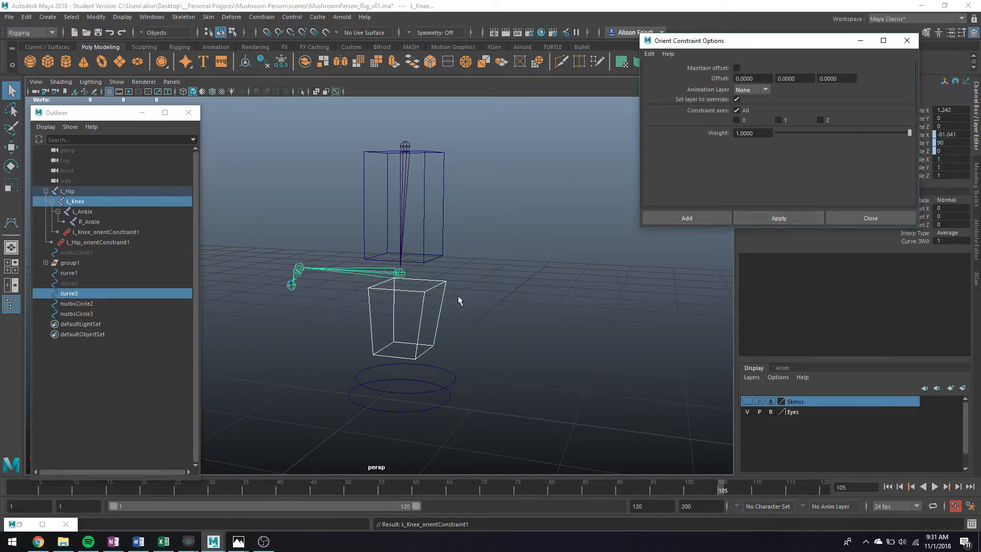
{"action": "left_click_drag", "start_coordinate": [458, 301], "coordinate": [424, 266], "text": "alt"}
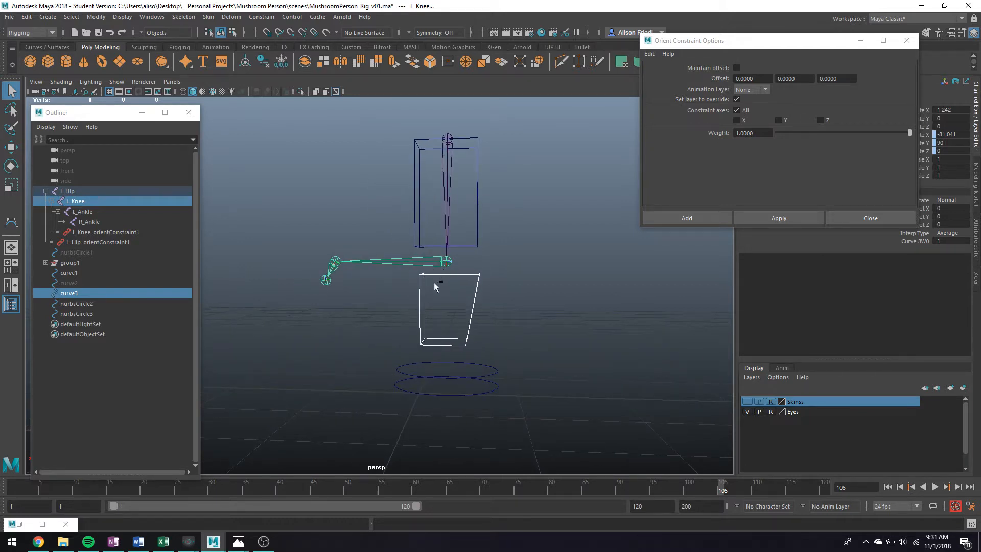
{"action": "key", "text": "ctrl+z"}
{"action": "left_click", "coordinate": [736, 68]}
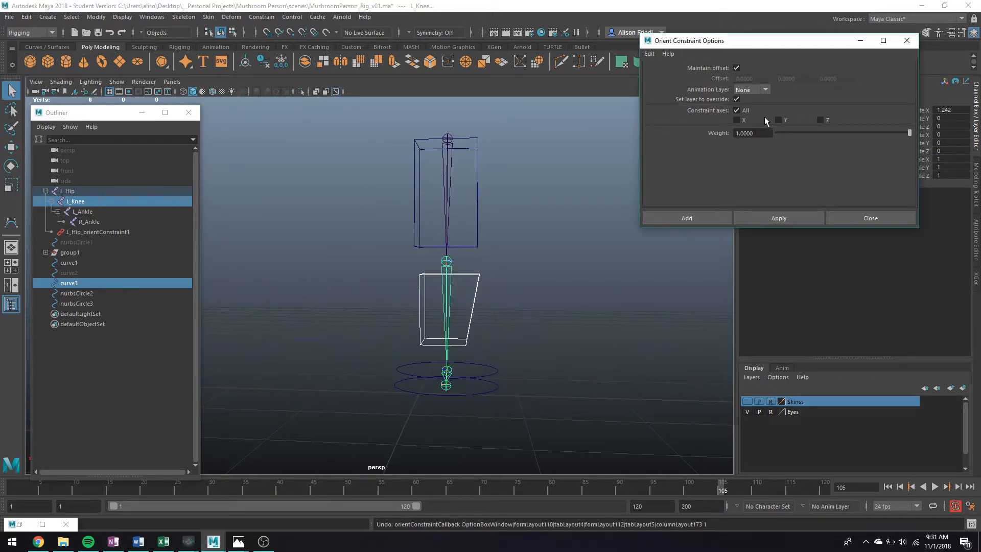
{"action": "left_click", "coordinate": [790, 216]}
Step: Orient-constrain L_Ankle to the upper ankle circle and R_Ankle to the outer circle
{"action": "middle_click_drag", "start_coordinate": [472, 347], "coordinate": [465, 263], "text": "alt"}
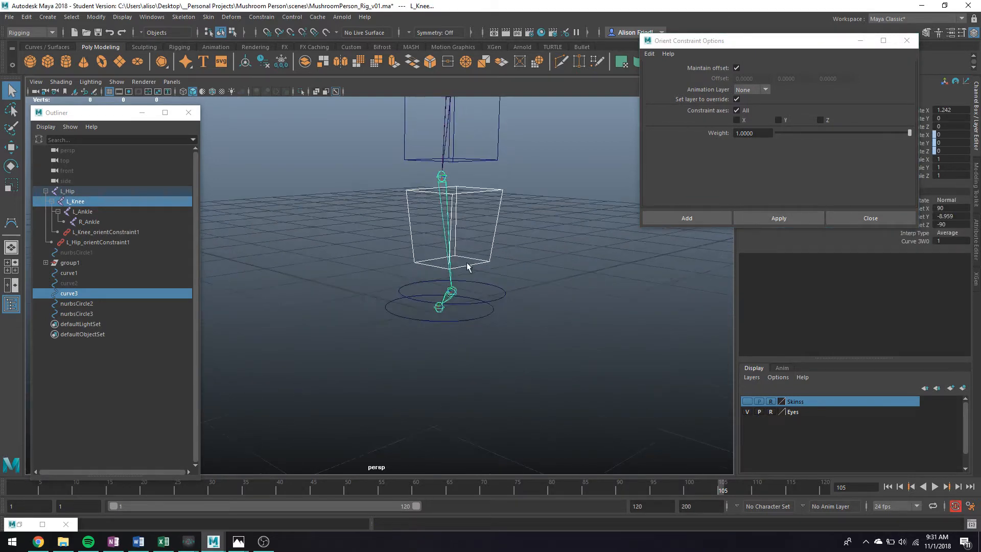
{"action": "right_click_drag", "start_coordinate": [465, 263], "coordinate": [496, 281], "text": "alt"}
{"action": "left_click", "coordinate": [485, 276]}
{"action": "left_click", "coordinate": [527, 297], "text": "shift"}
{"action": "key", "text": "g"}
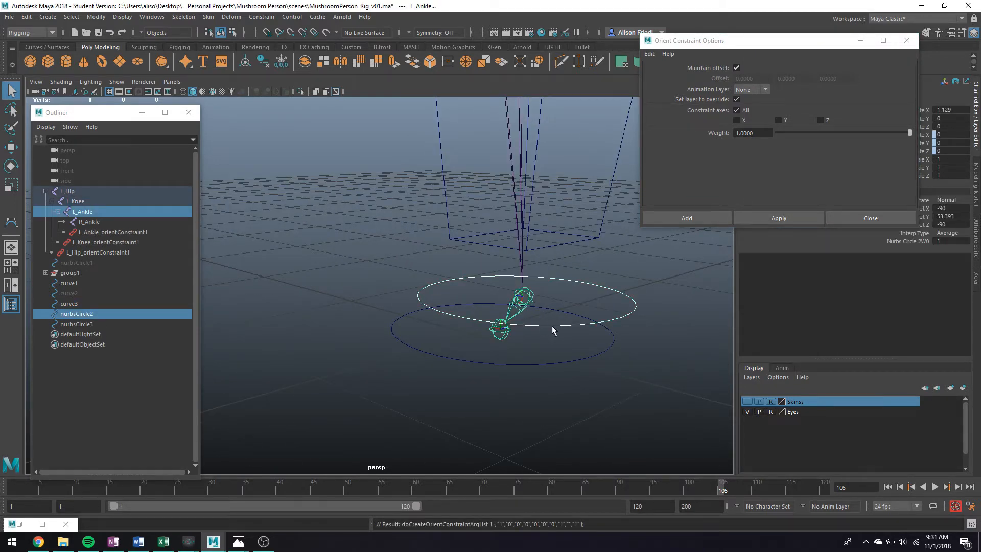
{"action": "left_click", "coordinate": [559, 320]}
{"action": "left_click", "coordinate": [505, 335], "text": "shift"}
{"action": "key", "text": "g"}
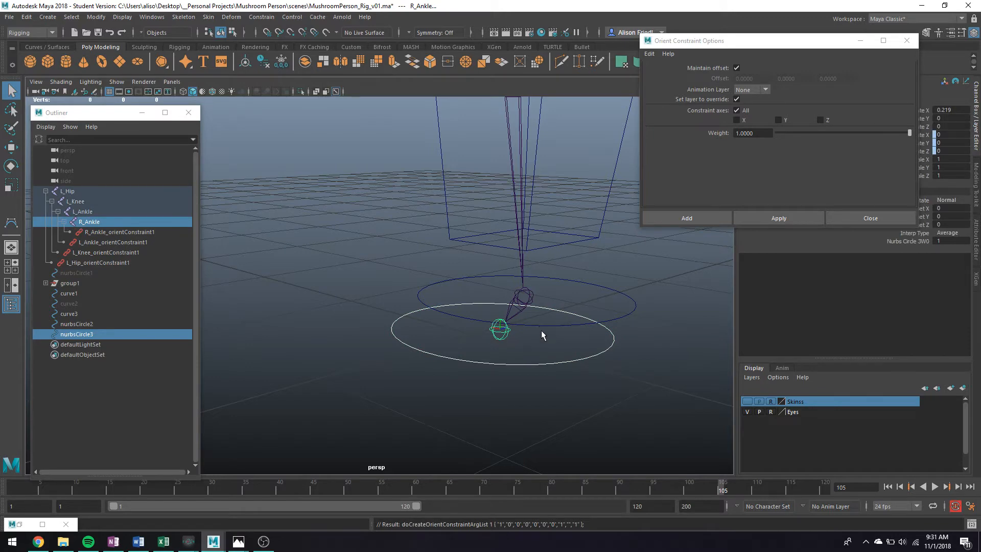
{"action": "right_click_drag", "start_coordinate": [541, 336], "coordinate": [533, 235], "text": "alt"}
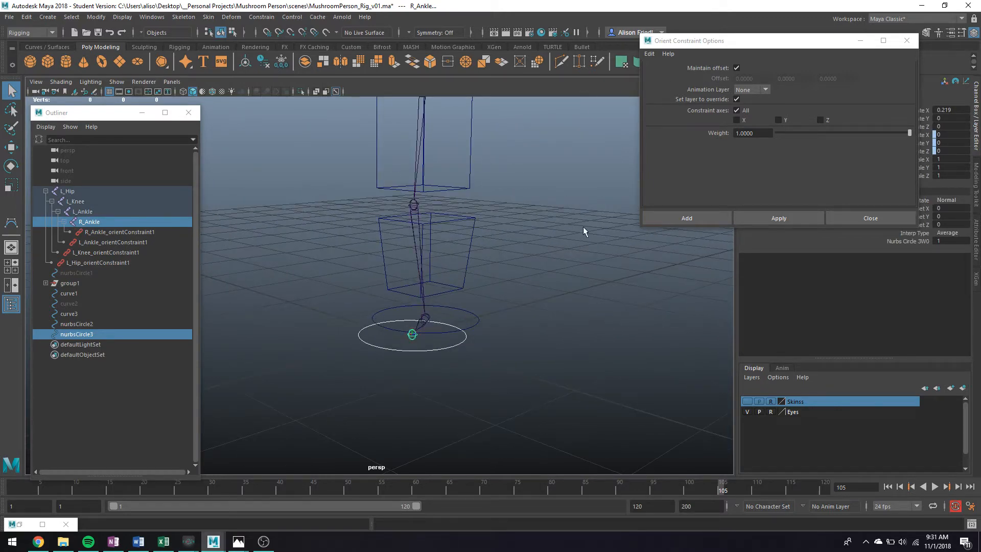
{"action": "left_click_drag", "start_coordinate": [515, 214], "coordinate": [456, 231], "text": "alt"}
{"action": "left_click", "coordinate": [380, 218]}
{"action": "key", "text": "e"}
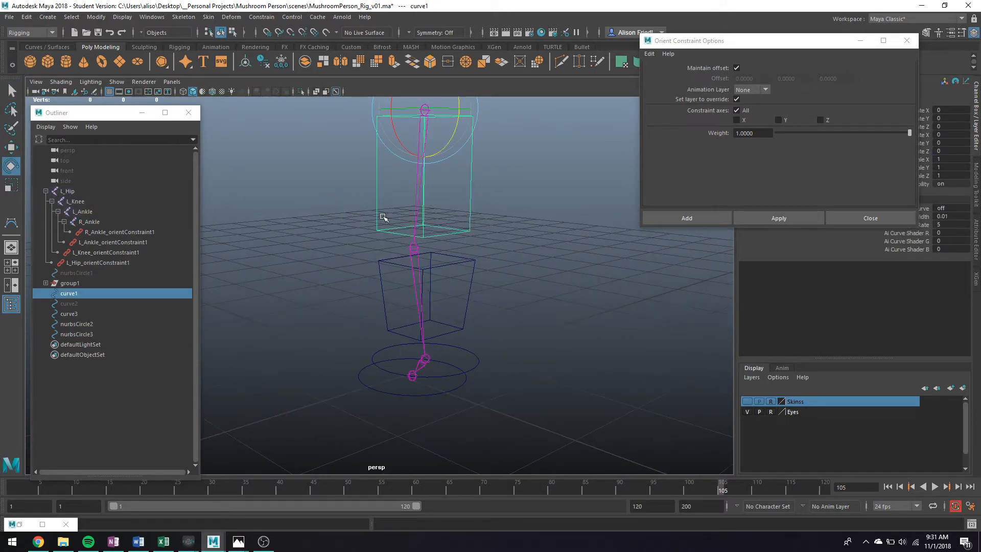
{"action": "left_click_drag", "start_coordinate": [395, 131], "coordinate": [400, 104]}
{"action": "left_click_drag", "start_coordinate": [462, 280], "coordinate": [397, 250], "text": "alt"}
{"action": "left_click_drag", "start_coordinate": [407, 195], "coordinate": [390, 213]}
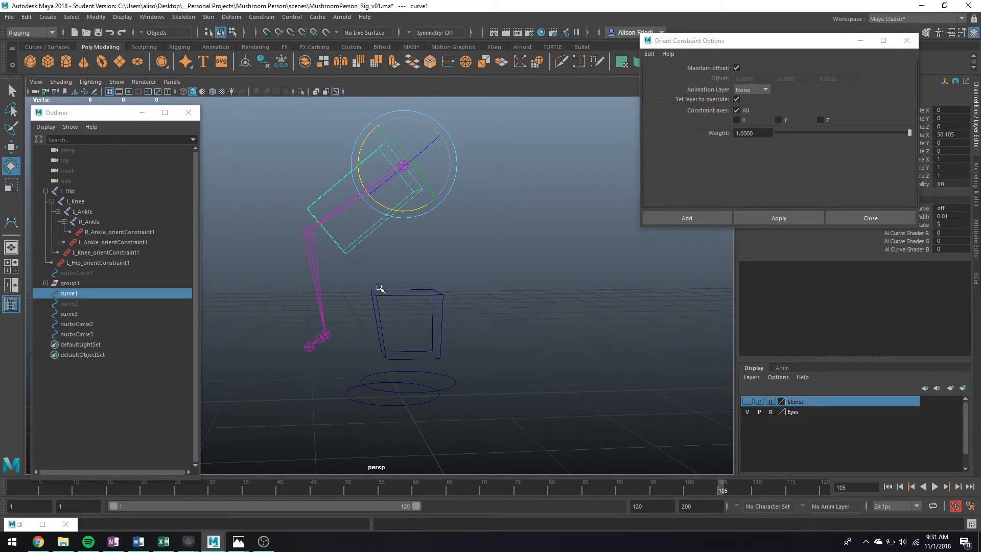
{"action": "key", "text": "q"}
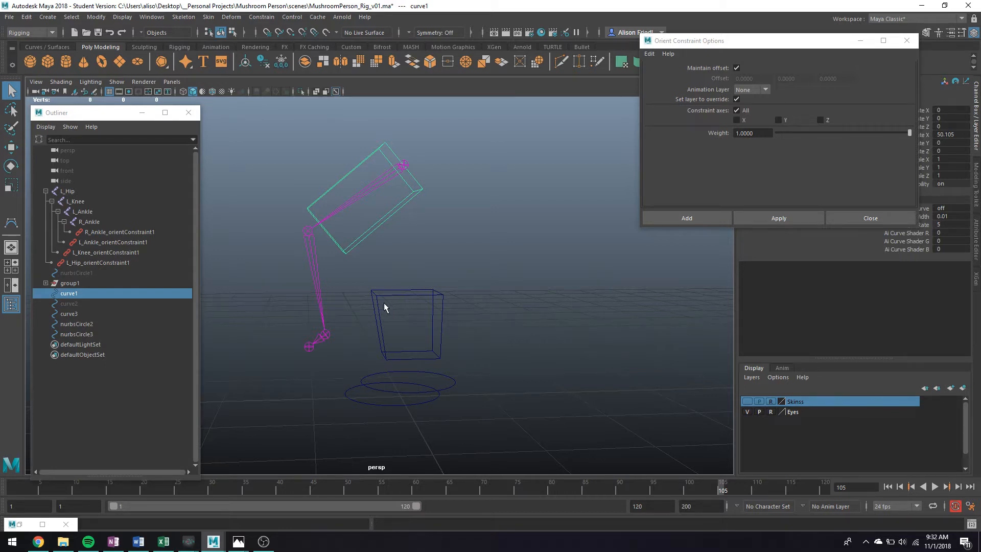
{"action": "key", "text": "ctrl+z"}
{"action": "key", "text": "ctrl+z"}
{"action": "key", "text": "ctrl+z"}
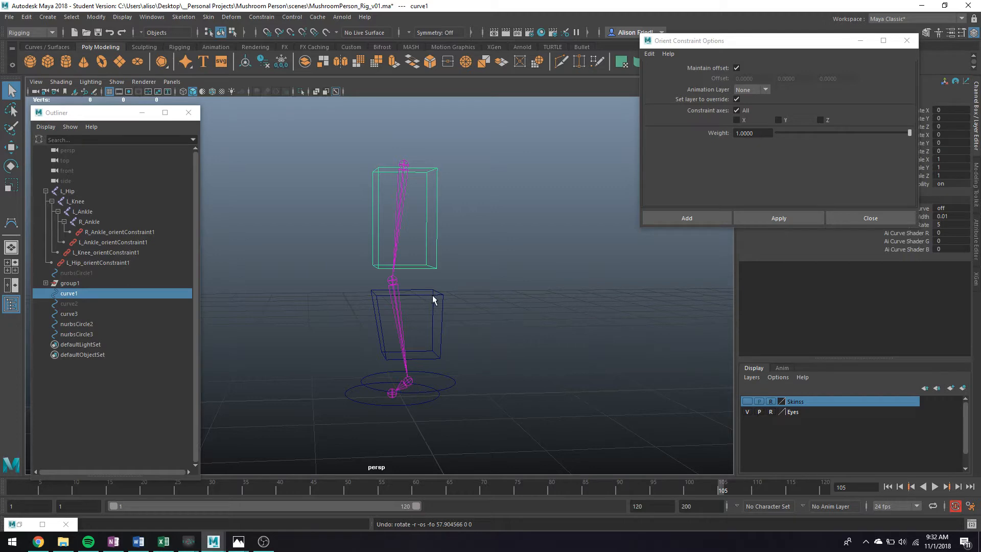
{"action": "left_click_drag", "start_coordinate": [433, 299], "coordinate": [370, 313], "text": "alt"}
{"action": "left_click", "coordinate": [367, 328]}
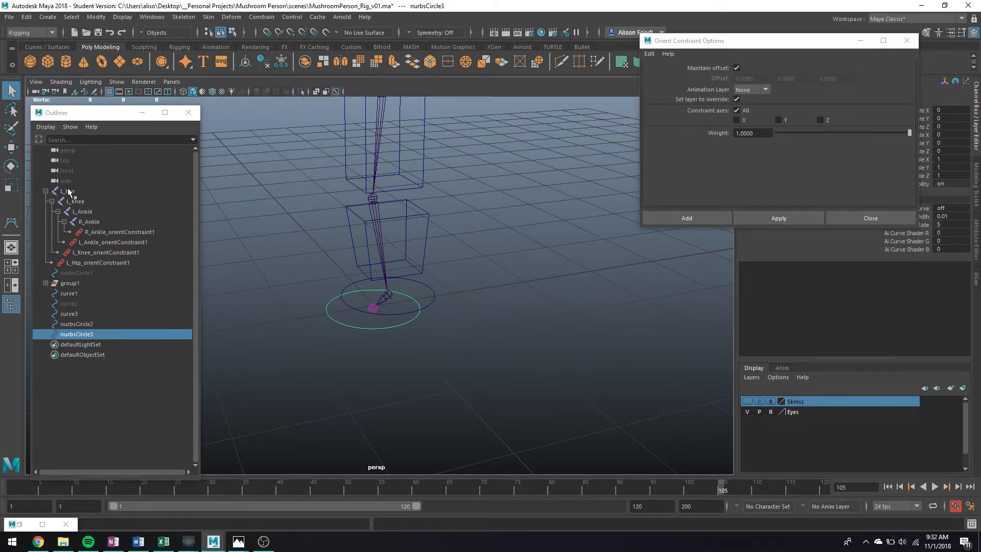
Step: Parent the outer circle under the upper ankle circle, and nurbsCircle2 under curve3
{"action": "left_click", "coordinate": [431, 305], "text": "shift"}
{"action": "key", "text": "p"}
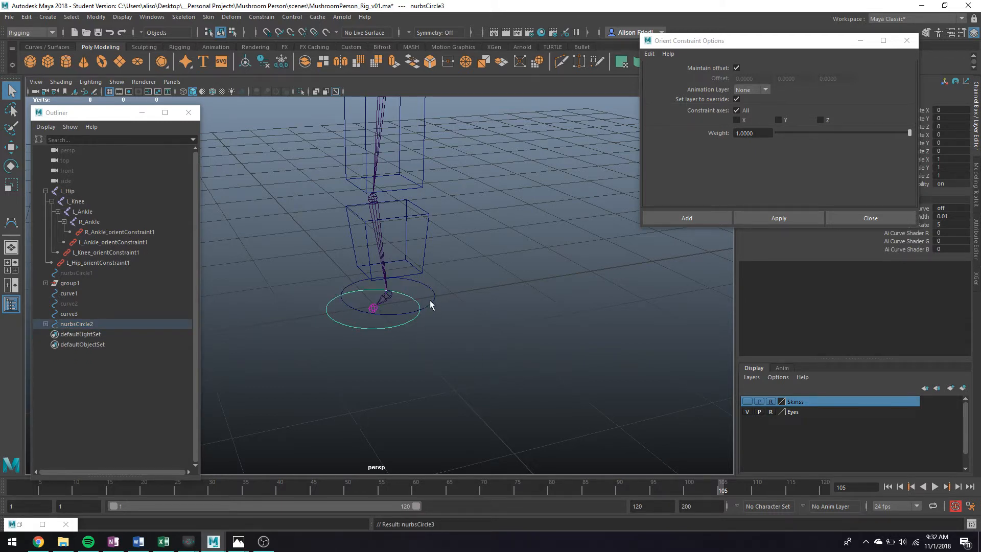
{"action": "left_click", "coordinate": [45, 324]}
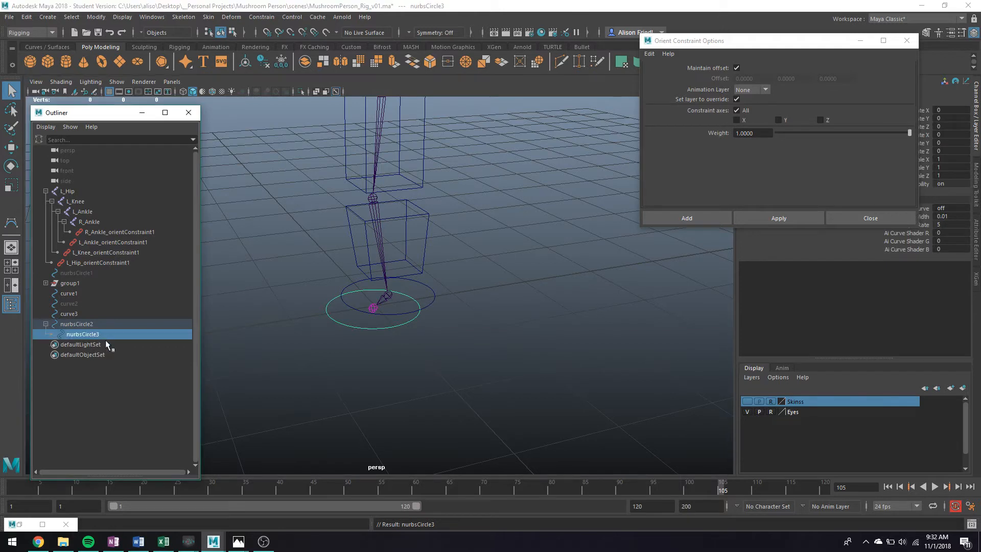
{"action": "left_click", "coordinate": [435, 303]}
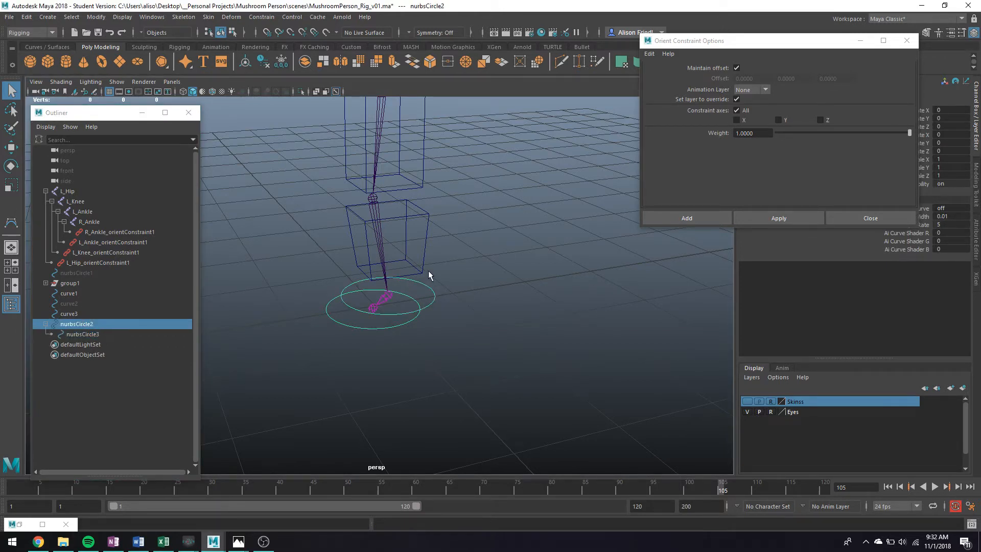
{"action": "left_click", "coordinate": [426, 270], "text": "shift"}
{"action": "key", "text": "p"}
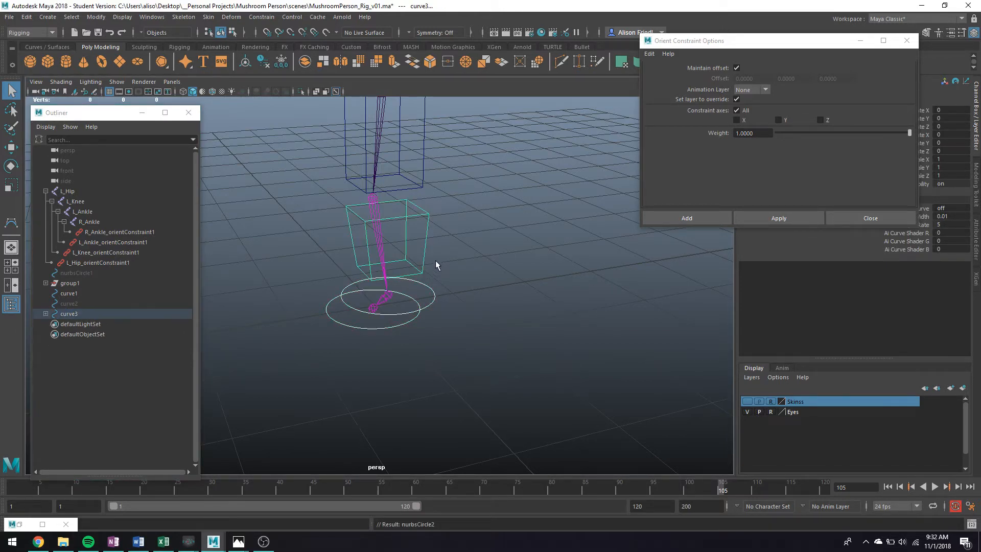
Step: Parent the lower leg box curve3 under the upper leg box curve1
{"action": "left_click", "coordinate": [432, 217]}
{"action": "left_click", "coordinate": [428, 181], "text": "shift"}
{"action": "key", "text": "h"}
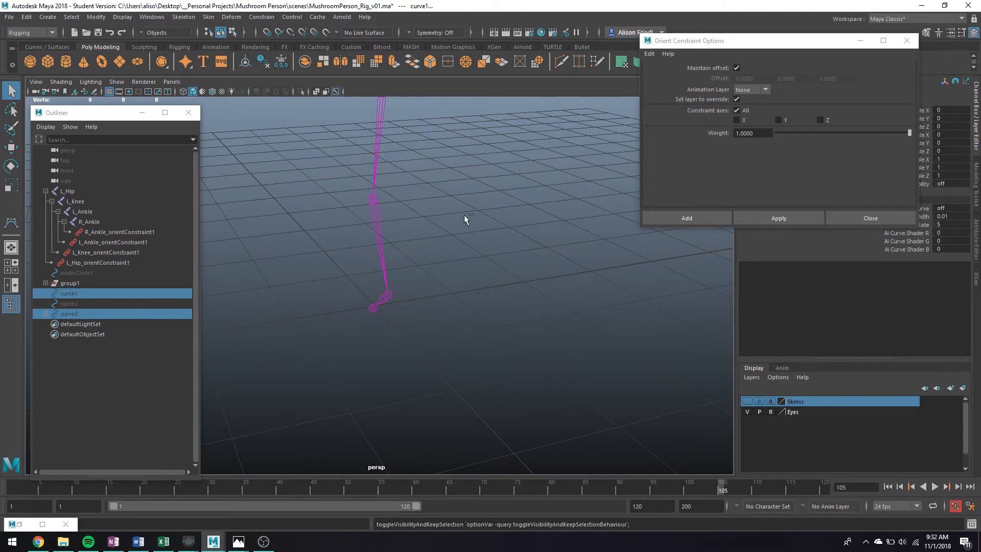
{"action": "key", "text": "ctrl+z"}
{"action": "key", "text": "p"}
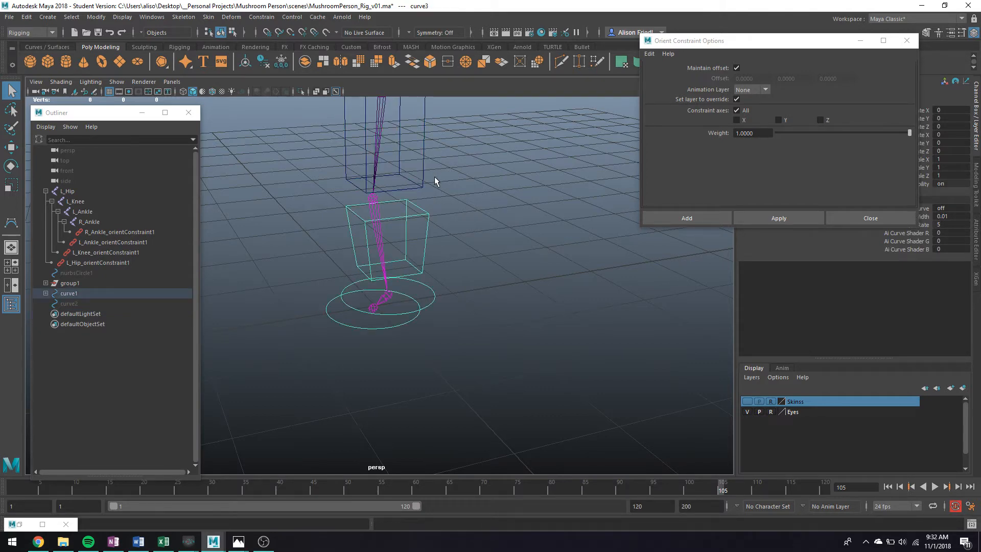
Step: Test the rig by rotating the upper leg box and bending the lower leg box
{"action": "left_click", "coordinate": [424, 184]}
{"action": "scroll", "coordinate": [424, 204], "scroll_direction": "down", "scroll_amount": 5}
{"action": "scroll", "coordinate": [431, 228], "scroll_direction": "up", "scroll_amount": 3}
{"action": "key", "text": "e"}
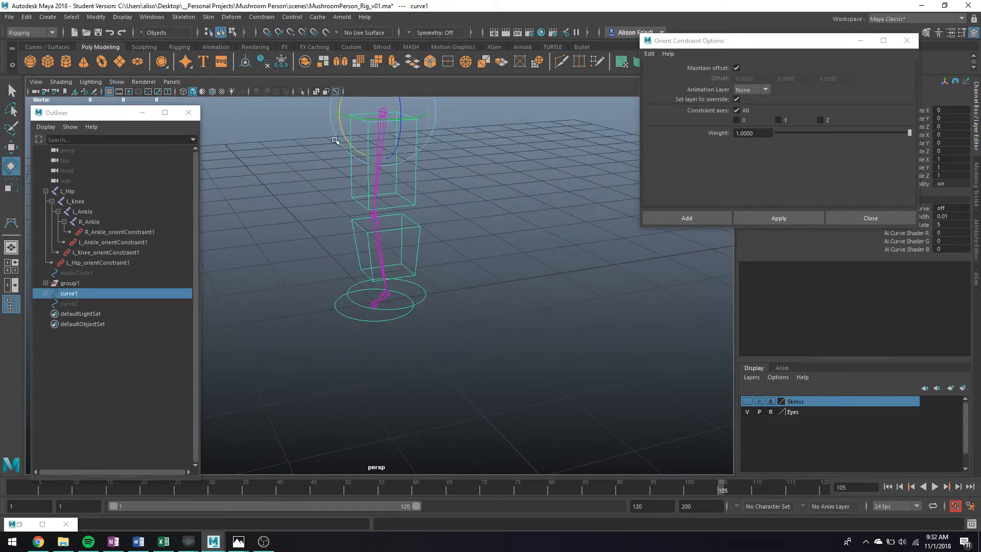
{"action": "left_click_drag", "start_coordinate": [337, 142], "coordinate": [303, 107]}
{"action": "key", "text": "q"}
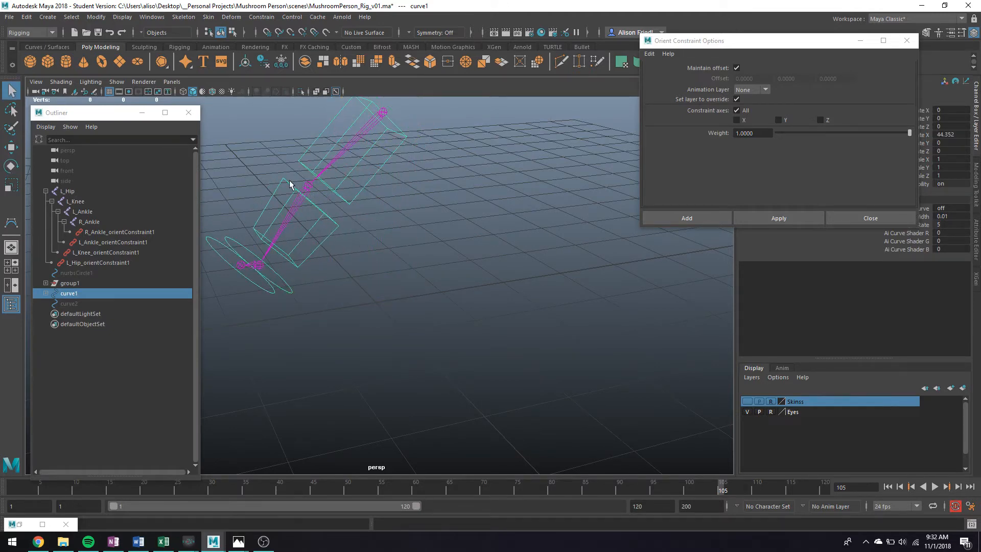
{"action": "left_click", "coordinate": [290, 184]}
{"action": "key", "text": "e"}
{"action": "left_click_drag", "start_coordinate": [265, 174], "coordinate": [358, 273]}
{"action": "key", "text": "q"}
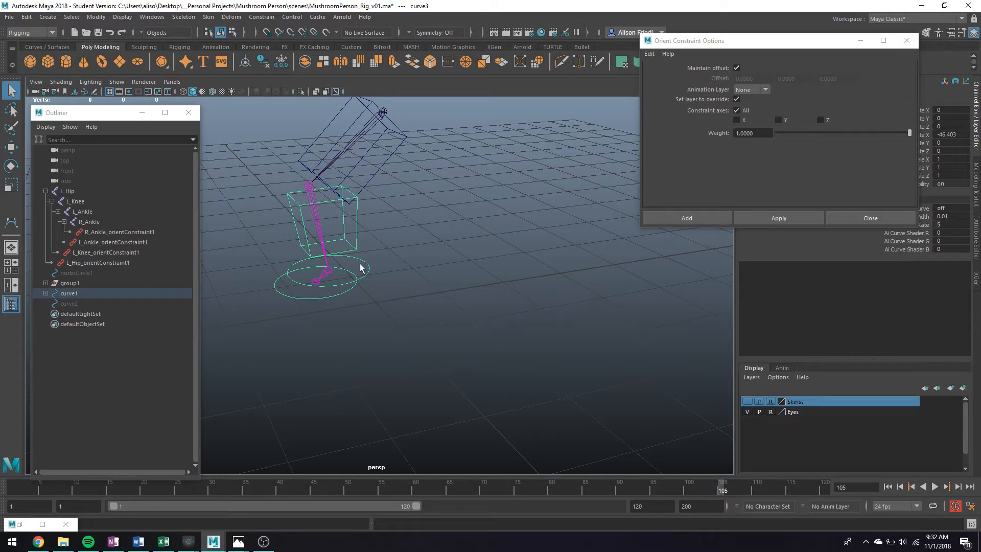
Step: Test-rotate the foot circle controls and undo the rotations
{"action": "left_click", "coordinate": [356, 275]}
{"action": "key", "text": "e"}
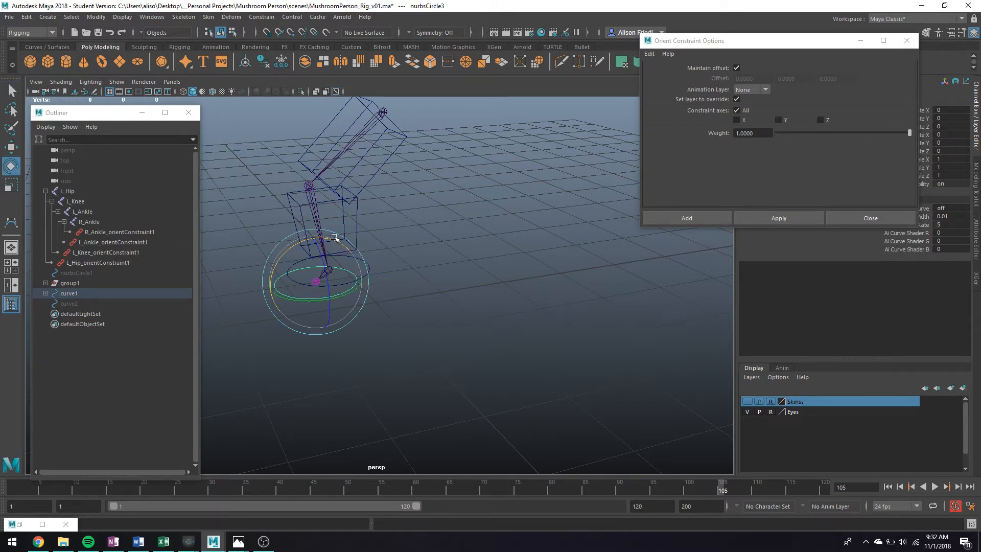
{"action": "mouse_move", "coordinate": [339, 240]}
{"action": "left_mouse_down"}
{"action": "mouse_move", "coordinate": [292, 247]}
{"action": "mouse_move", "coordinate": [344, 247]}
{"action": "mouse_move", "coordinate": [333, 226]}
{"action": "mouse_move", "coordinate": [310, 234]}
{"action": "mouse_move", "coordinate": [354, 237]}
{"action": "left_mouse_up"}
{"action": "key", "text": "ctrl+z"}
{"action": "left_click", "coordinate": [370, 269]}
{"action": "key", "text": "ctrl+z"}
{"action": "key", "text": "ctrl+z"}
Step: Restore the leg joints, return the timeline to frame 1 and close Orient Constraint Options
{"action": "left_click", "coordinate": [358, 143]}
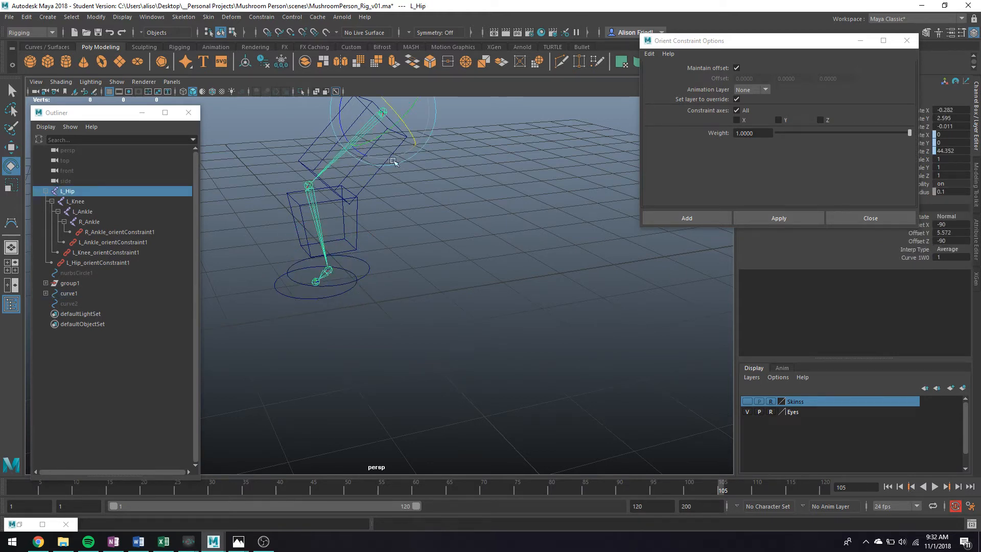
{"action": "key", "text": "ctrl+h"}
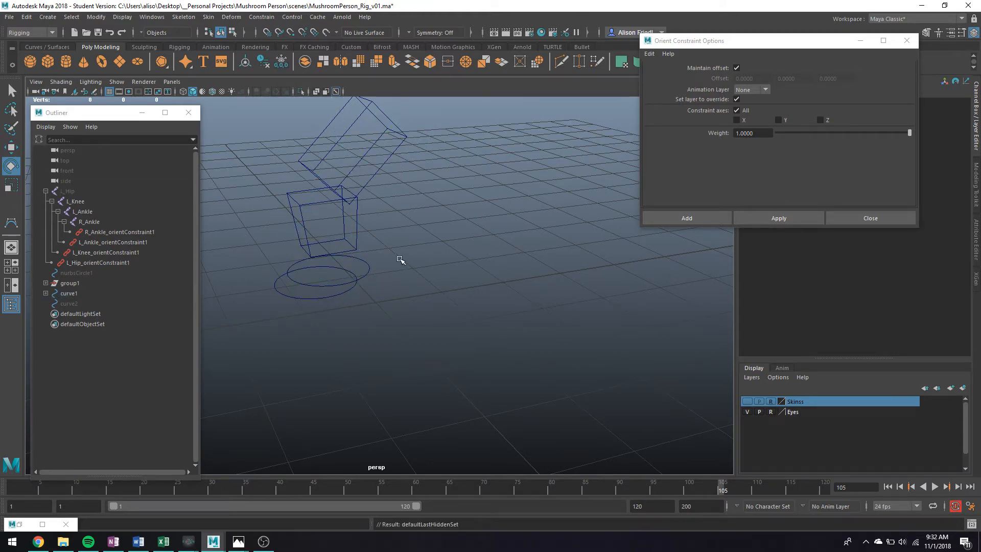
{"action": "middle_click_drag", "start_coordinate": [399, 245], "coordinate": [399, 274], "text": "alt"}
{"action": "key", "text": "ctrl+z"}
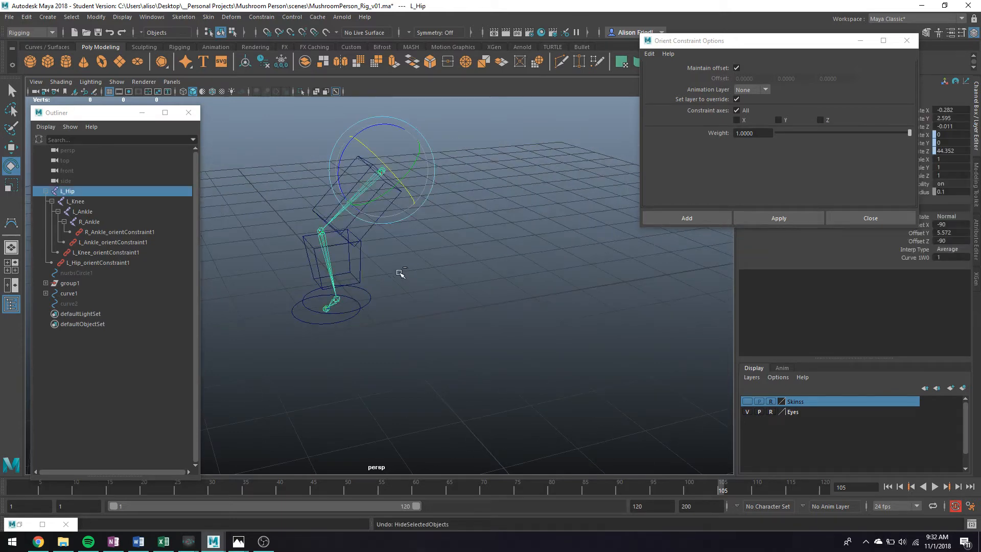
{"action": "left_click_drag", "start_coordinate": [57, 490], "coordinate": [1, 477]}
{"action": "left_click_drag", "start_coordinate": [336, 256], "coordinate": [361, 243], "text": "alt"}
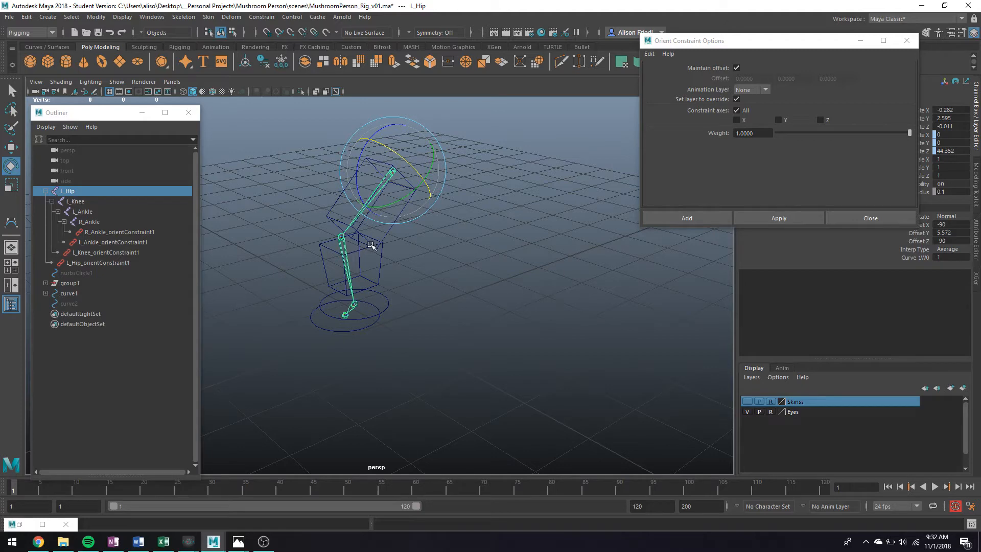
{"action": "left_click", "coordinate": [861, 40]}
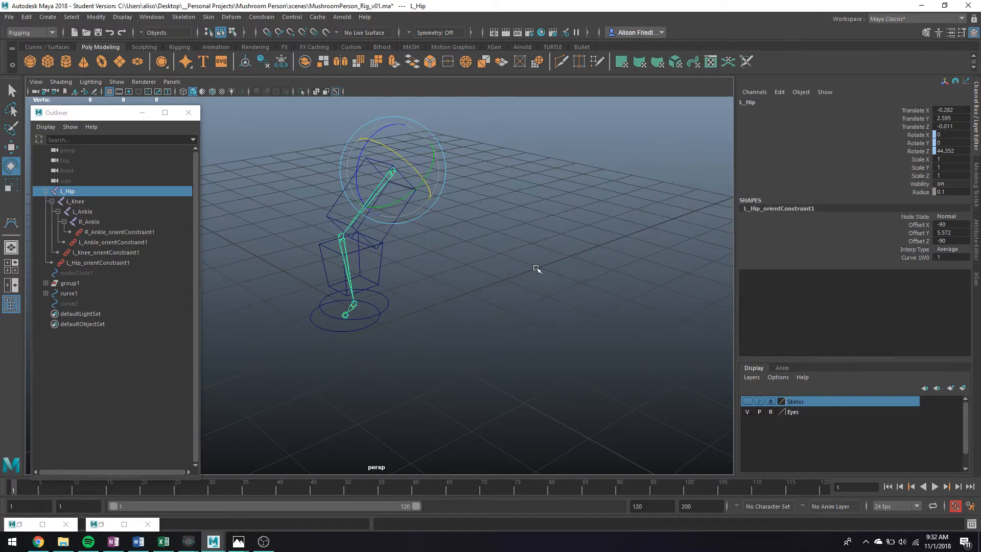
Step: Reframe the leg and test-rotate the upper leg box curve1 once more
{"action": "key", "text": "q"}
{"action": "scroll", "coordinate": [387, 229], "scroll_direction": "up", "scroll_amount": 5}
{"action": "middle_click_drag", "start_coordinate": [382, 226], "coordinate": [424, 262], "text": "alt"}
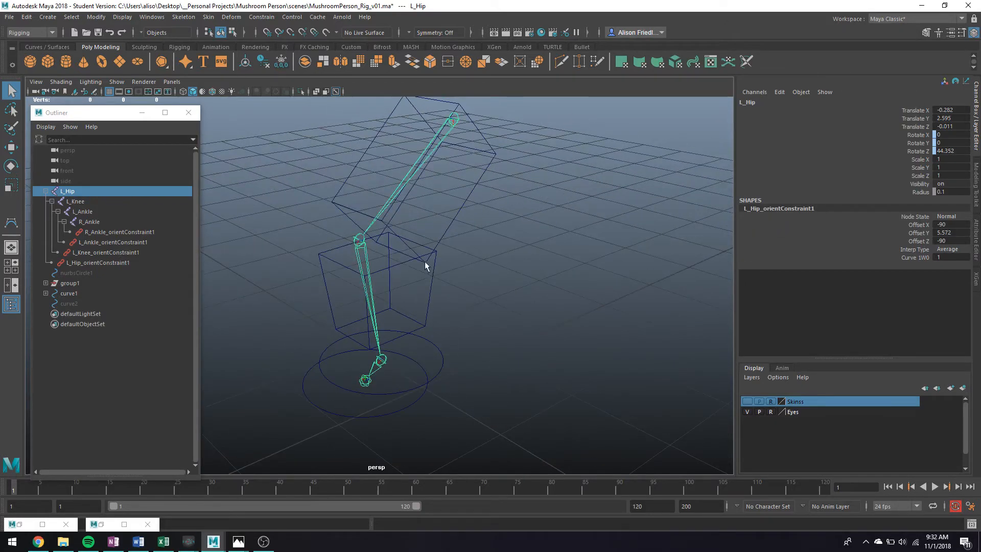
{"action": "mouse_move", "coordinate": [485, 272]}
{"action": "left_mouse_down", "text": "alt"}
{"action": "mouse_move", "coordinate": [427, 252]}
{"action": "mouse_move", "coordinate": [491, 254]}
{"action": "left_mouse_up", "text": "alt"}
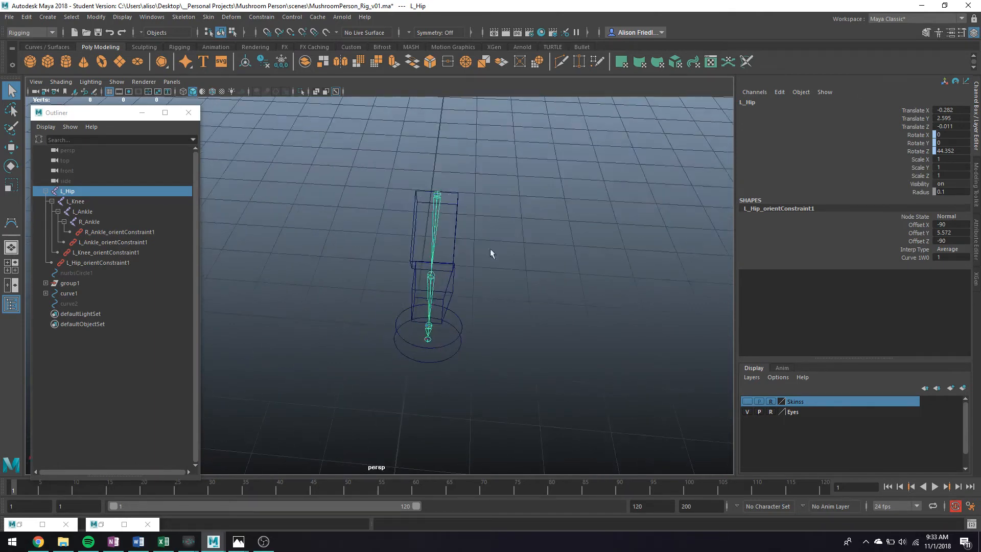
{"action": "left_click", "coordinate": [454, 227]}
{"action": "key", "text": "e"}
{"action": "key", "text": "q"}
{"action": "key", "text": "e"}
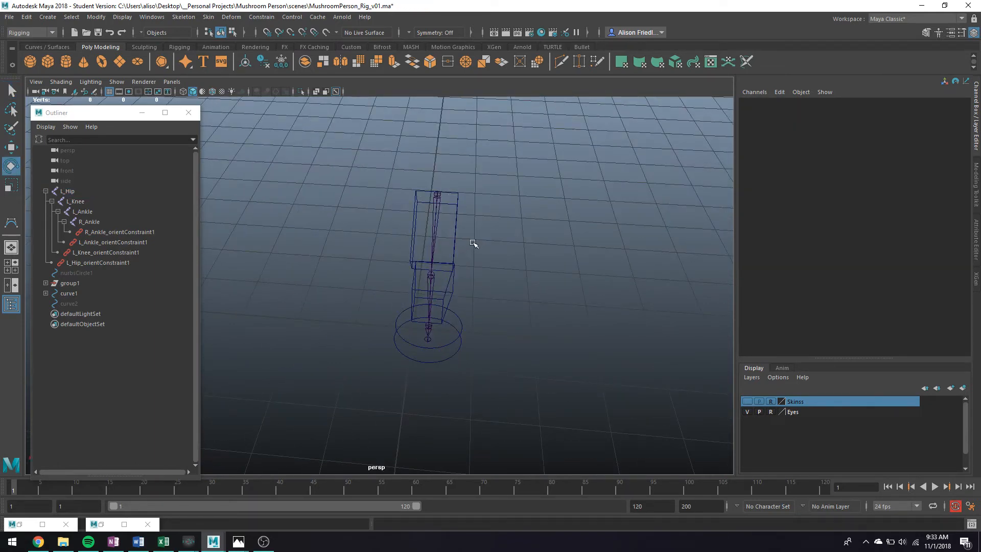
{"action": "left_click", "coordinate": [464, 236]}
{"action": "left_click_drag", "start_coordinate": [465, 237], "coordinate": [458, 216]}
{"action": "key", "text": "q"}
{"action": "left_click", "coordinate": [462, 214]}
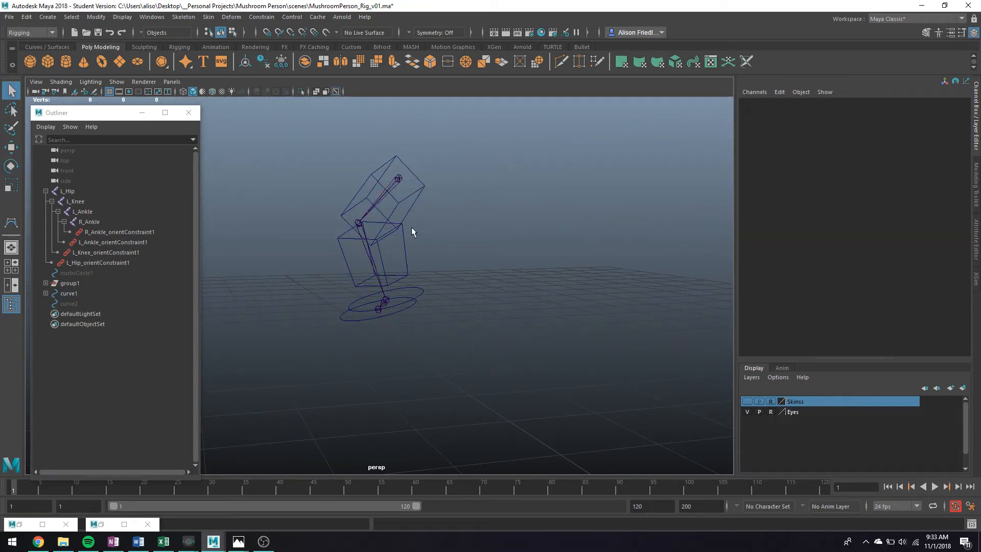
Step: Set Translate X through Rotate Z to 0 on curve1 and nurbsCircle2
{"action": "left_click", "coordinate": [412, 257]}
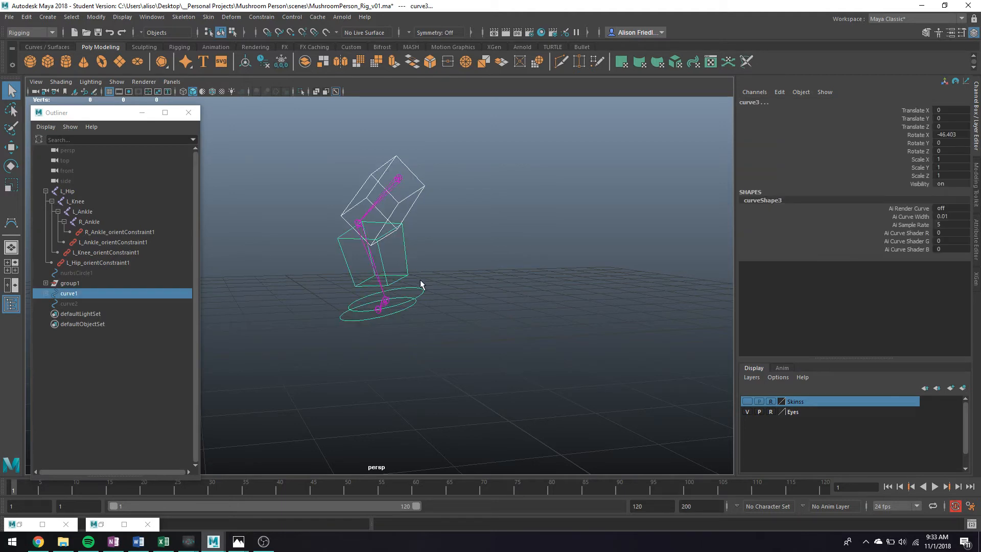
{"action": "left_click", "coordinate": [399, 310]}
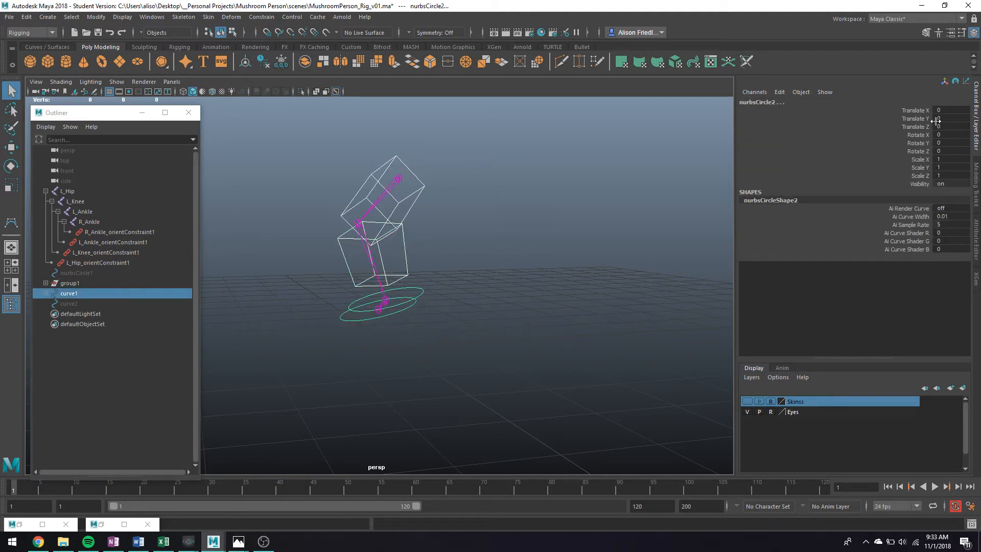
{"action": "left_click_drag", "start_coordinate": [940, 110], "coordinate": [939, 150]}
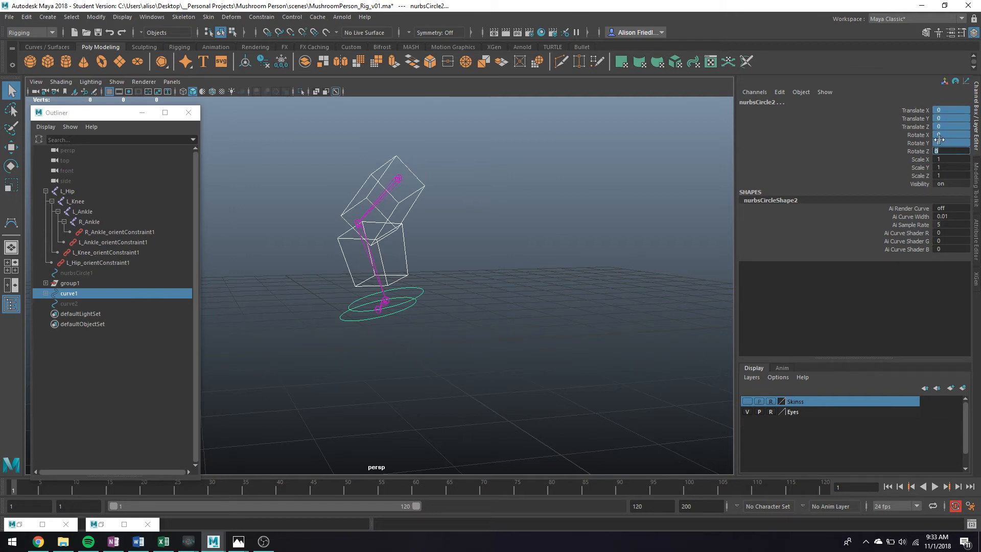
{"action": "type", "text": "0"}
{"action": "key", "text": "Return"}
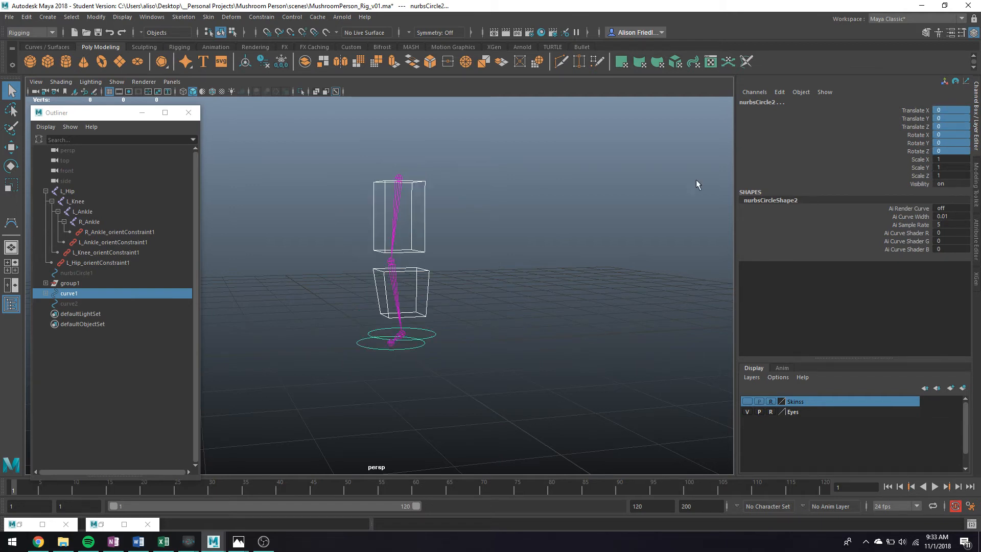
{"action": "mouse_move", "coordinate": [468, 249]}
{"action": "left_mouse_down", "text": "alt"}
{"action": "mouse_move", "coordinate": [476, 257]}
{"action": "mouse_move", "coordinate": [453, 265]}
{"action": "mouse_move", "coordinate": [541, 286]}
{"action": "mouse_move", "coordinate": [511, 259]}
{"action": "mouse_move", "coordinate": [460, 254]}
{"action": "mouse_move", "coordinate": [474, 253]}
{"action": "left_mouse_up", "text": "alt"}
{"action": "left_click", "coordinate": [486, 249]}
{"action": "middle_click_drag", "start_coordinate": [486, 251], "coordinate": [493, 264], "text": "alt"}
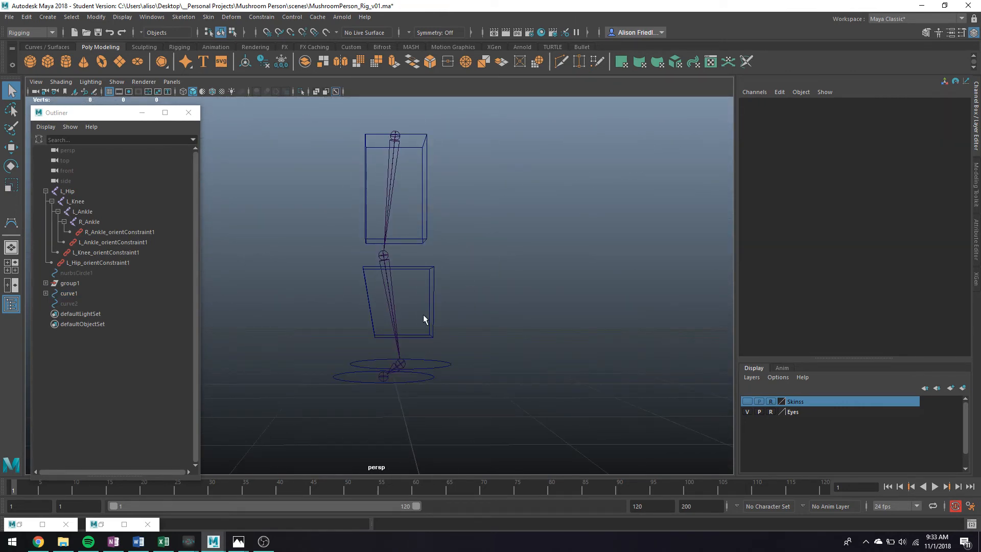
{"action": "left_click_drag", "start_coordinate": [423, 314], "coordinate": [447, 290], "text": "alt"}
{"action": "left_click", "coordinate": [430, 275]}
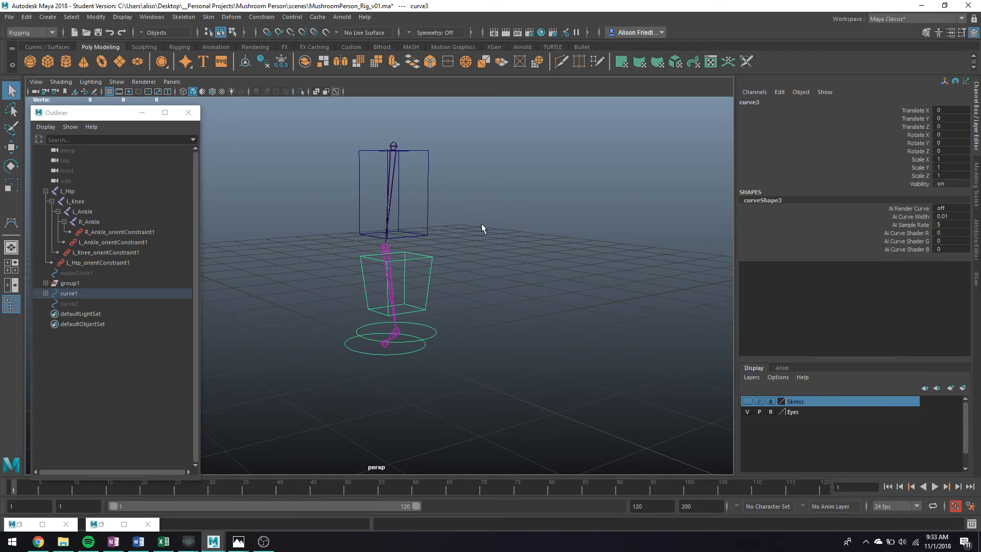
{"action": "left_click_drag", "start_coordinate": [482, 224], "coordinate": [664, 226], "text": "alt"}
{"action": "scroll", "coordinate": [531, 227], "scroll_direction": "up", "scroll_amount": 4}
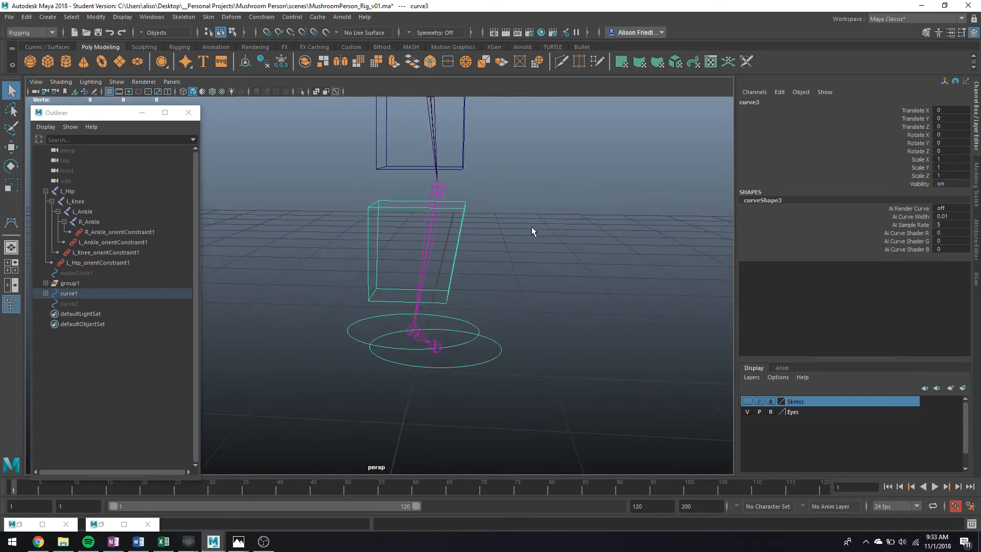
{"action": "left_click_drag", "start_coordinate": [531, 227], "coordinate": [498, 268], "text": "alt"}
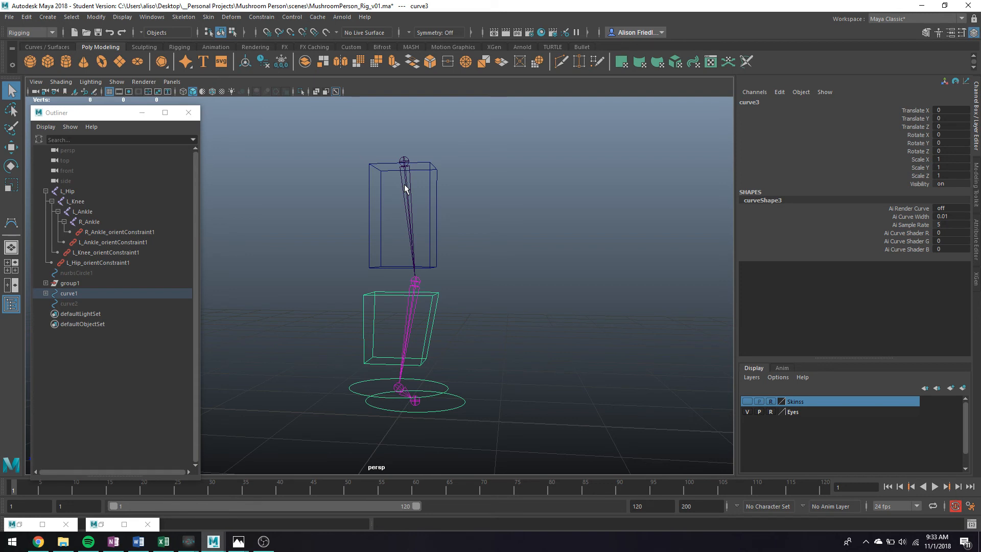
{"action": "left_click", "coordinate": [434, 182]}
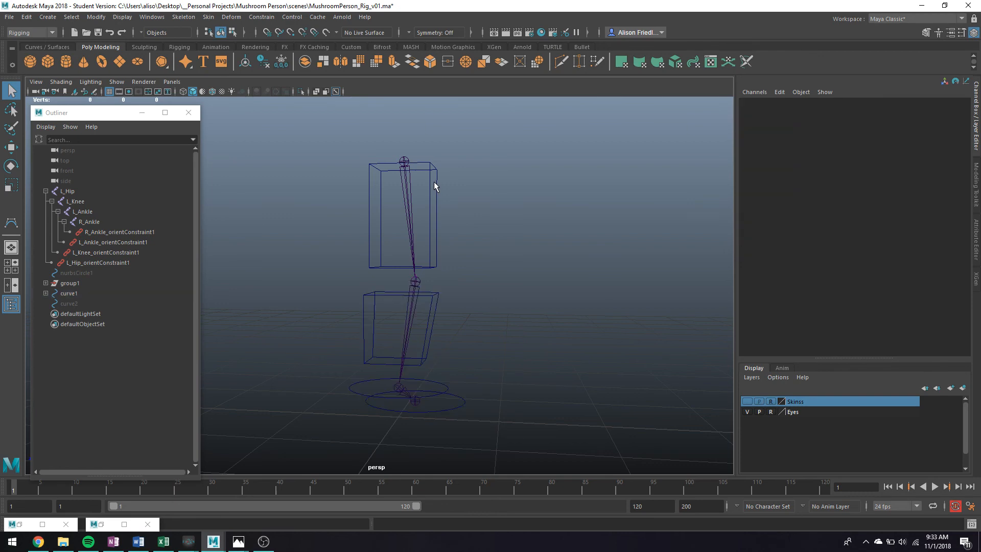
{"action": "key", "text": "e"}
{"action": "left_click", "coordinate": [436, 197]}
{"action": "left_click_drag", "start_coordinate": [454, 200], "coordinate": [476, 185]}
{"action": "key", "text": "ctrl+z"}
{"action": "left_click", "coordinate": [534, 210]}
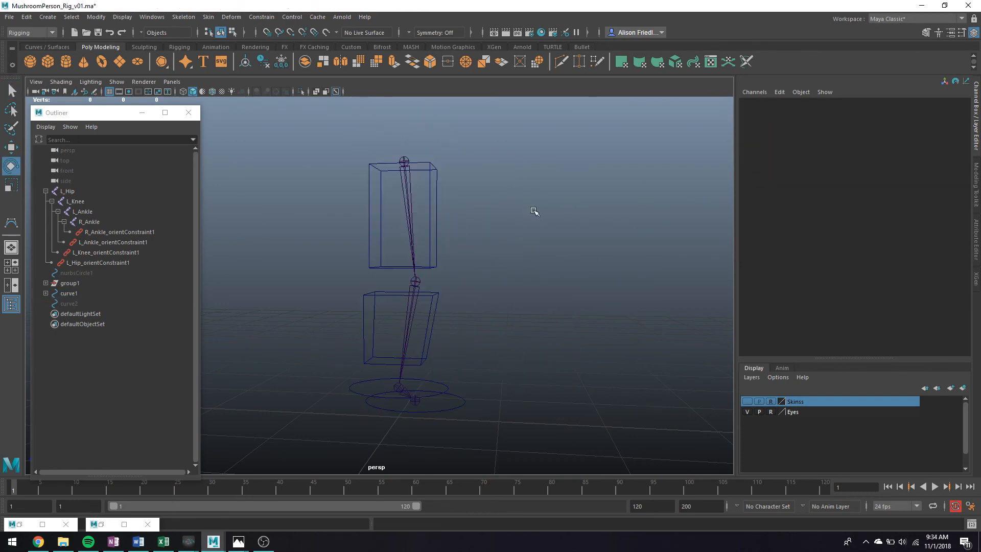